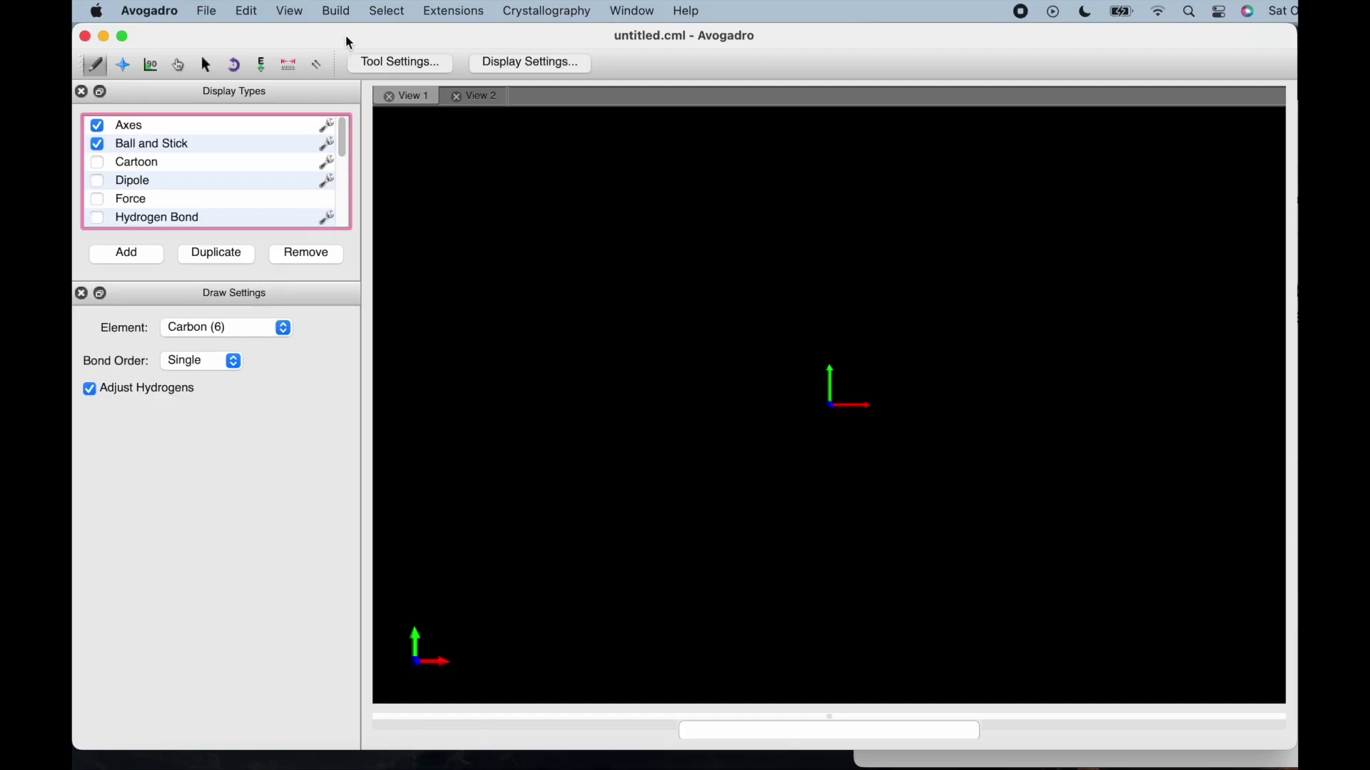
Insert the benzene.cml fragment, found by filtering 'ben', into the empty molecule
{"action": "left_click", "coordinate": [333, 11]}
{"action": "mouse_move", "coordinate": [352, 161]}
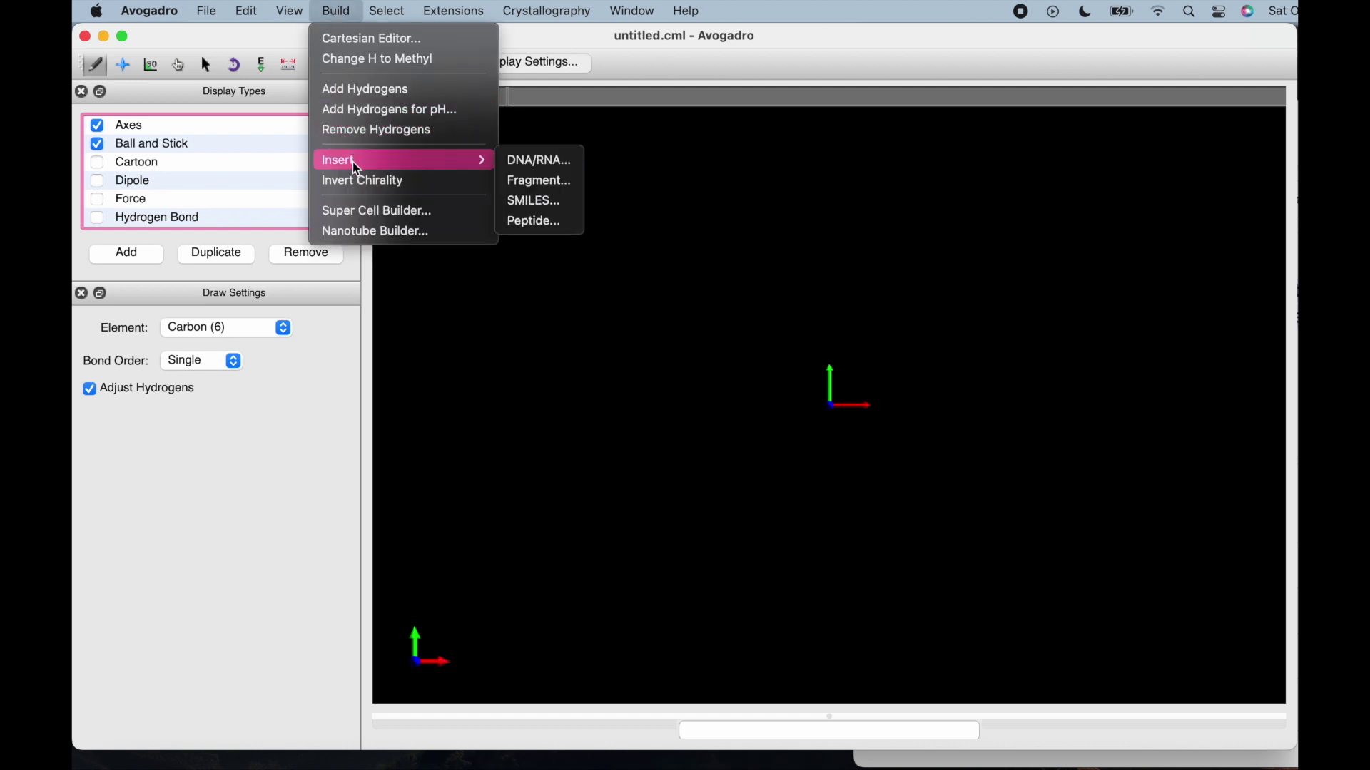
{"action": "left_click", "coordinate": [528, 183]}
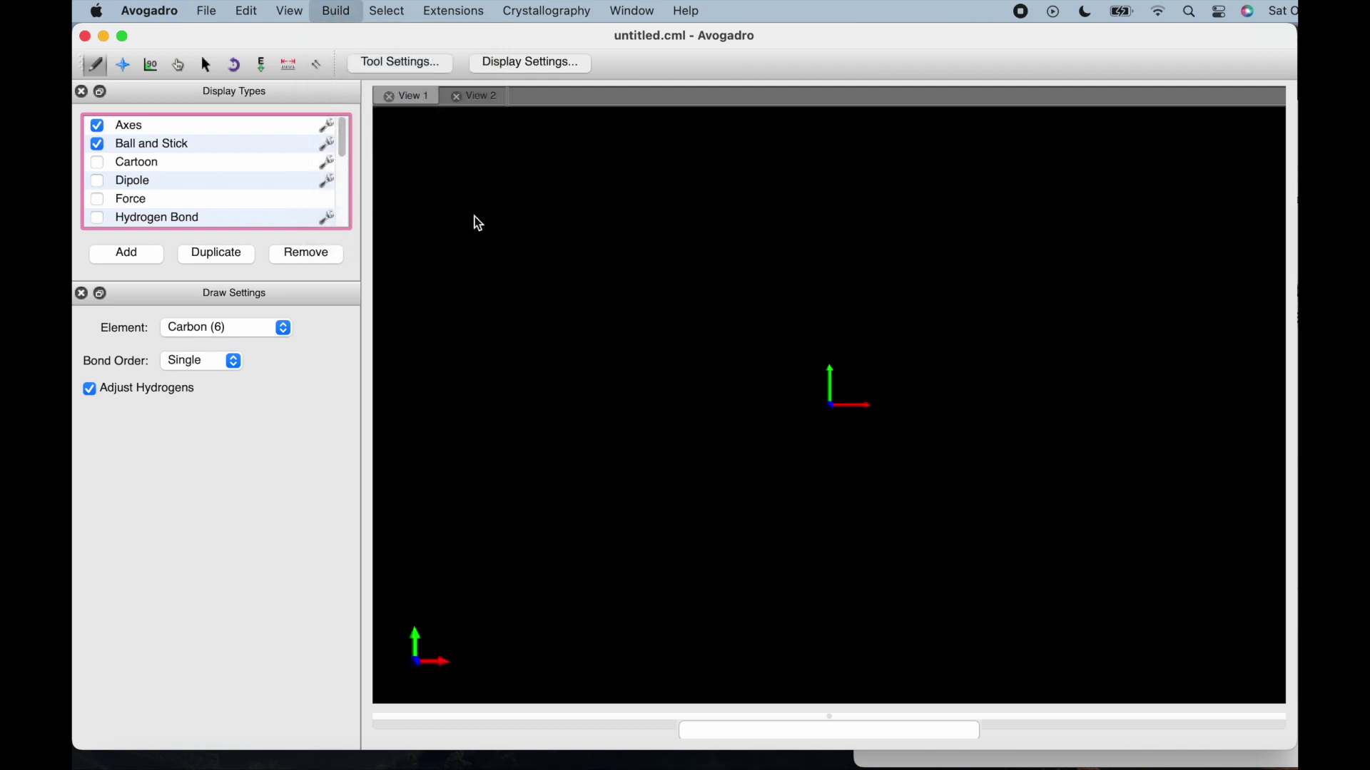
{"action": "type", "text": "ben"}
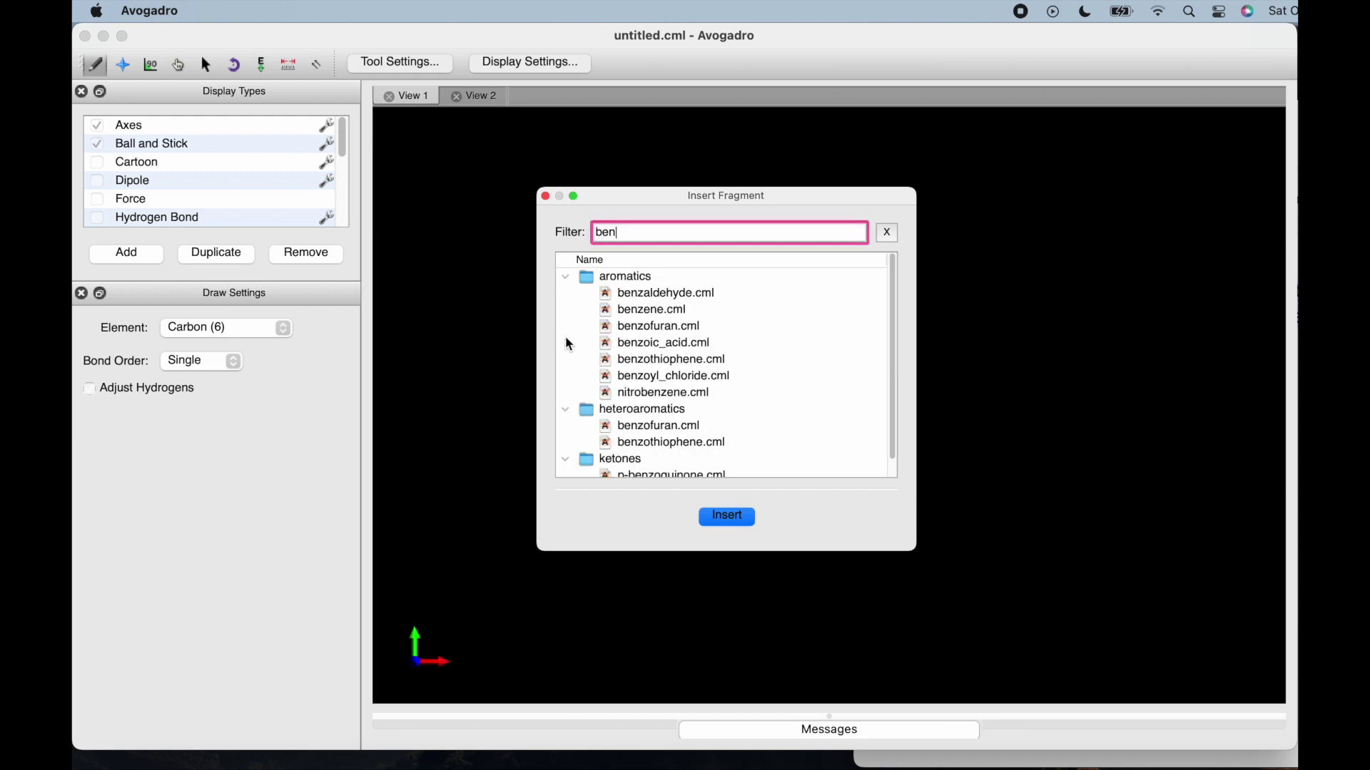
{"action": "left_click", "coordinate": [698, 309]}
{"action": "left_click", "coordinate": [725, 517]}
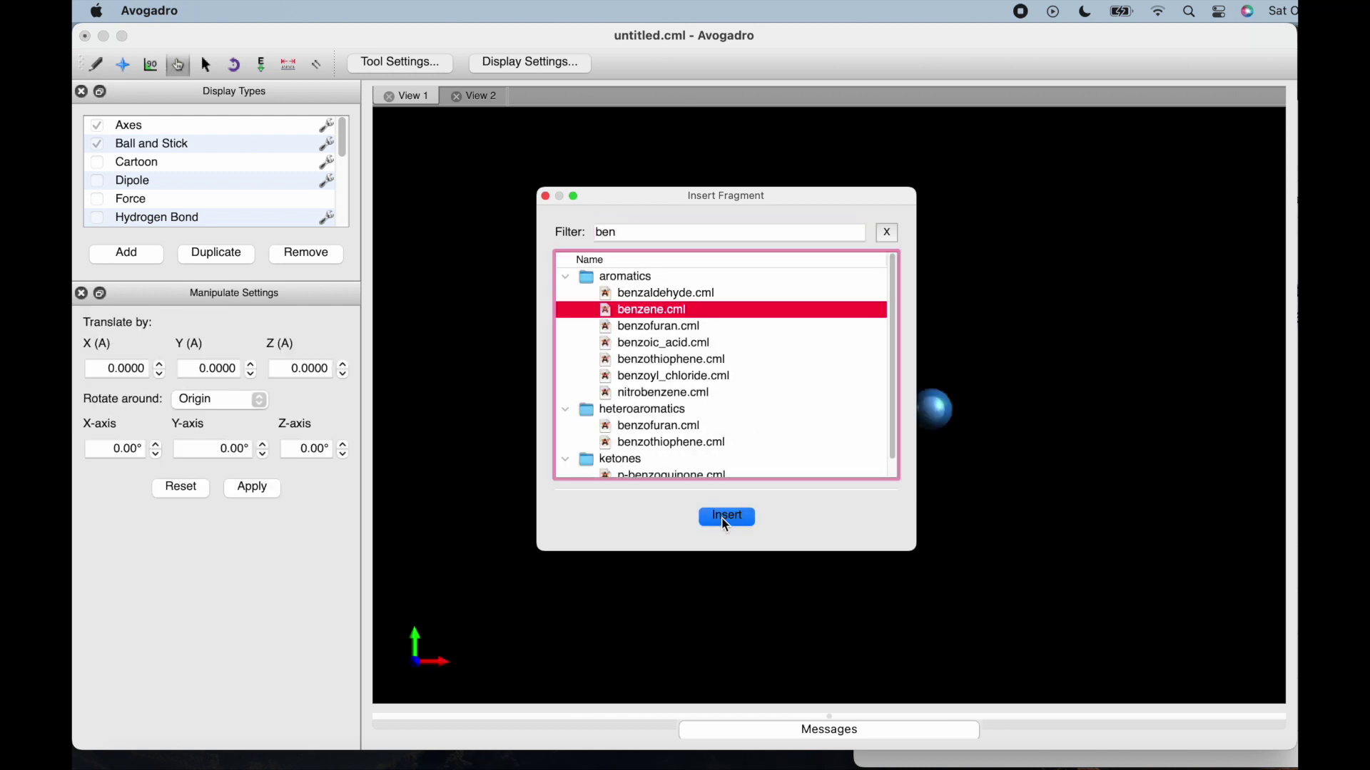
{"action": "left_click", "coordinate": [545, 196]}
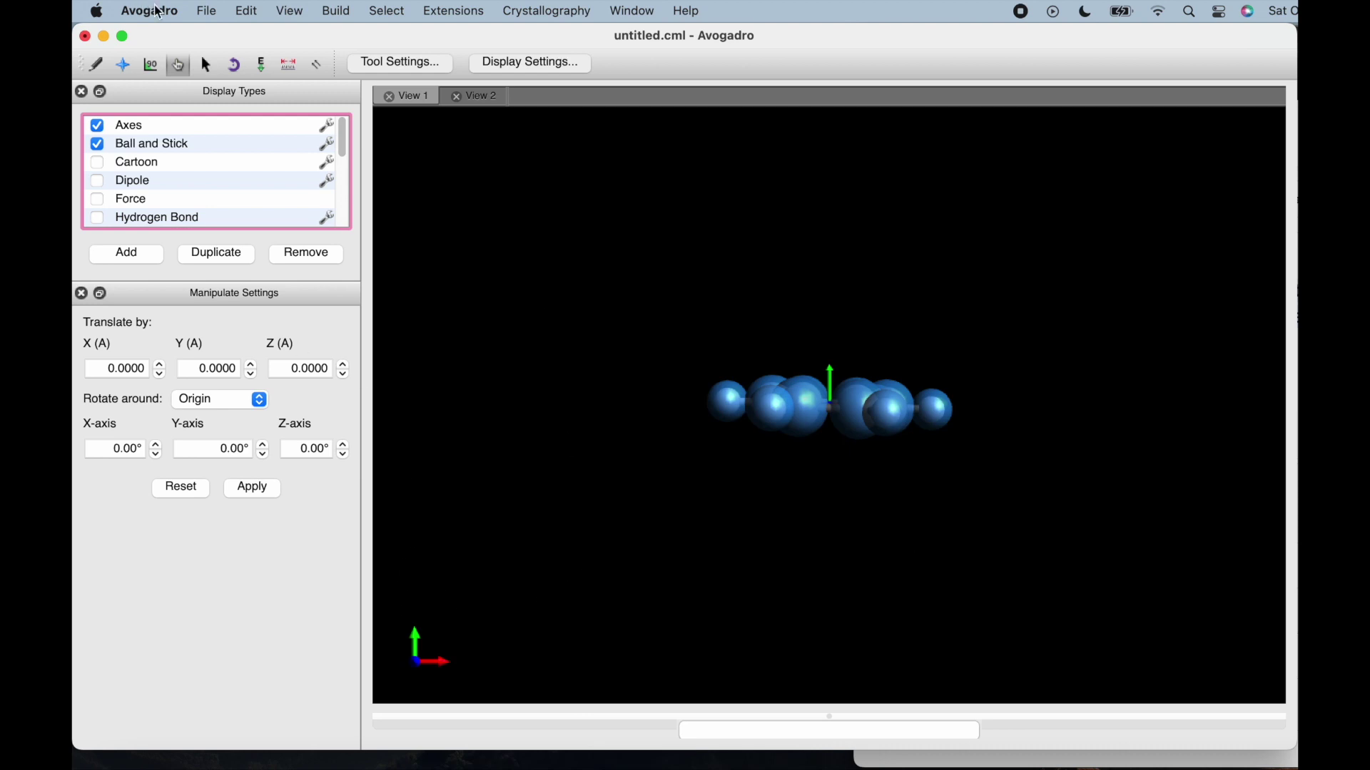
Rotate the benzene ring with the Select tool so the hexagon and hydrogens face the viewer
{"action": "left_click", "coordinate": [207, 66]}
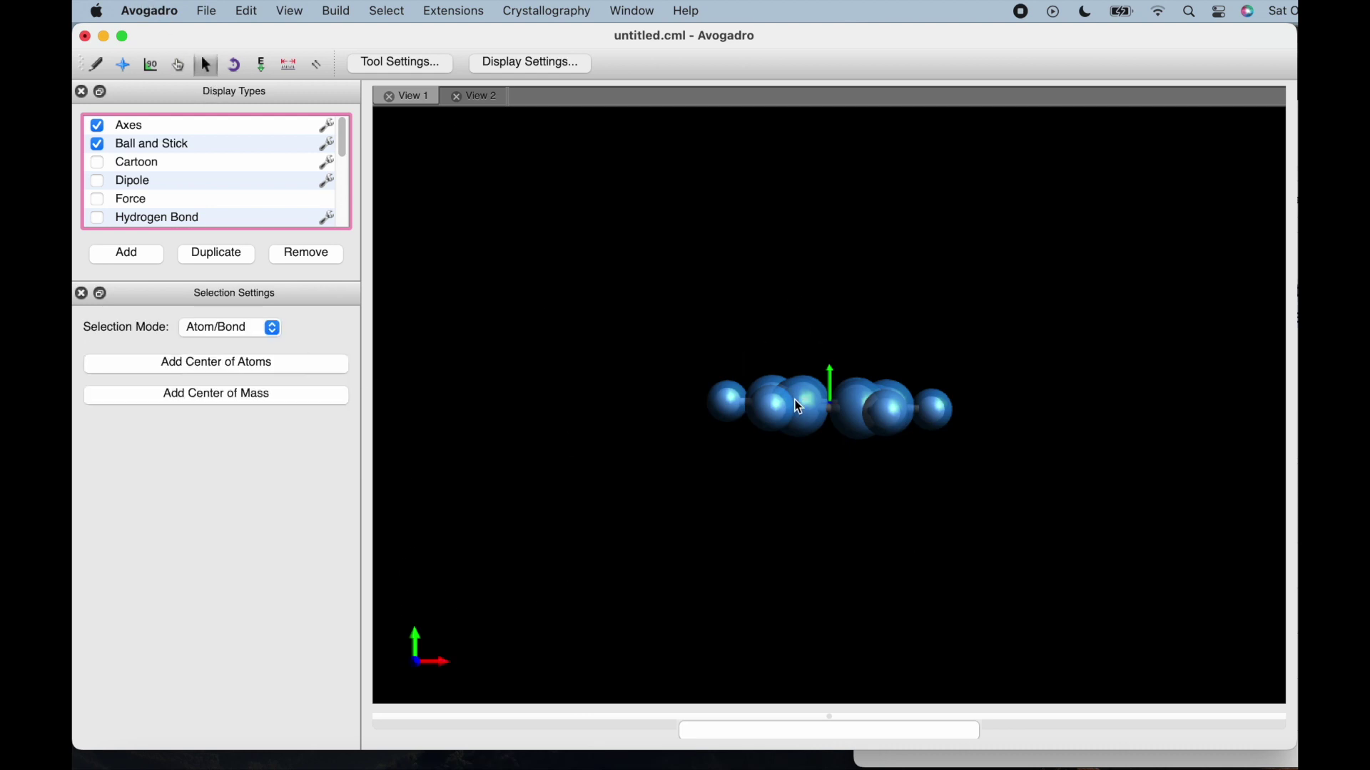
{"action": "right_click_drag", "start_coordinate": [799, 406], "coordinate": [782, 679]}
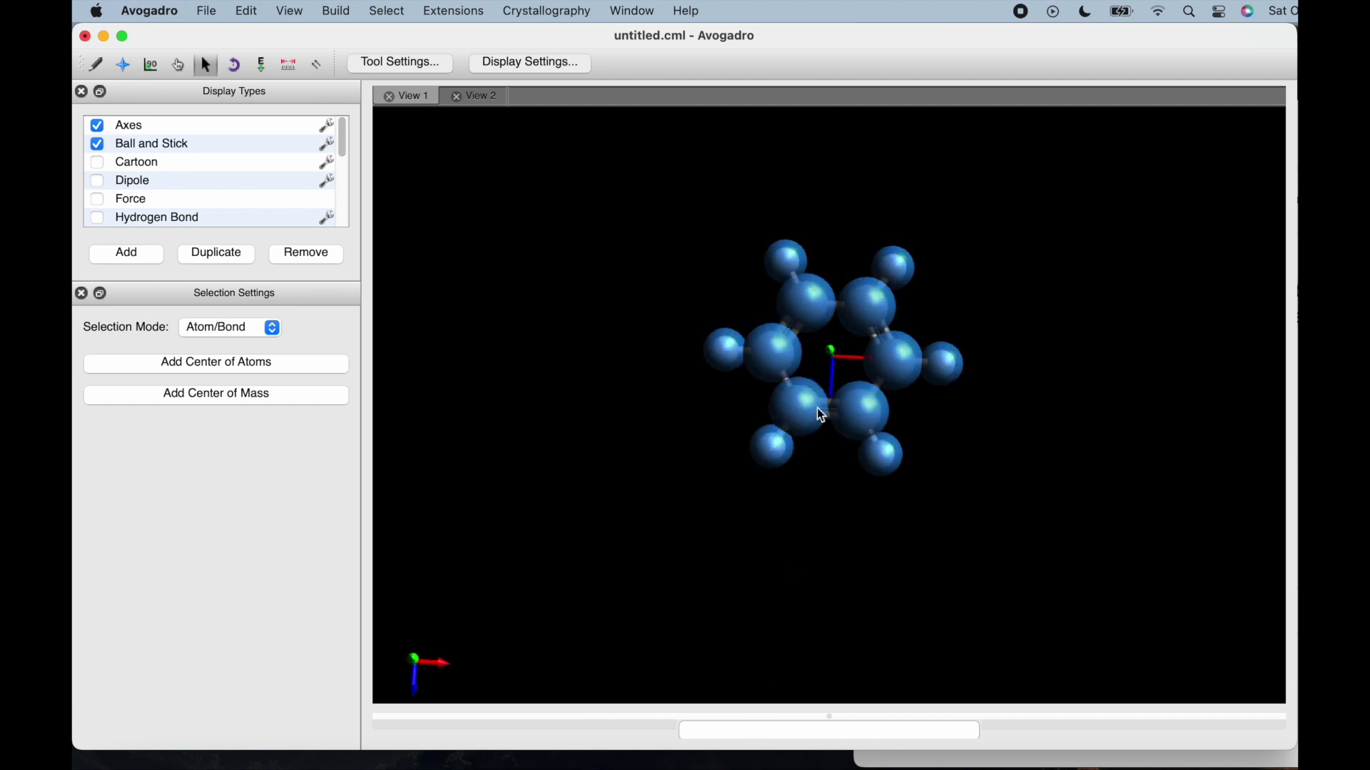
{"action": "right_click_drag", "start_coordinate": [810, 253], "coordinate": [826, 533]}
{"action": "mouse_move", "coordinate": [622, 409]}
{"action": "left_mouse_down"}
{"action": "mouse_move", "coordinate": [635, 447]}
{"action": "mouse_move", "coordinate": [637, 421]}
{"action": "left_mouse_up"}
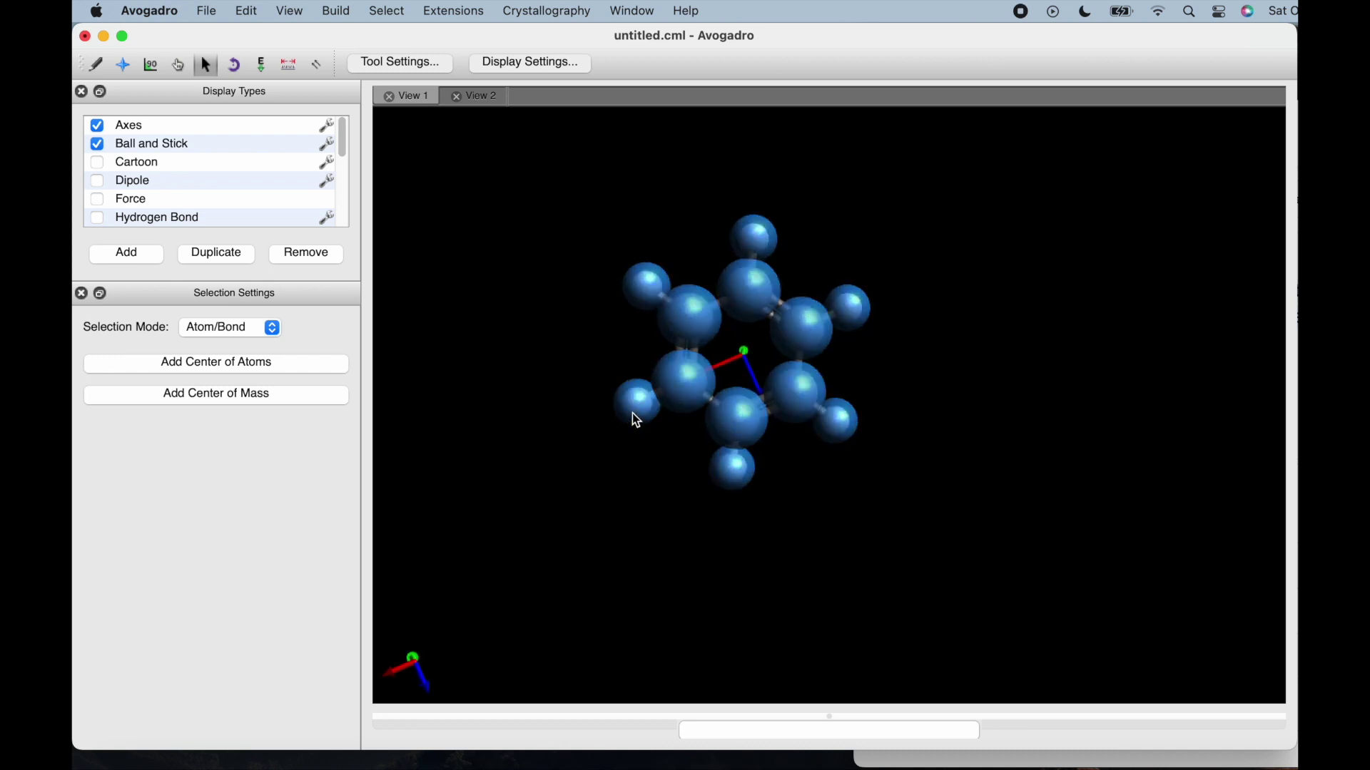
{"action": "left_click_drag", "start_coordinate": [762, 243], "coordinate": [739, 179]}
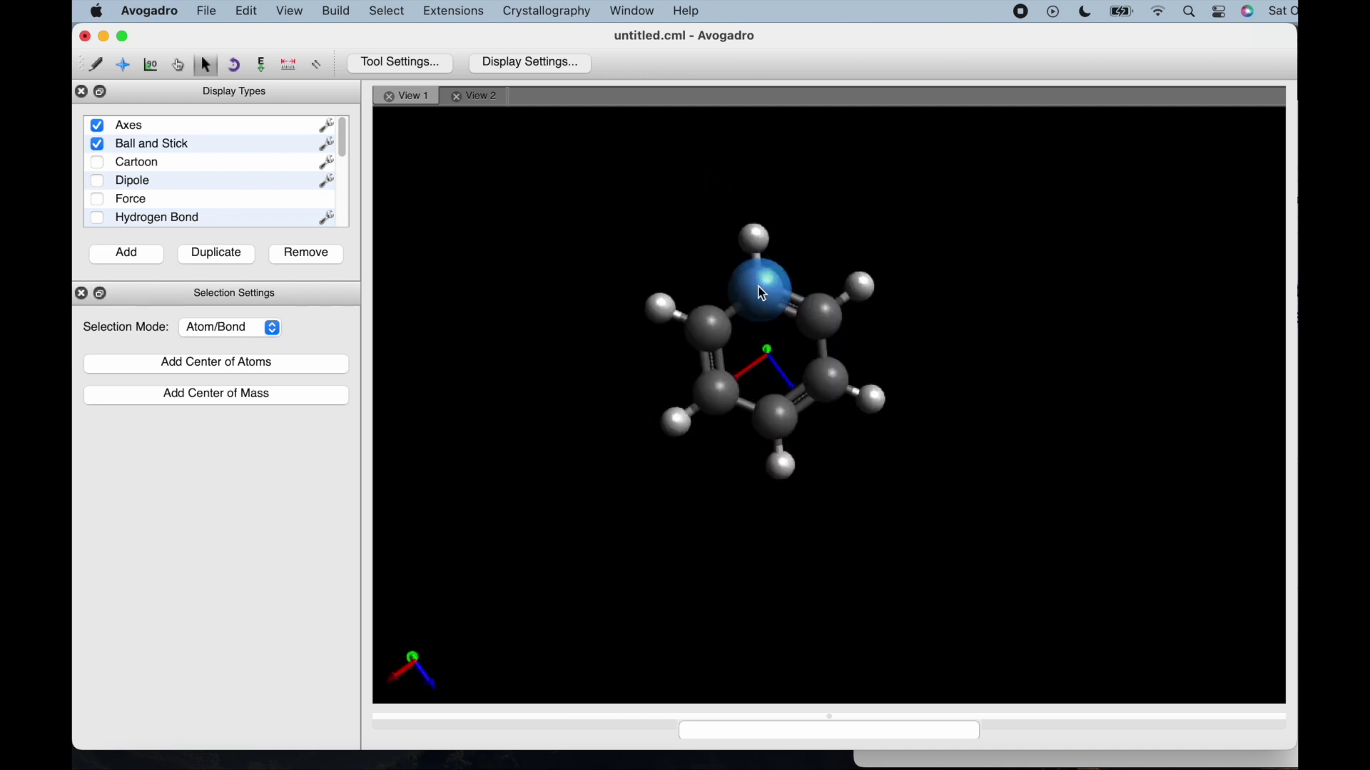
{"action": "left_click", "coordinate": [743, 207]}
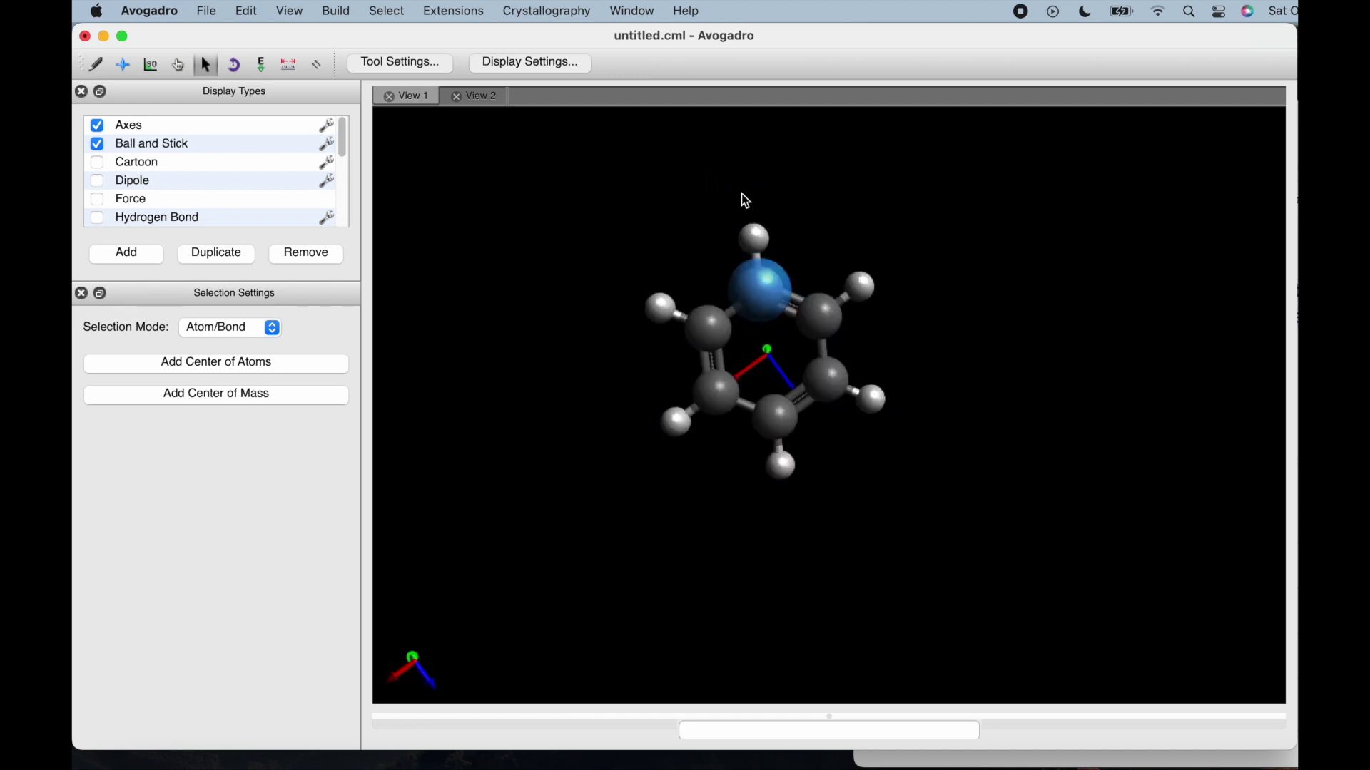
Draw a four-carbon chain outward from one benzene ring carbon
{"action": "left_click", "coordinate": [97, 66]}
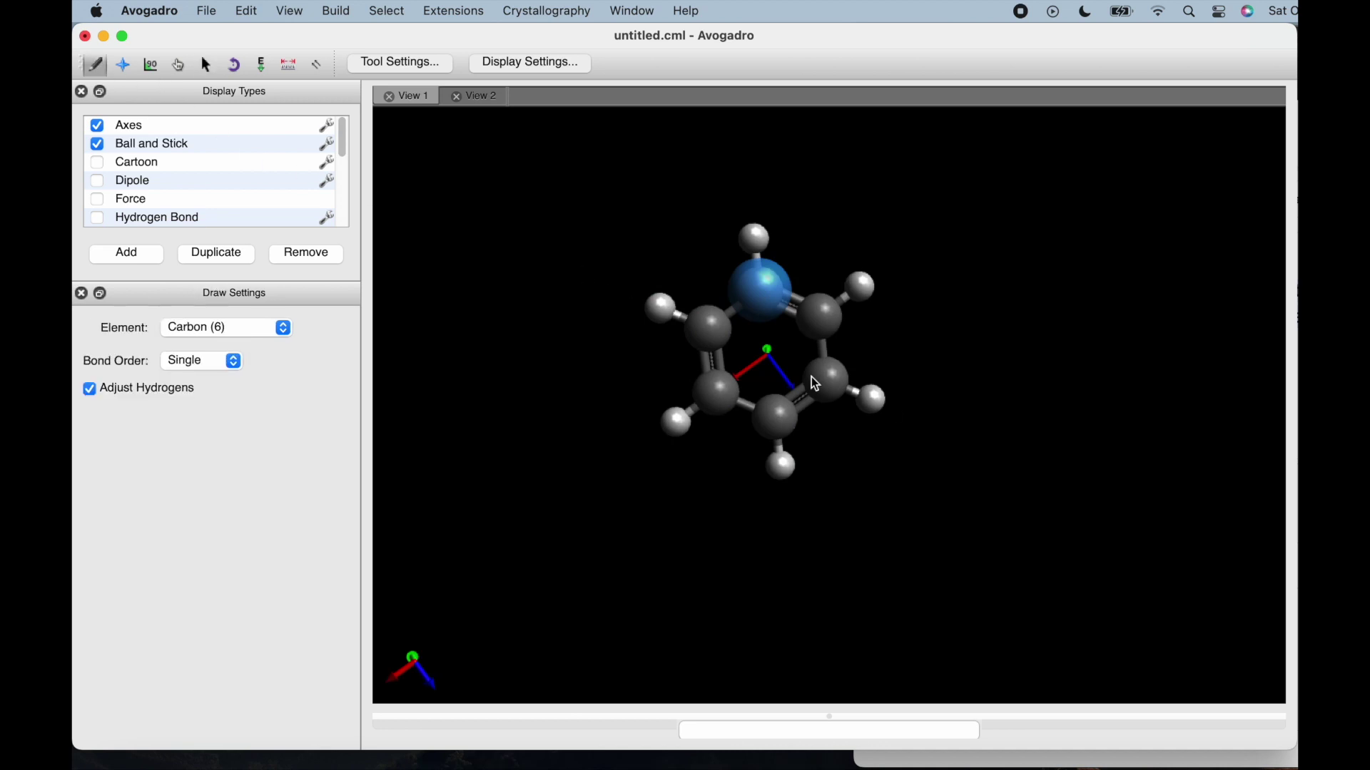
{"action": "mouse_move", "coordinate": [822, 311]}
{"action": "left_mouse_down"}
{"action": "mouse_move", "coordinate": [939, 254]}
{"action": "mouse_move", "coordinate": [1074, 301]}
{"action": "left_mouse_up"}
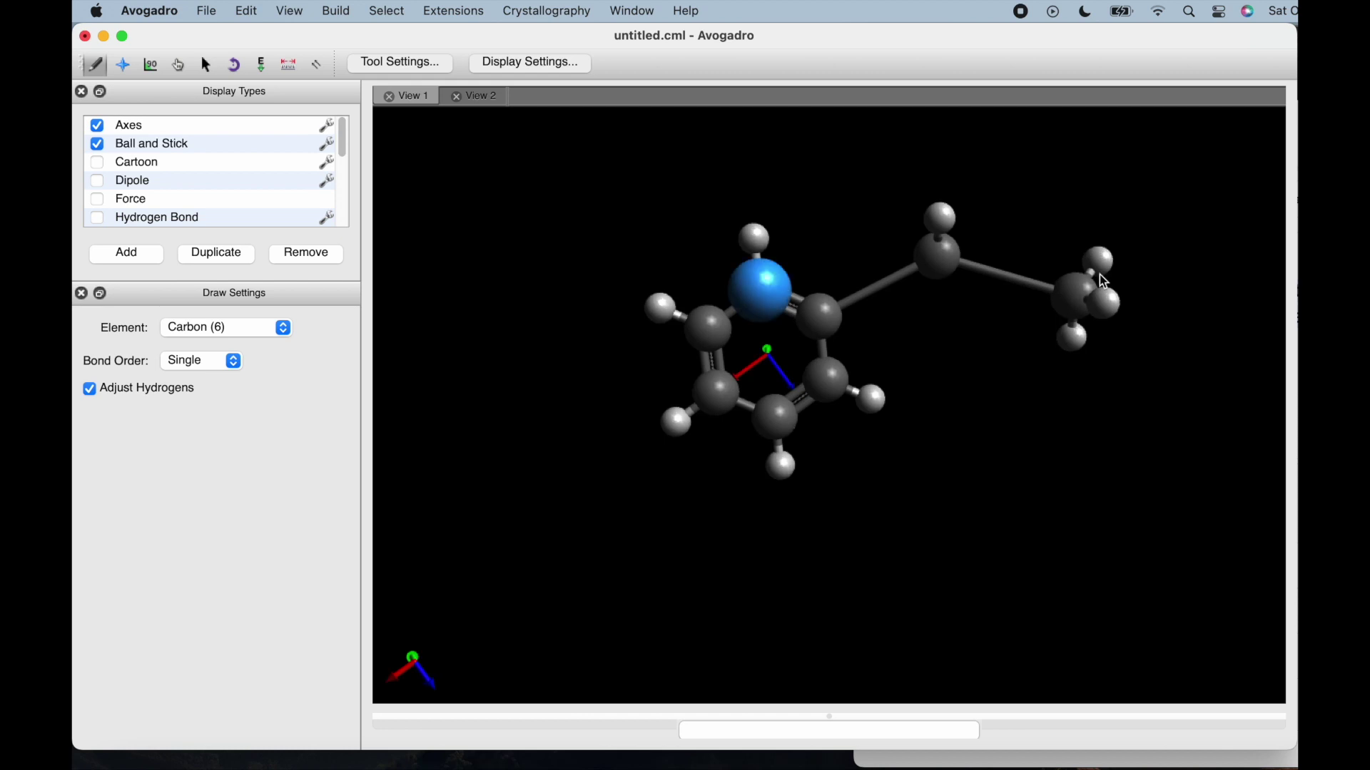
{"action": "left_click_drag", "start_coordinate": [1146, 248], "coordinate": [1184, 236]}
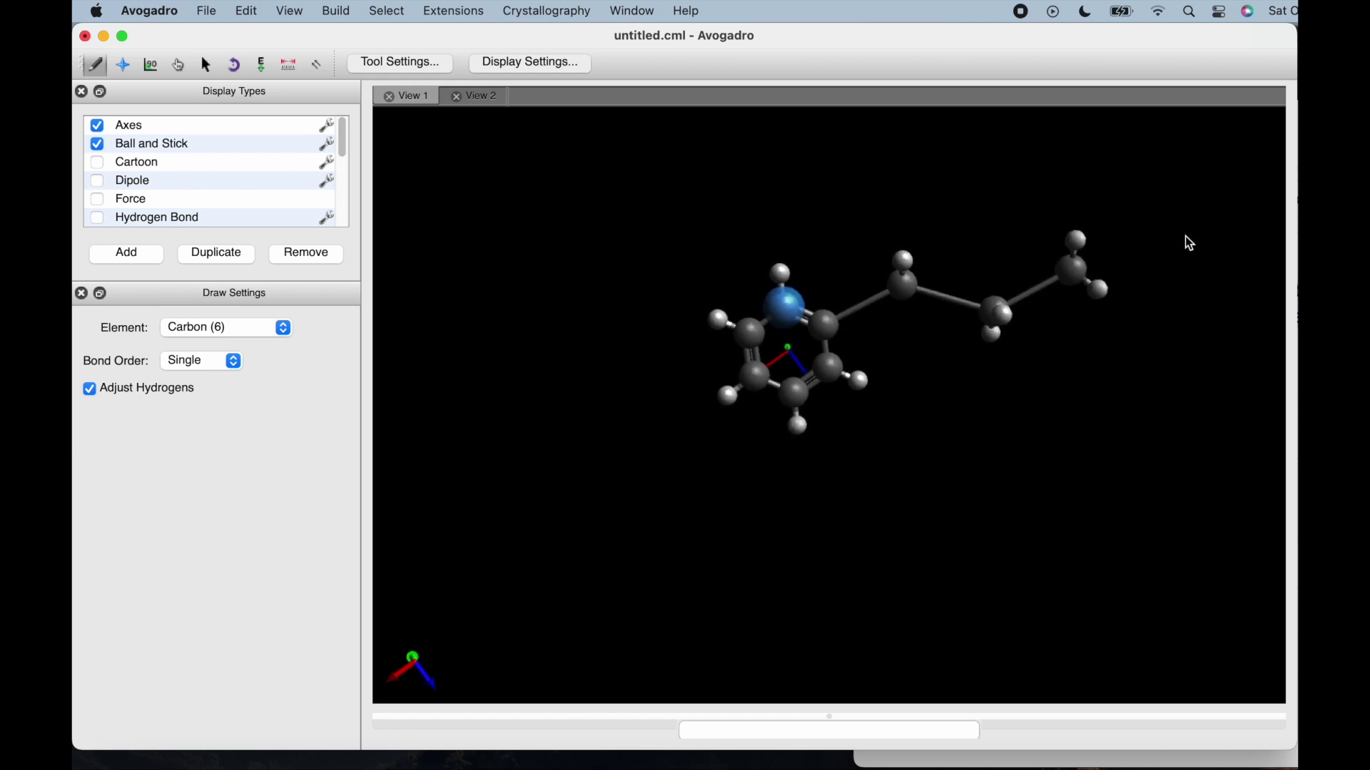
{"action": "left_click_drag", "start_coordinate": [1080, 269], "coordinate": [1154, 294]}
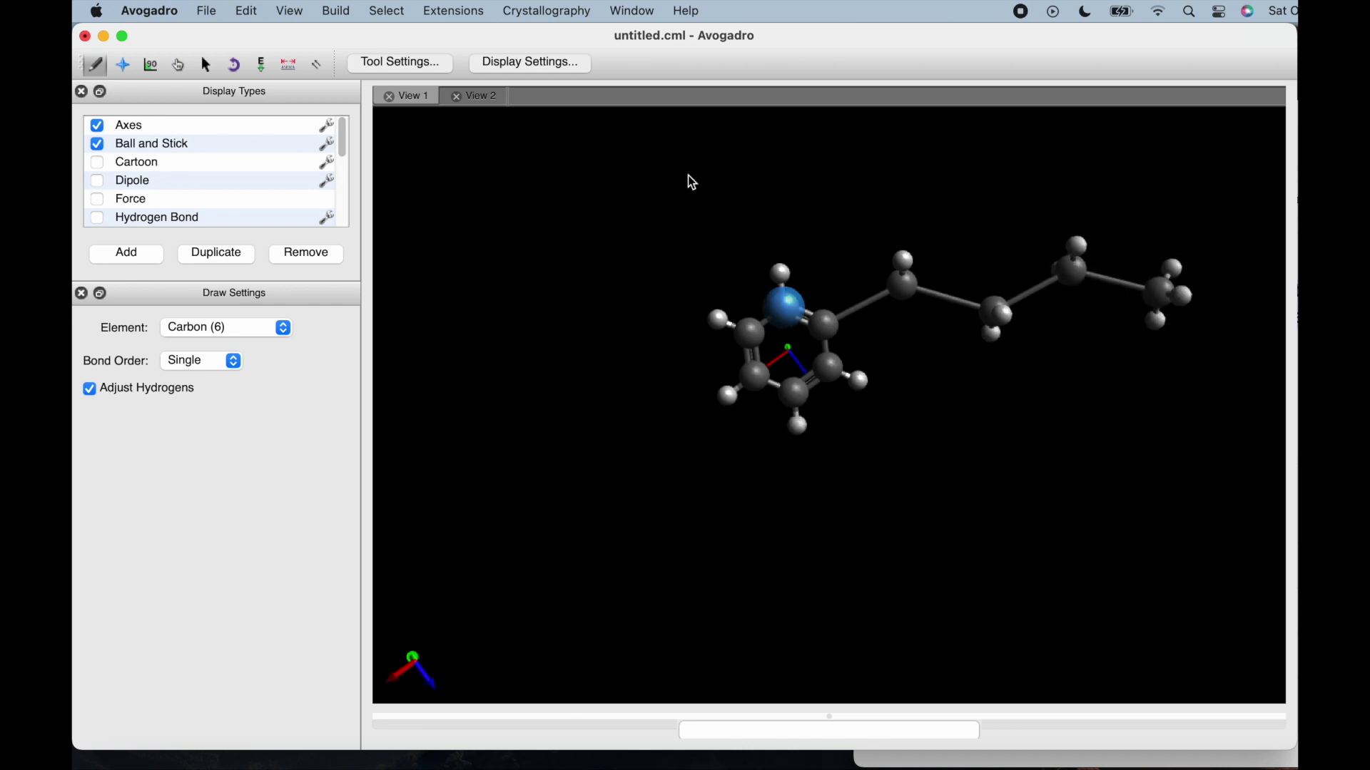
{"action": "left_click", "coordinate": [250, 333]}
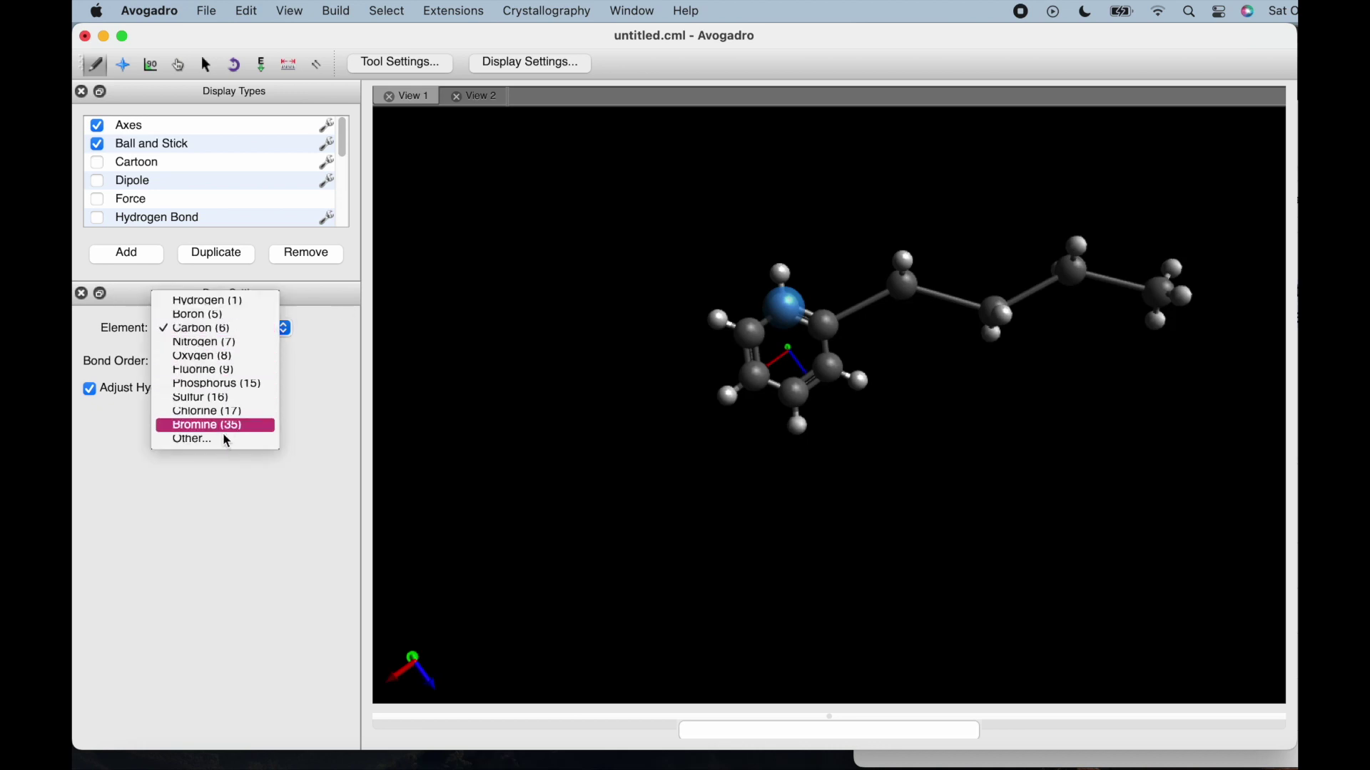
Attach an oxygen to the third chain carbon and make its bond double
{"action": "left_click", "coordinate": [222, 356]}
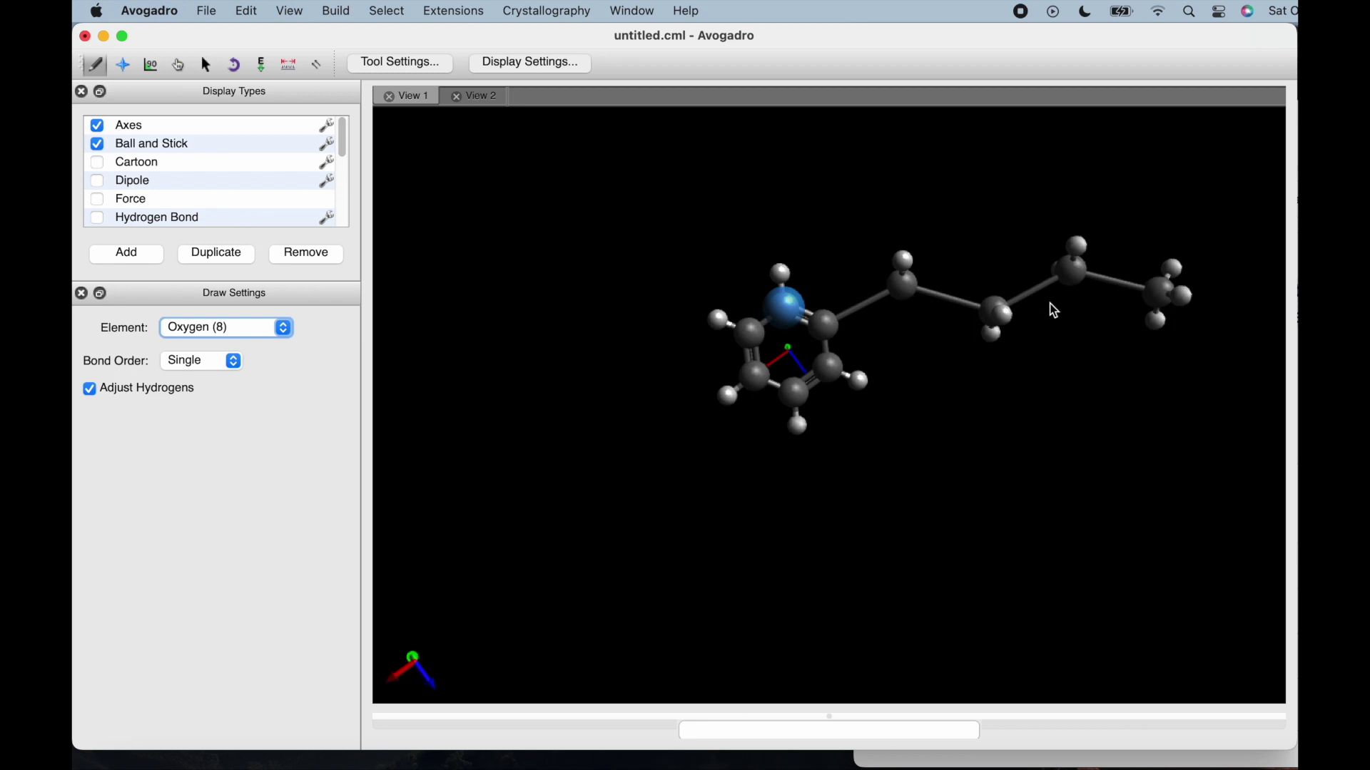
{"action": "left_click", "coordinate": [1083, 272]}
{"action": "left_click_drag", "start_coordinate": [1068, 205], "coordinate": [1065, 194]}
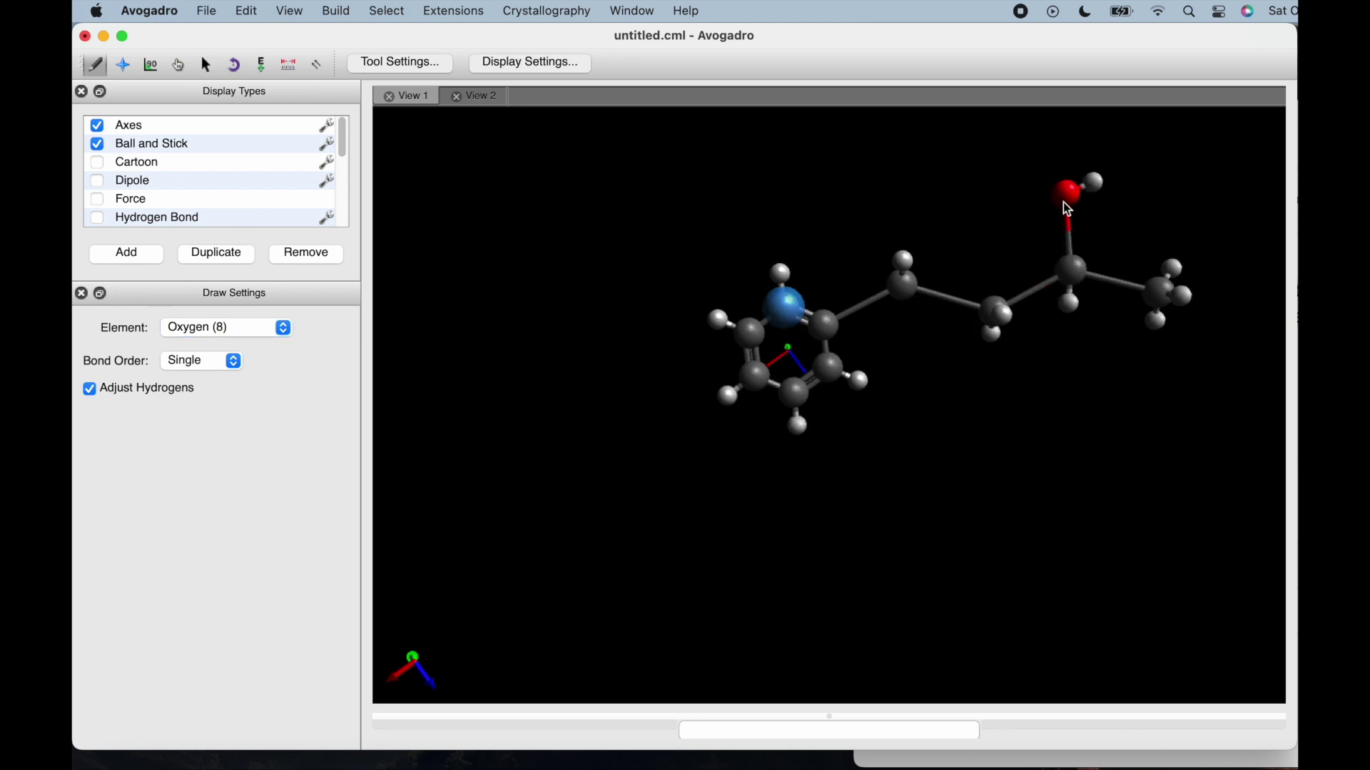
{"action": "left_click", "coordinate": [1069, 232]}
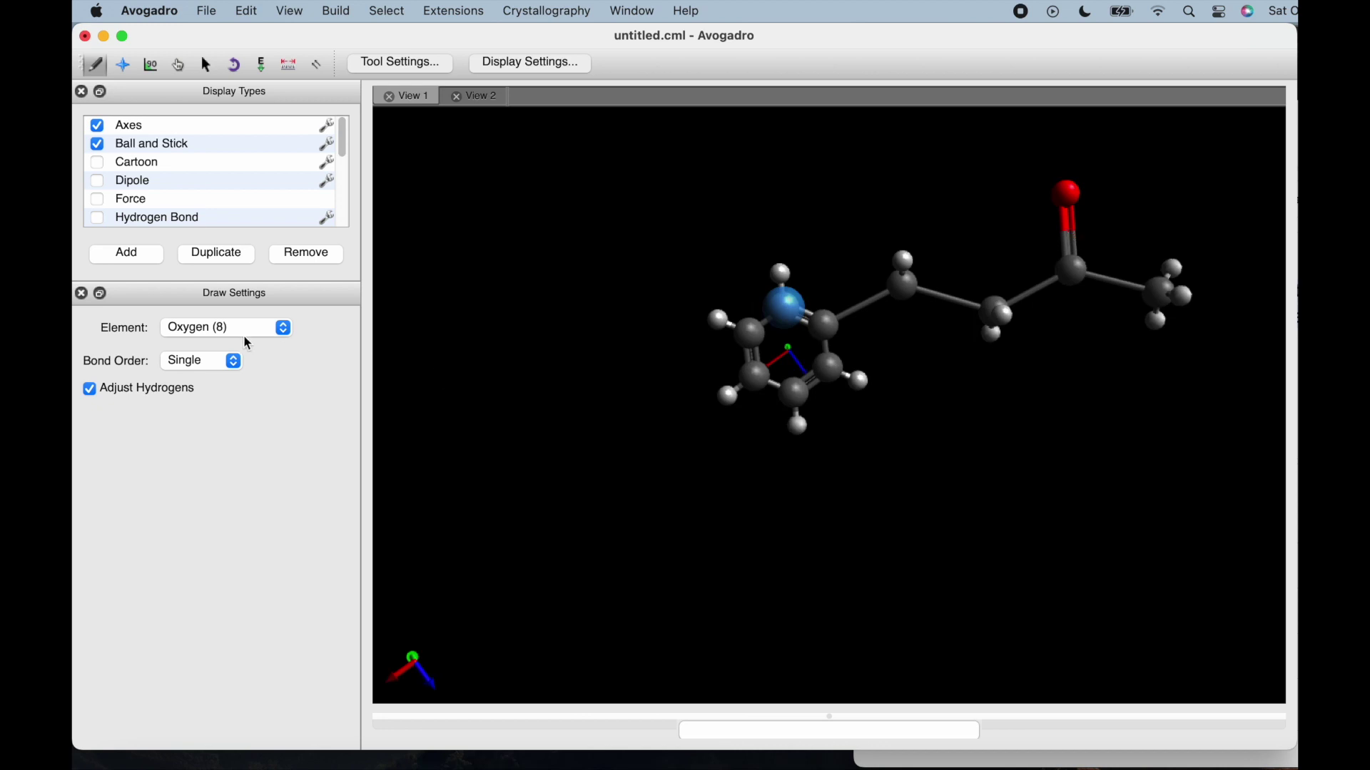
{"action": "scroll", "coordinate": [691, 336], "scroll_direction": "down", "scroll_amount": 2}
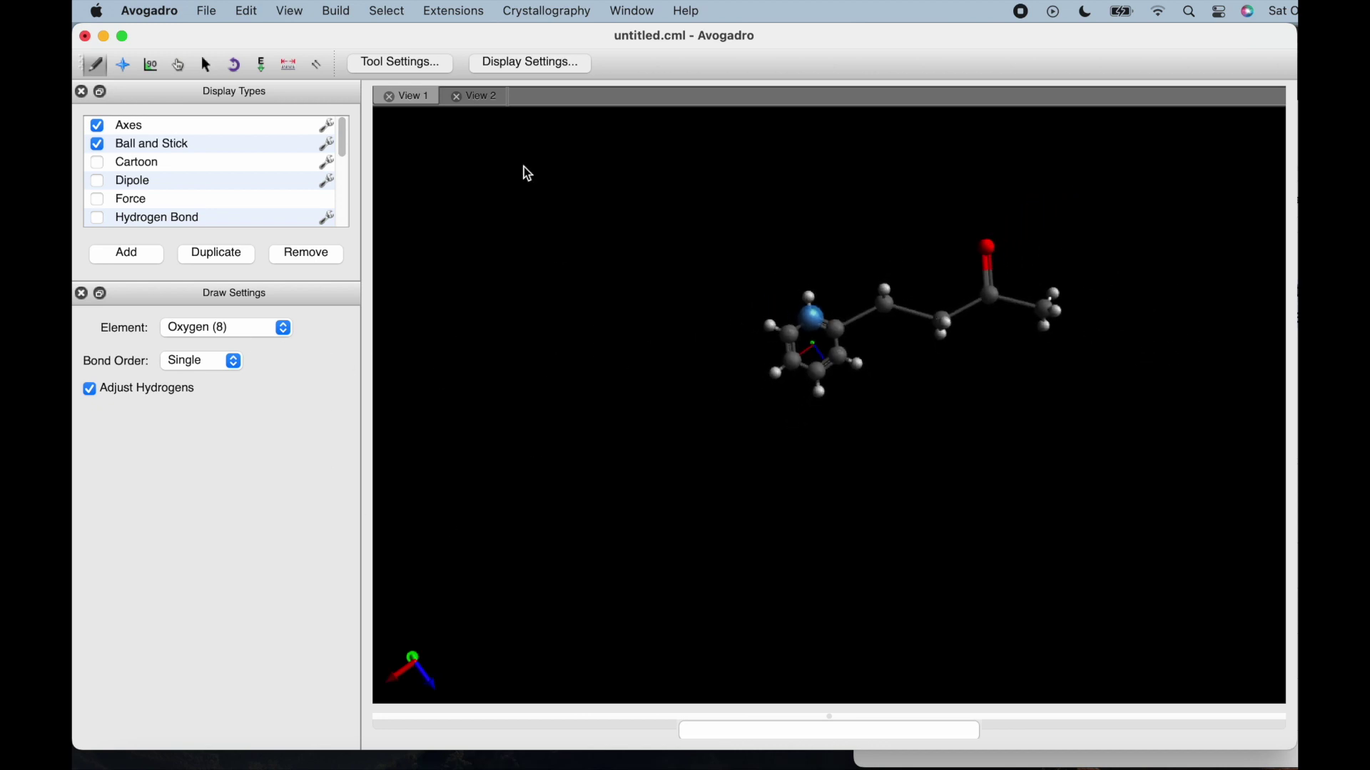
Switch the element back to Carbon and add two carbons beyond the ketone carbon
{"action": "left_click", "coordinate": [283, 329]}
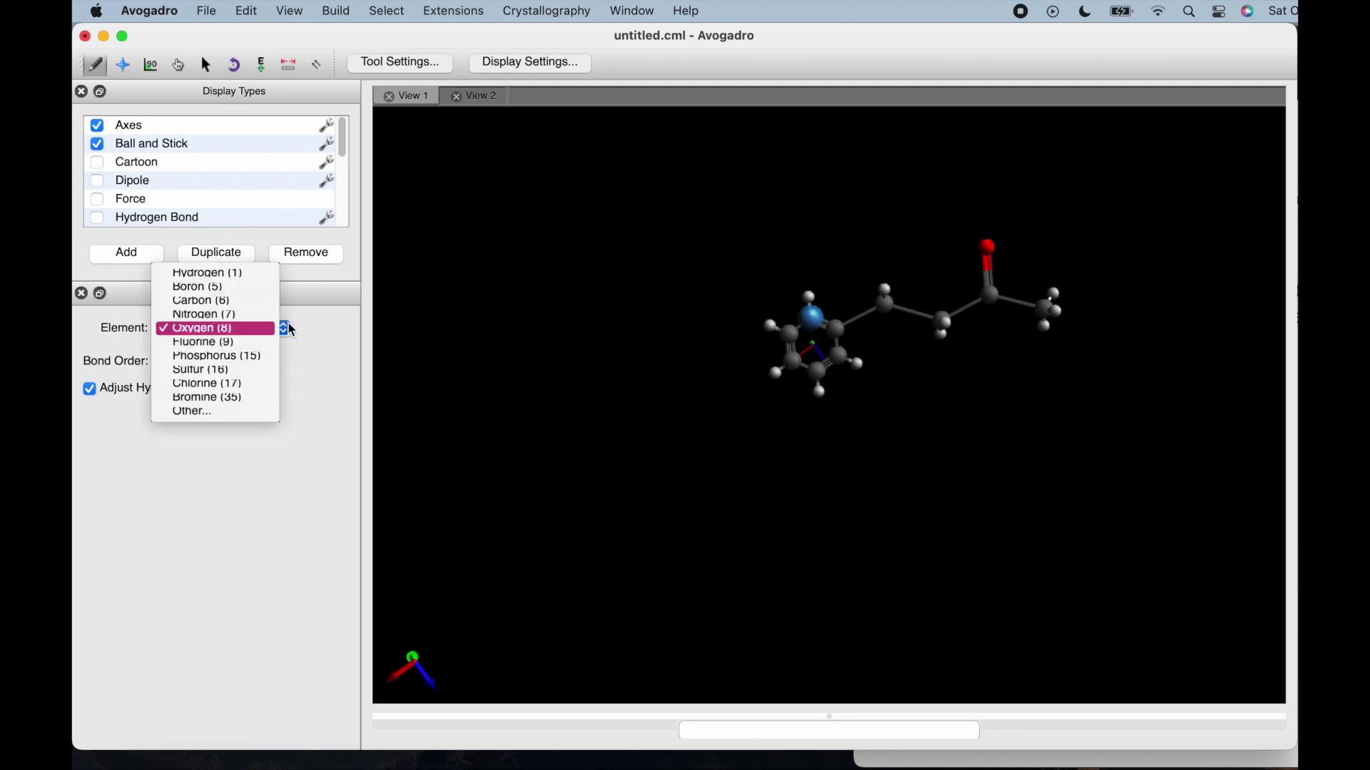
{"action": "left_click", "coordinate": [217, 303]}
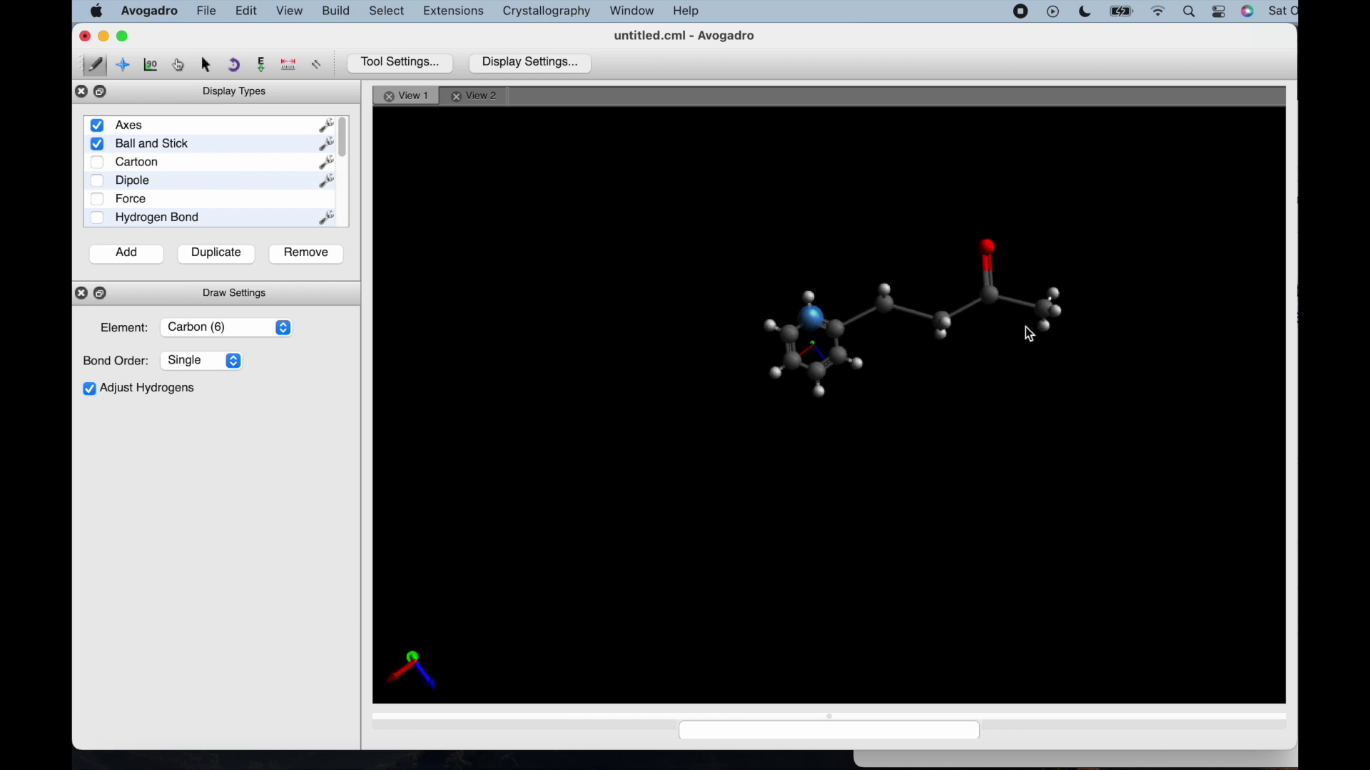
{"action": "scroll", "coordinate": [1027, 330], "scroll_direction": "up", "scroll_amount": 5}
{"action": "scroll", "coordinate": [1025, 326], "scroll_direction": "up", "scroll_amount": 1}
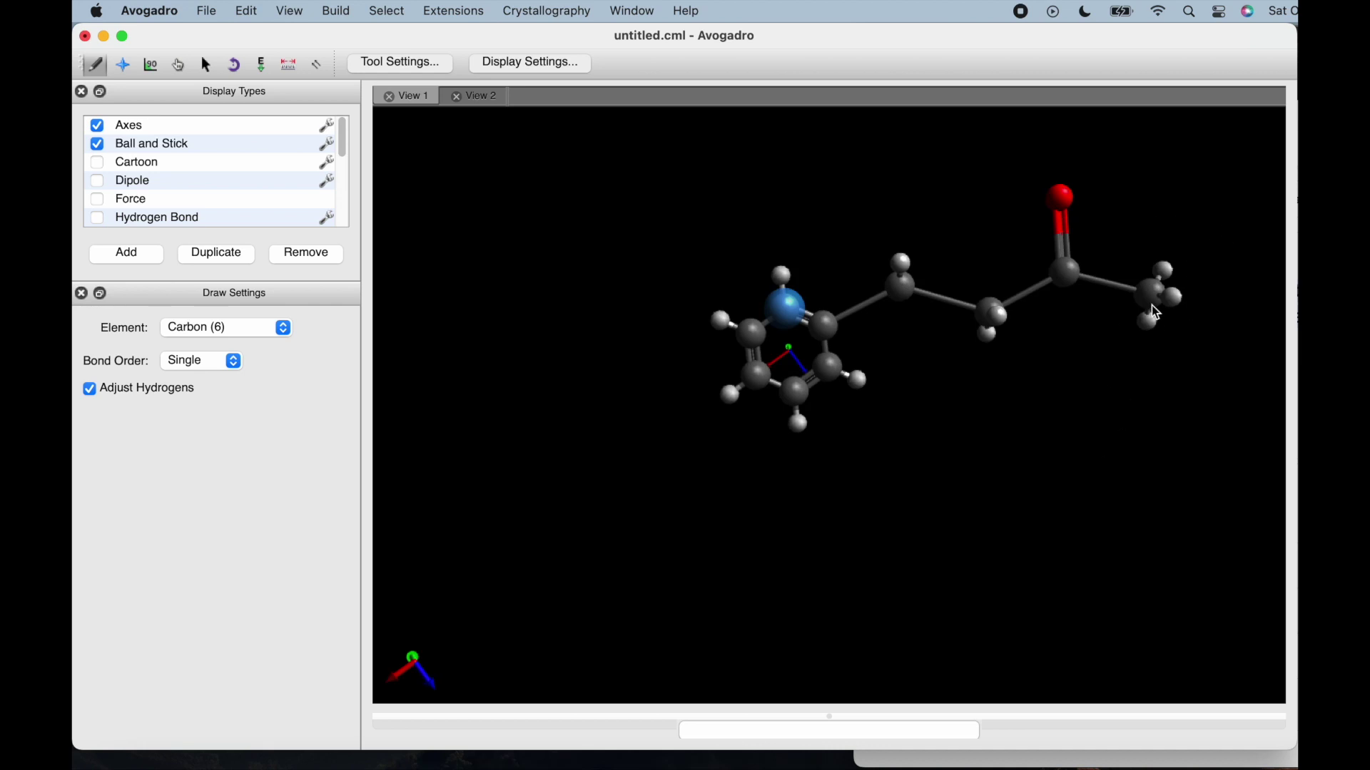
{"action": "left_click_drag", "start_coordinate": [1151, 305], "coordinate": [1207, 258]}
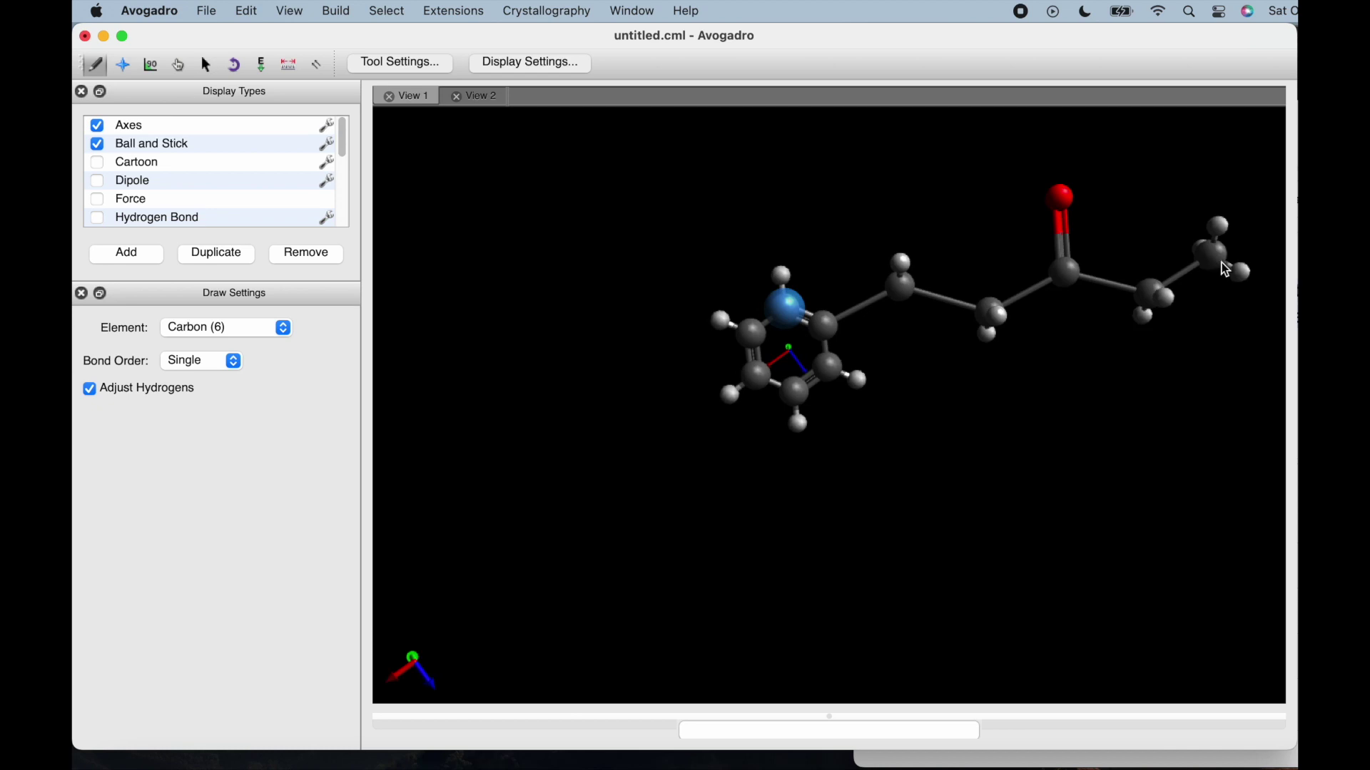
{"action": "scroll", "coordinate": [1228, 259], "scroll_direction": "down", "scroll_amount": 3}
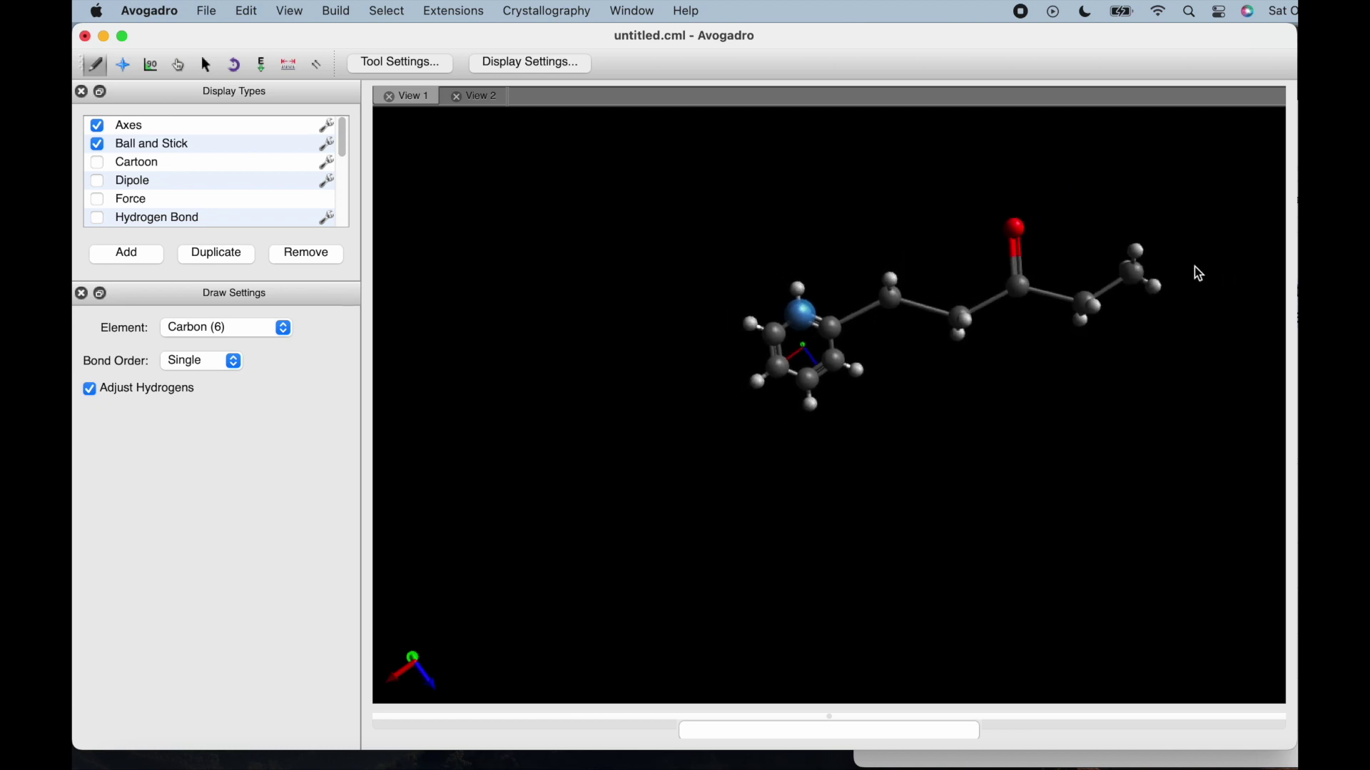
{"action": "left_click_drag", "start_coordinate": [1135, 276], "coordinate": [1194, 297]}
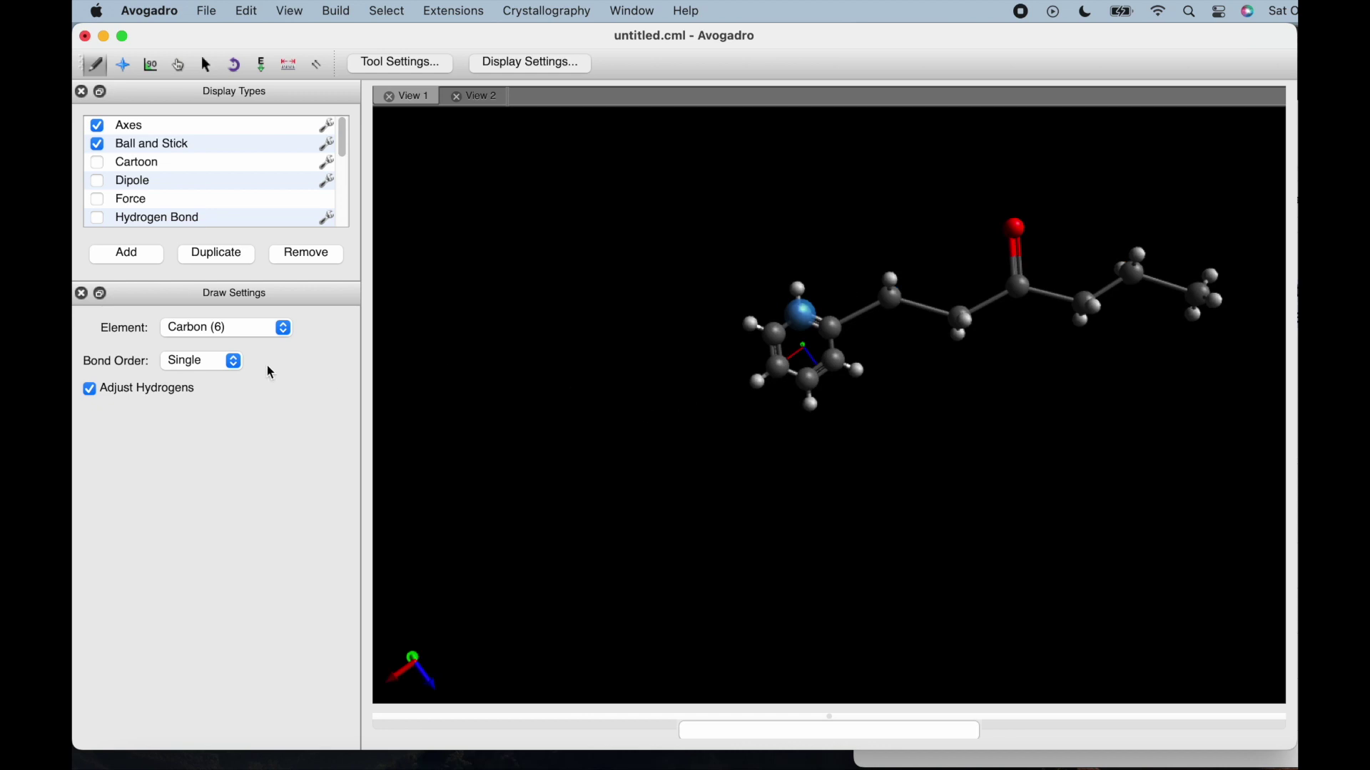
{"action": "left_click", "coordinate": [282, 330]}
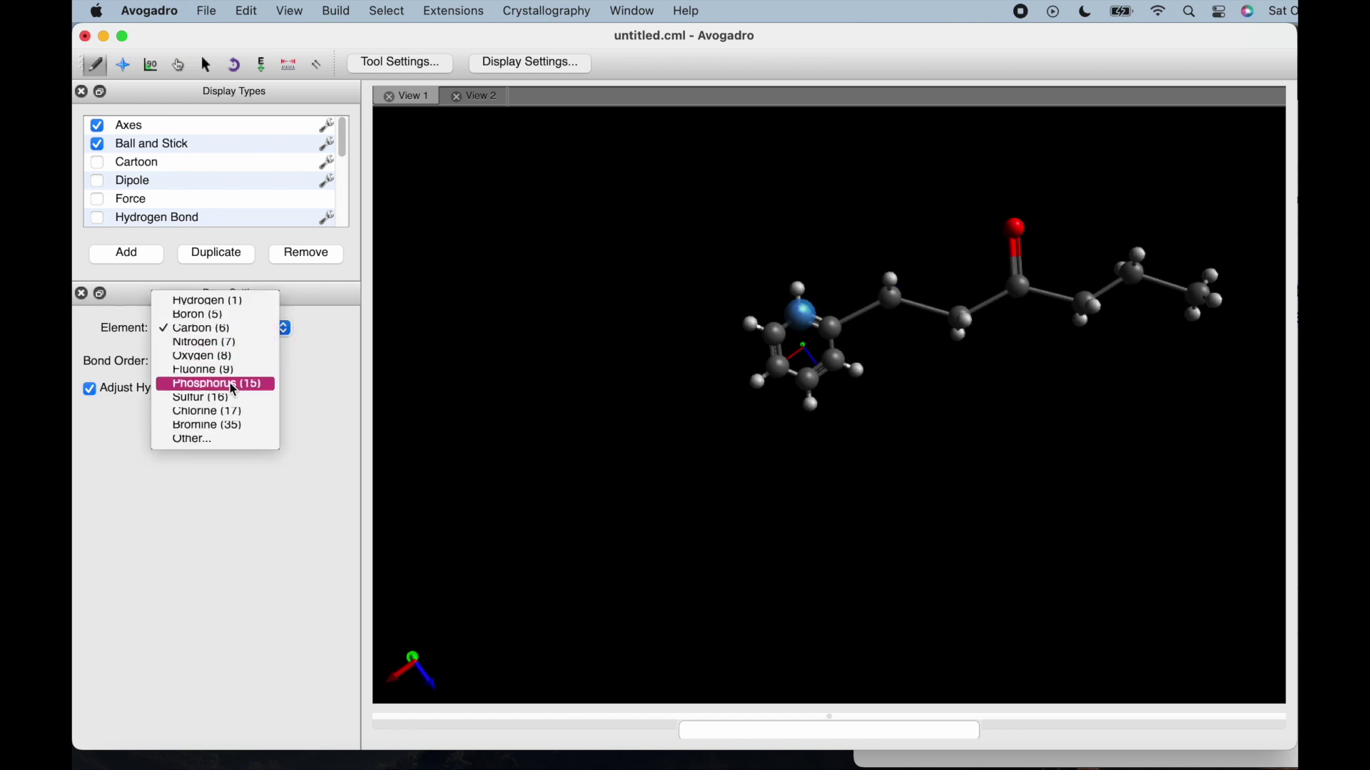
Add a double-bonded oxygen near the chain end and a hydroxyl oxygen on the ring's left carbon
{"action": "left_click", "coordinate": [232, 357]}
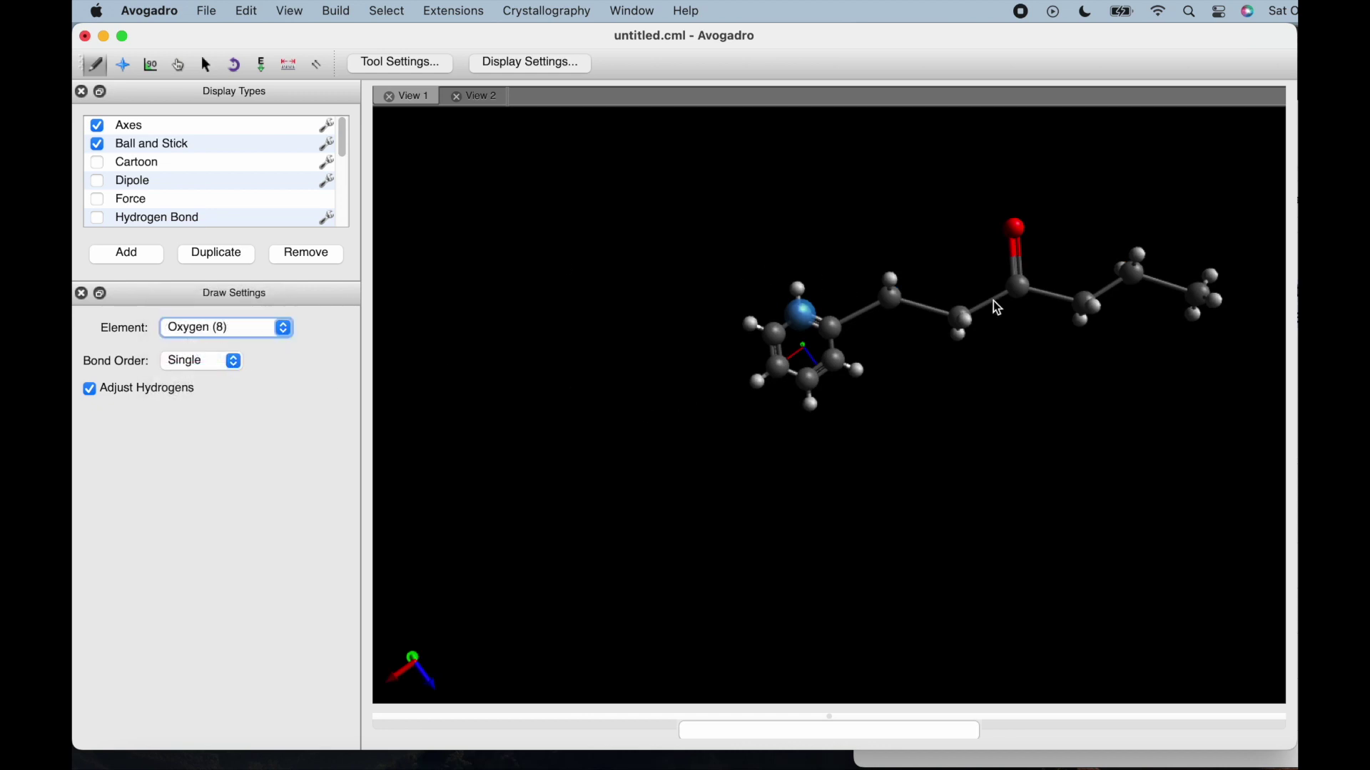
{"action": "left_click_drag", "start_coordinate": [1128, 270], "coordinate": [1129, 236]}
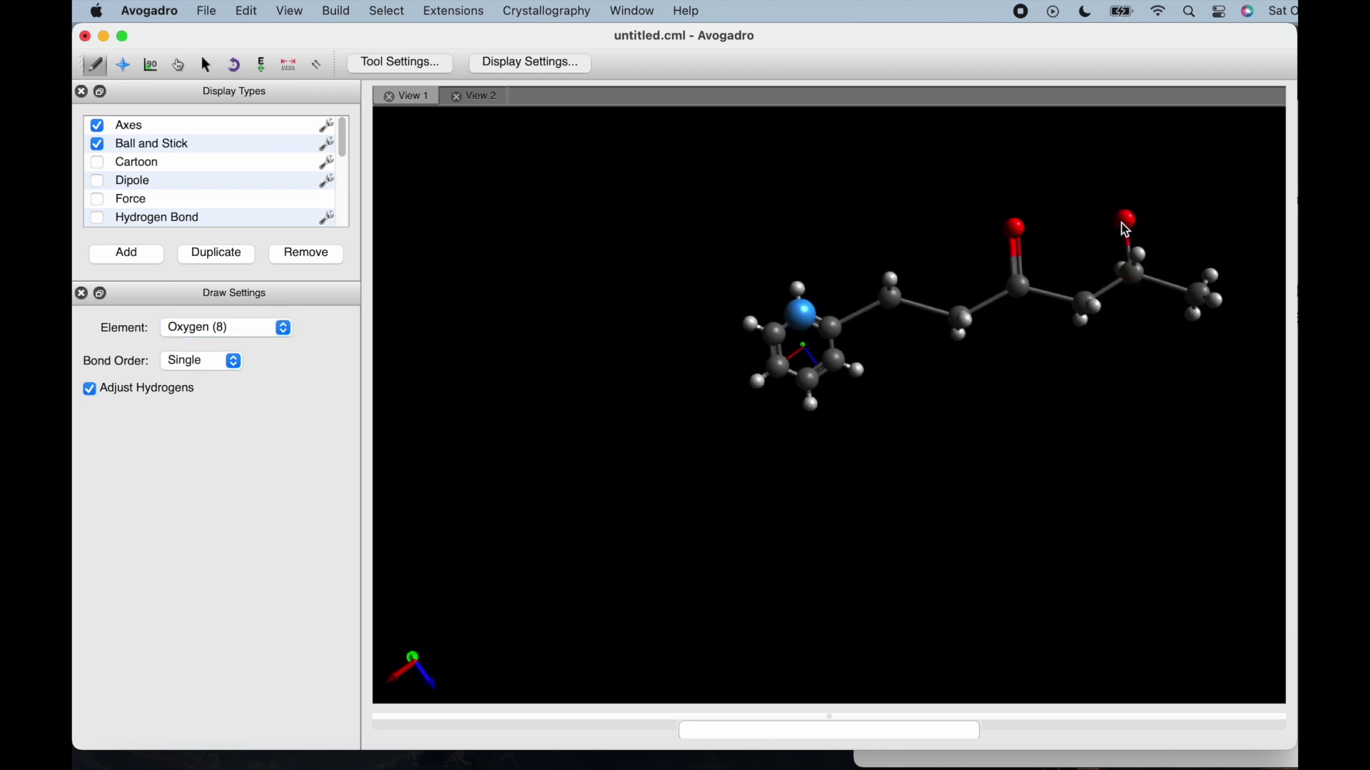
{"action": "left_click", "coordinate": [1130, 246]}
{"action": "left_click", "coordinate": [1131, 247]}
{"action": "left_click_drag", "start_coordinate": [776, 336], "coordinate": [717, 327]}
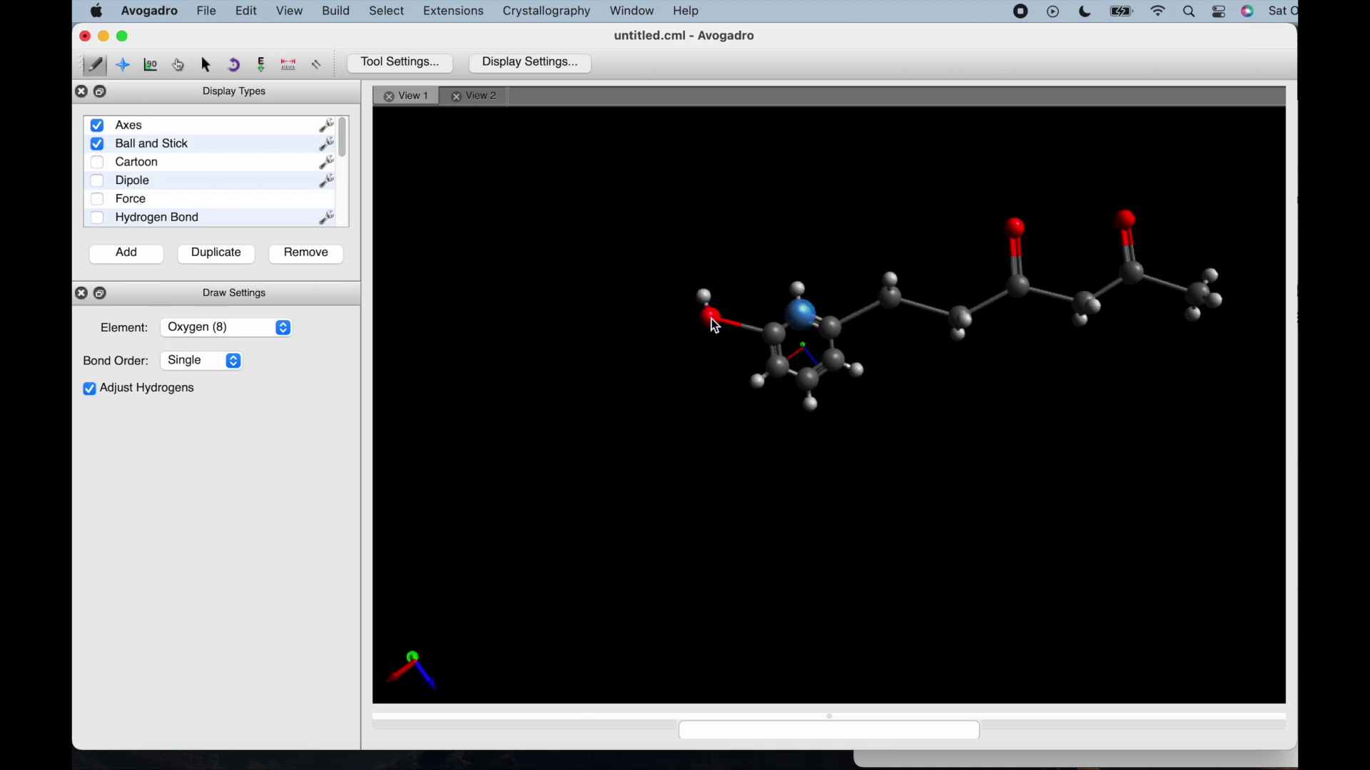
Cap the ring oxygen with a methyl to form methoxy, and add a methyl on the adjacent ring carbon
{"action": "left_click", "coordinate": [278, 330]}
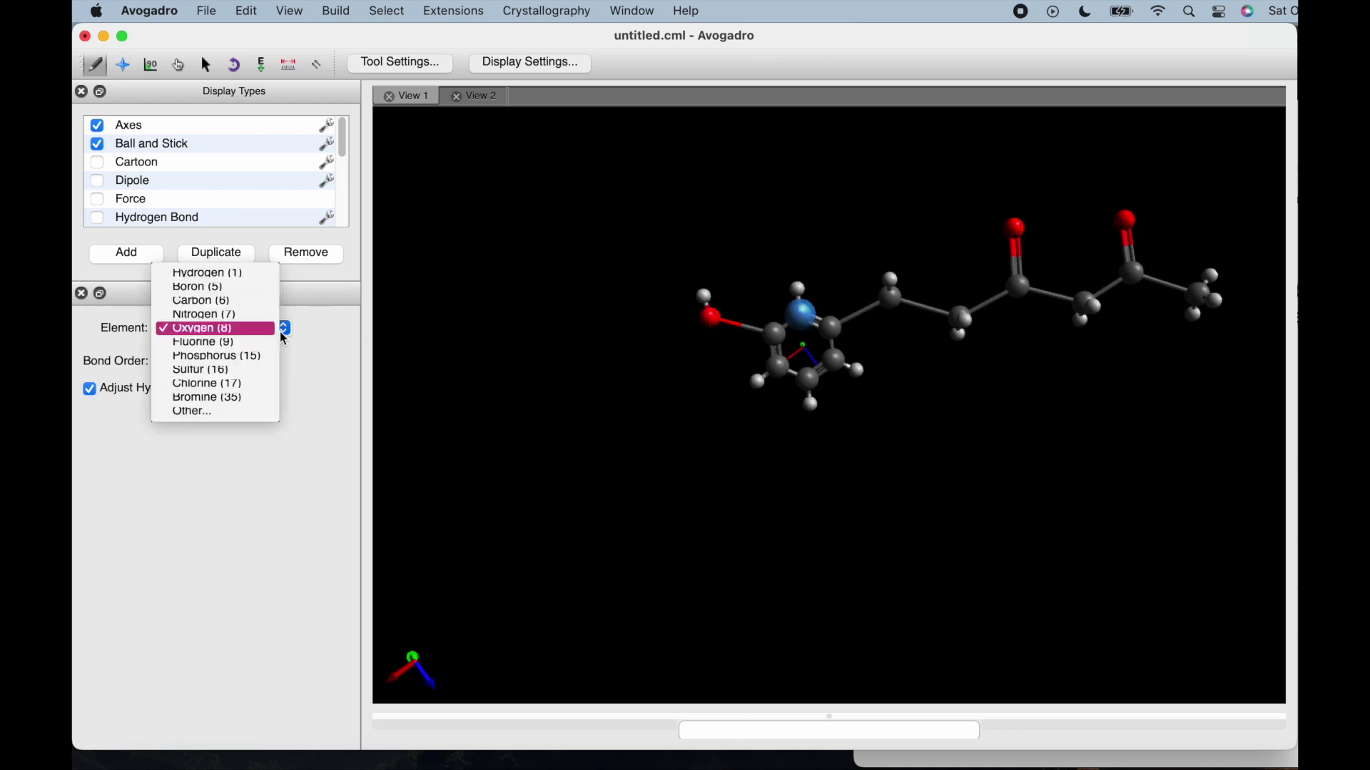
{"action": "left_click", "coordinate": [237, 304]}
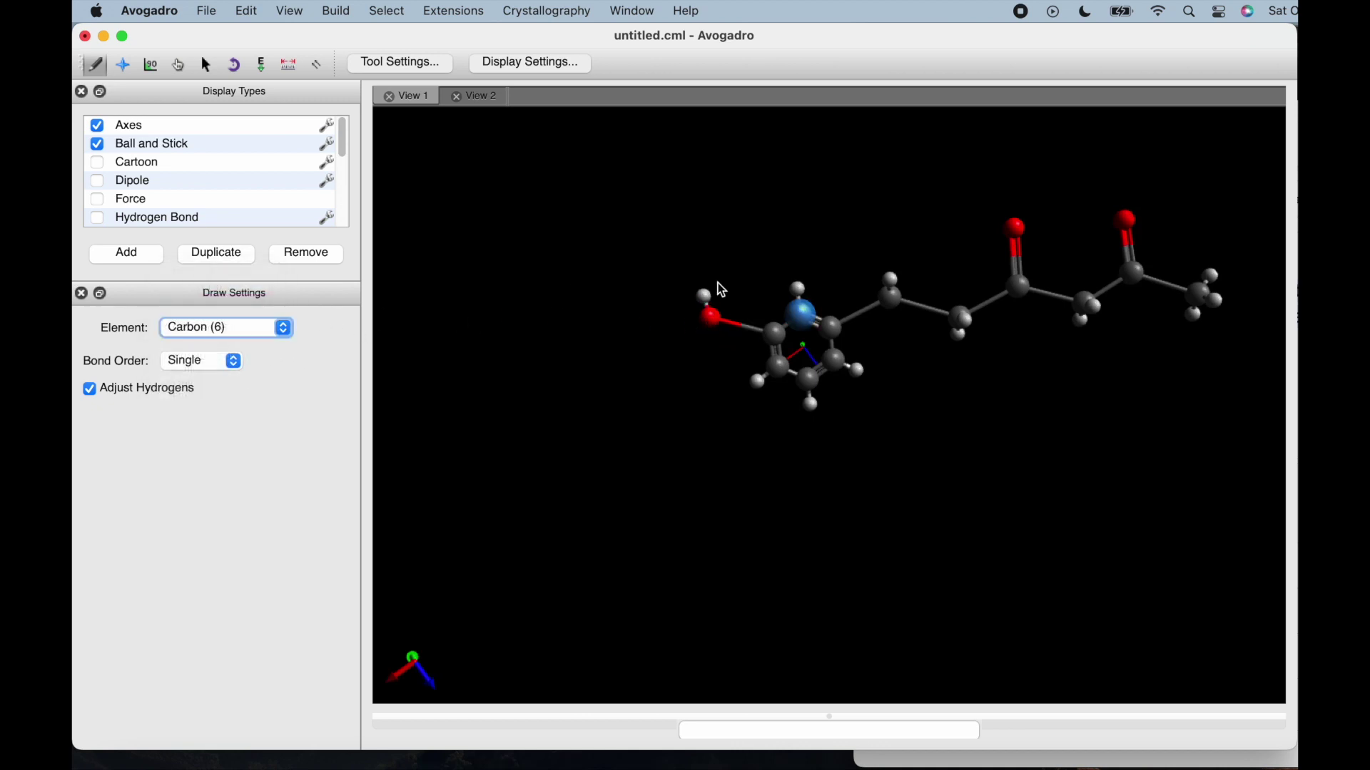
{"action": "left_click", "coordinate": [705, 321]}
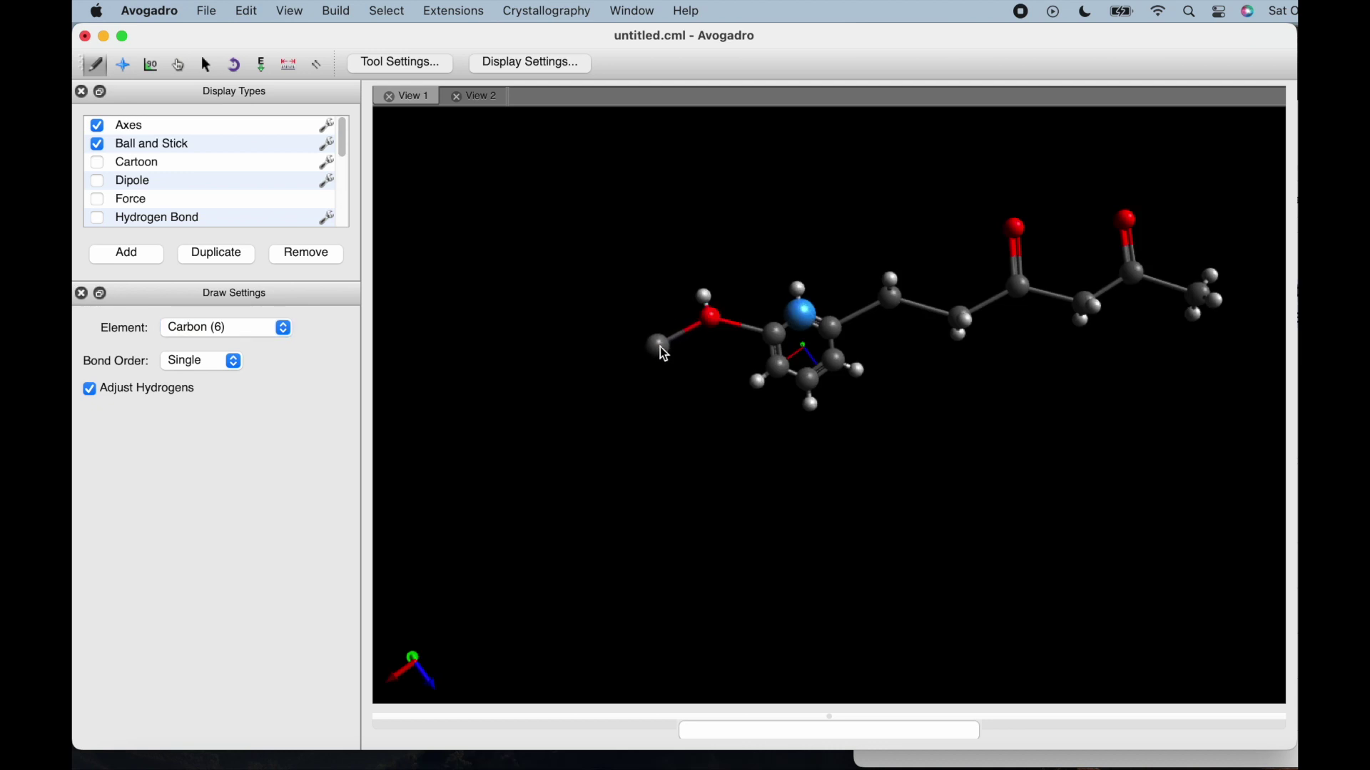
{"action": "left_click", "coordinate": [660, 347]}
{"action": "left_click_drag", "start_coordinate": [776, 370], "coordinate": [746, 387]}
{"action": "left_click", "coordinate": [731, 397]}
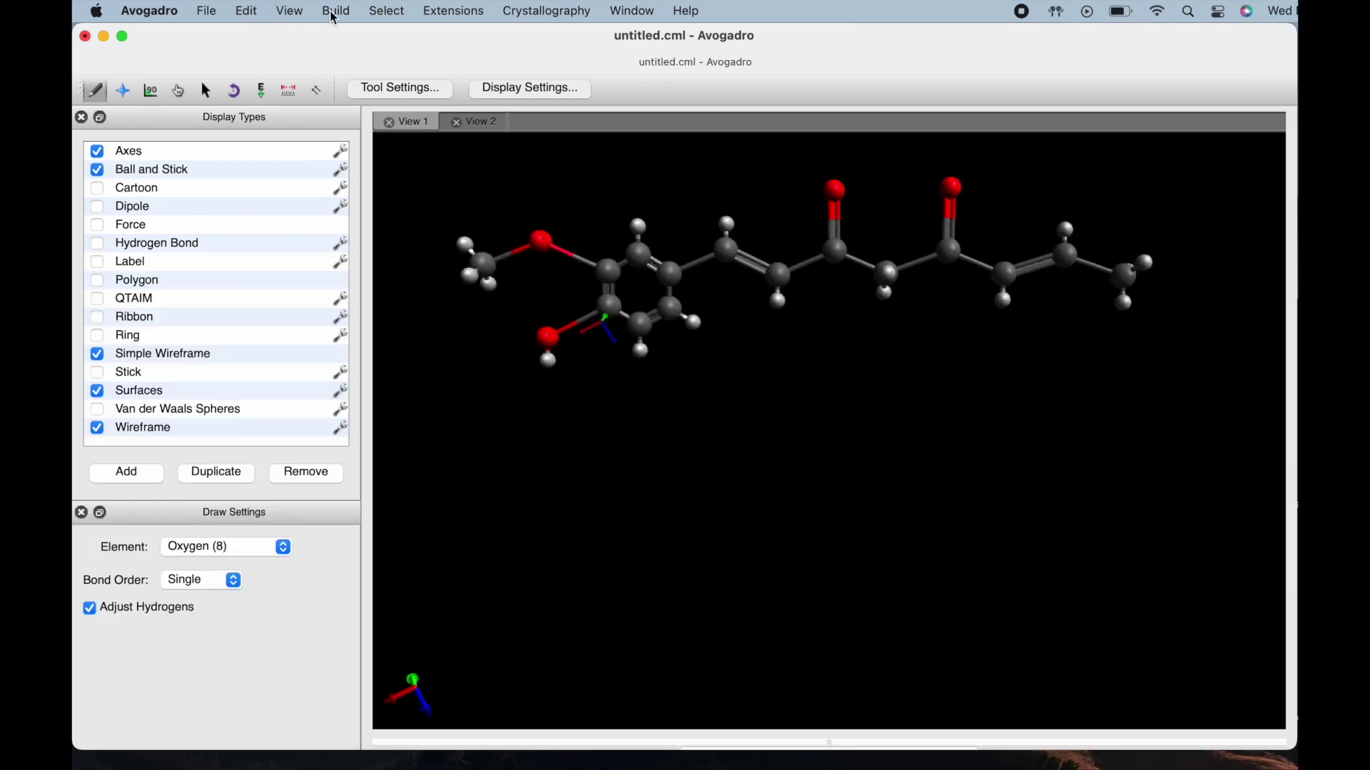
Insert a second benzene fragment and drag it toward the chain's right end
{"action": "left_click", "coordinate": [336, 12]}
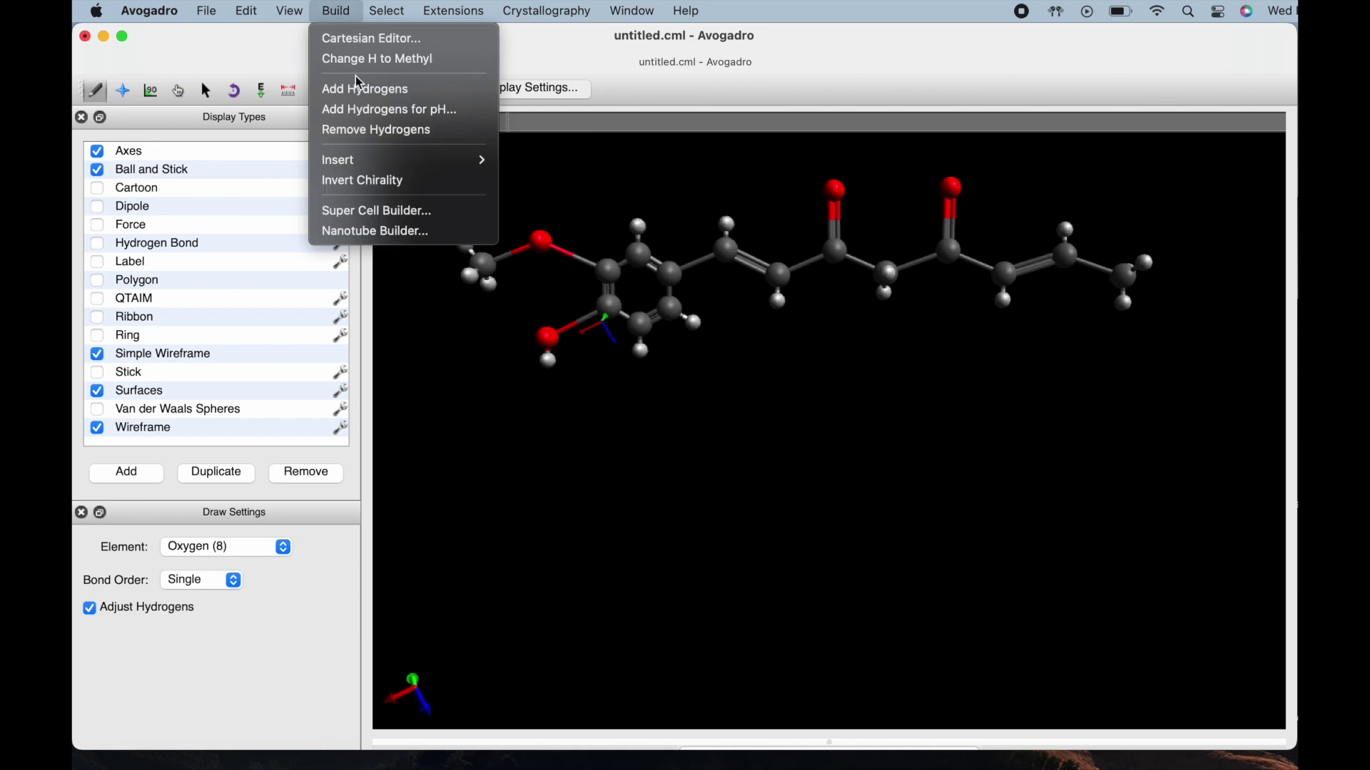
{"action": "mouse_move", "coordinate": [385, 161]}
{"action": "left_click", "coordinate": [511, 180]}
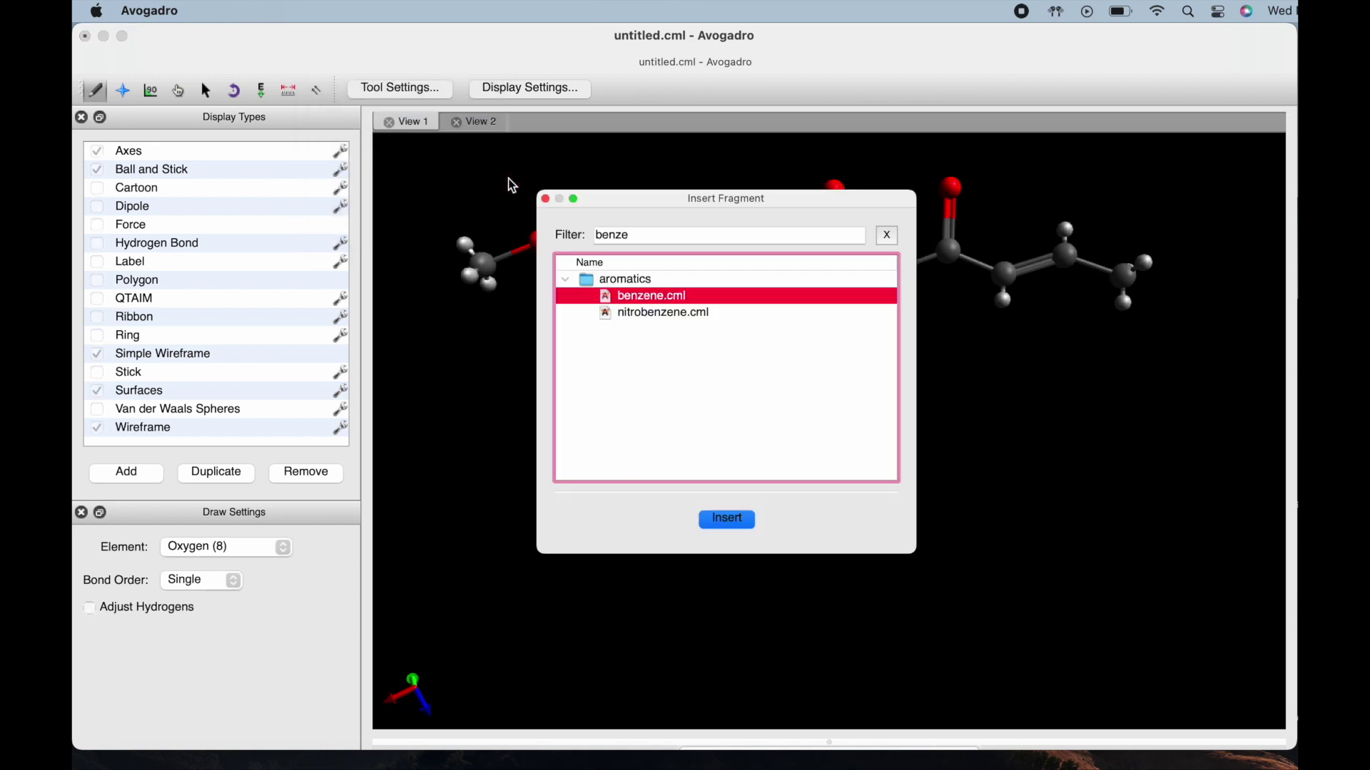
{"action": "left_click", "coordinate": [743, 519]}
{"action": "left_click", "coordinate": [547, 199]}
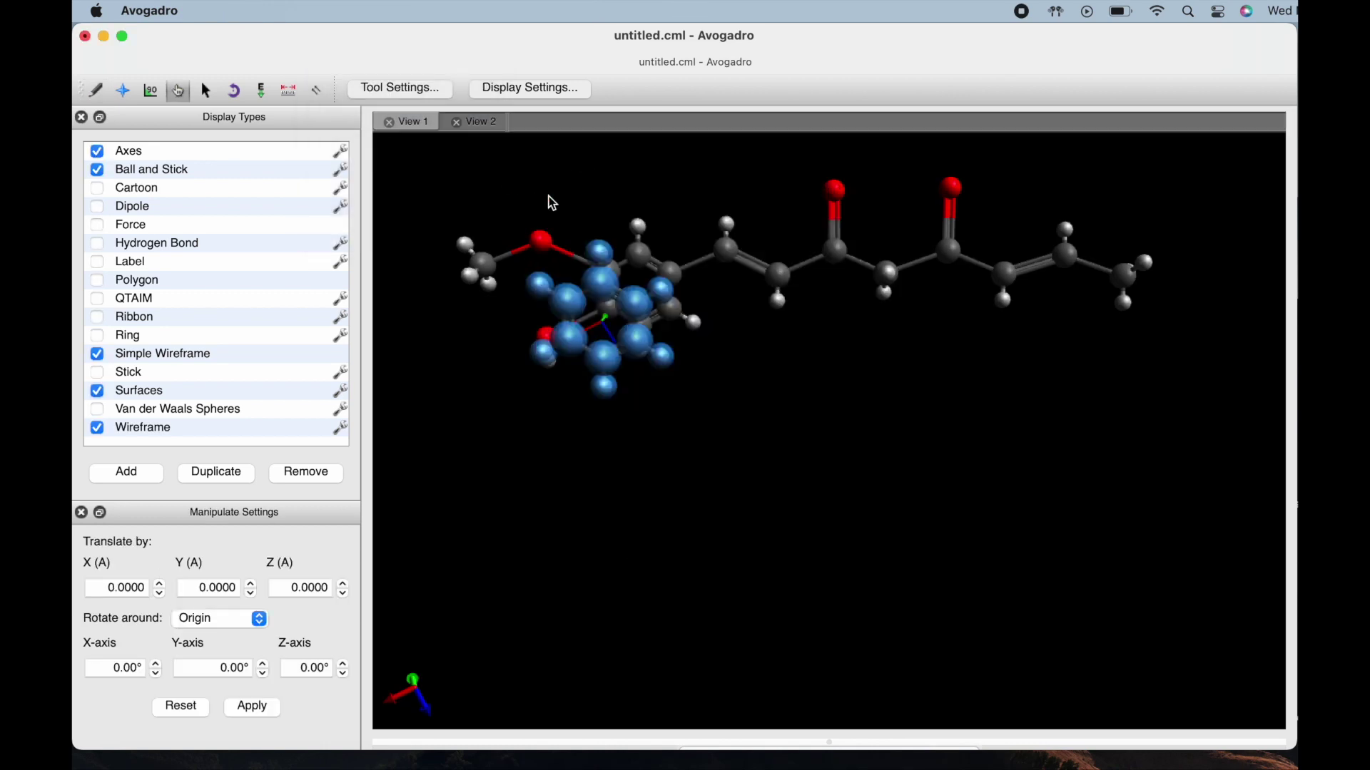
{"action": "left_click_drag", "start_coordinate": [606, 336], "coordinate": [1216, 292]}
{"action": "scroll", "coordinate": [1183, 371], "scroll_direction": "down", "scroll_amount": 3}
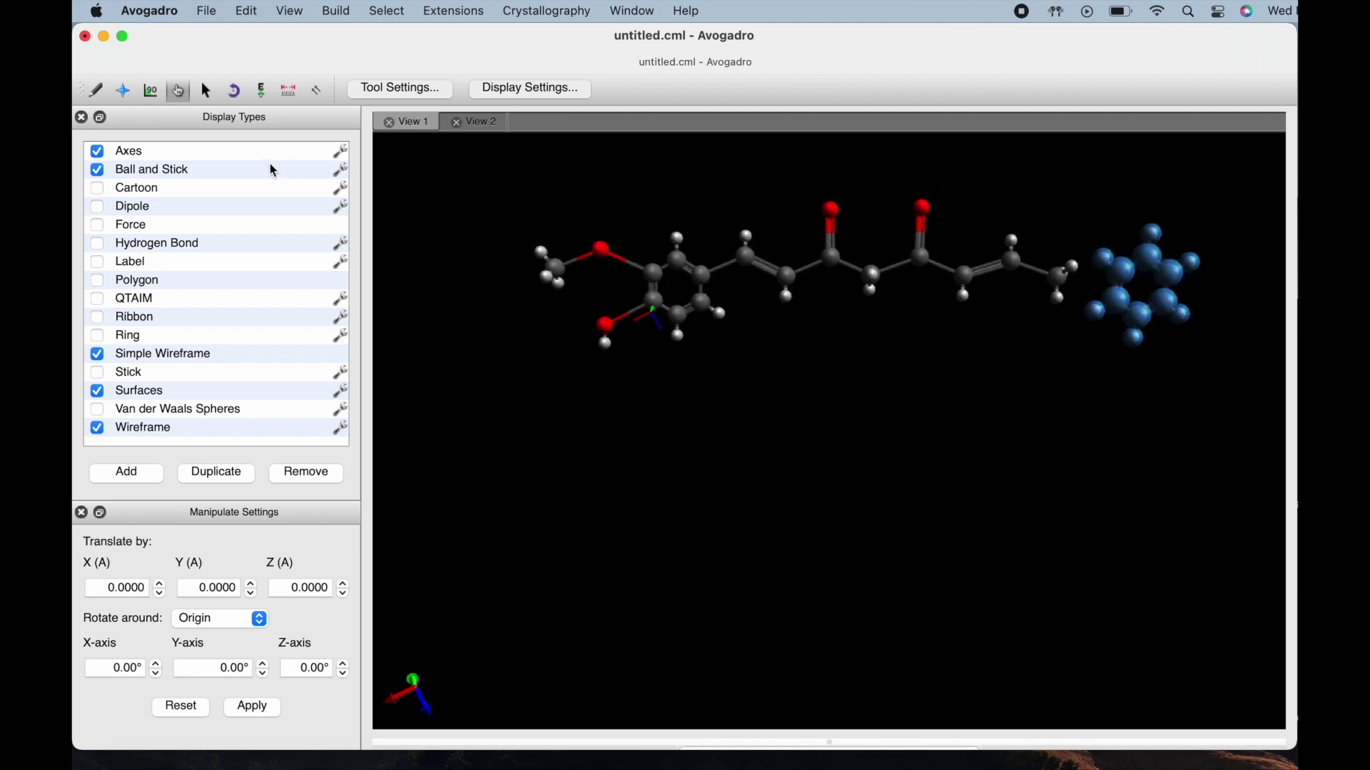
Position the new ring beside the chain and bond it to the chain's end carbon
{"action": "left_click", "coordinate": [206, 90]}
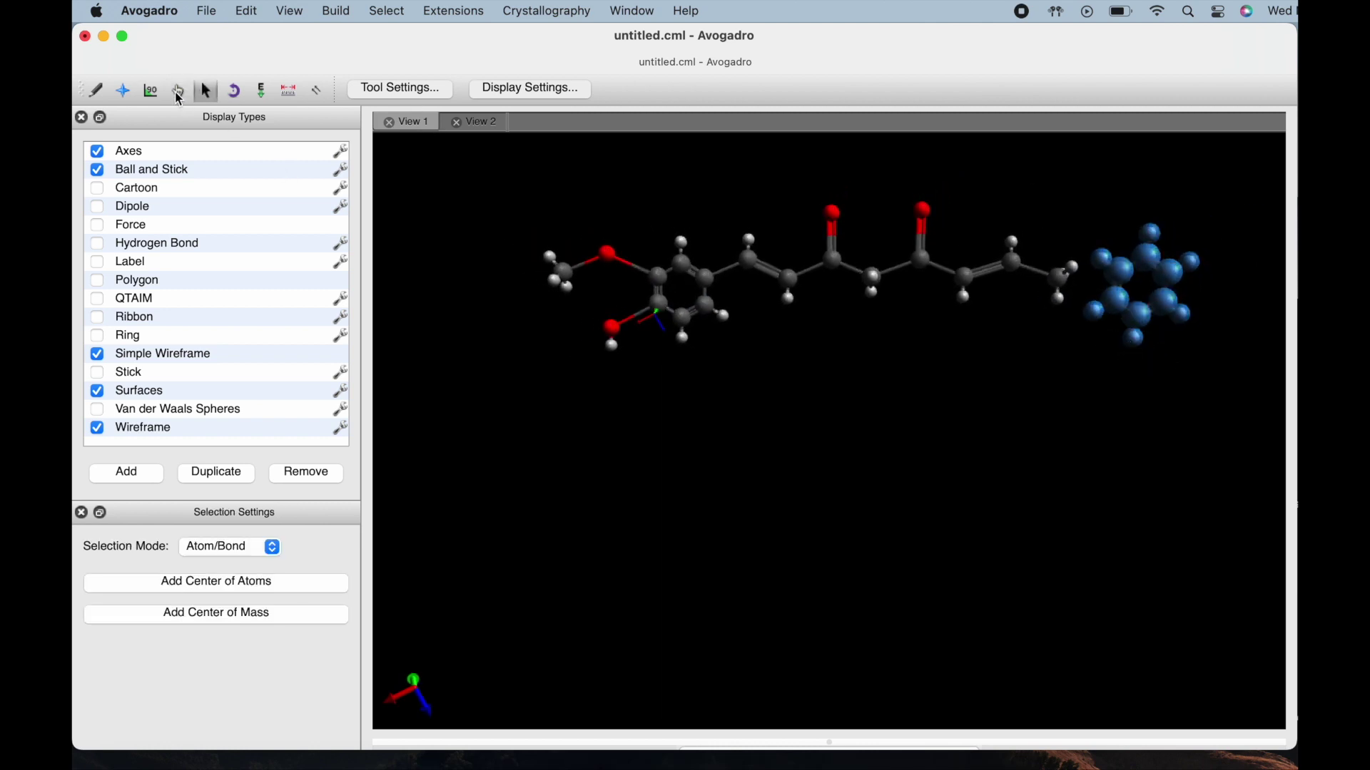
{"action": "left_click", "coordinate": [178, 91]}
{"action": "mouse_move", "coordinate": [1150, 258]}
{"action": "left_mouse_down"}
{"action": "mouse_move", "coordinate": [1162, 277]}
{"action": "mouse_move", "coordinate": [1160, 256]}
{"action": "left_mouse_up"}
{"action": "key", "text": "F12"}
{"action": "left_click", "coordinate": [837, 421]}
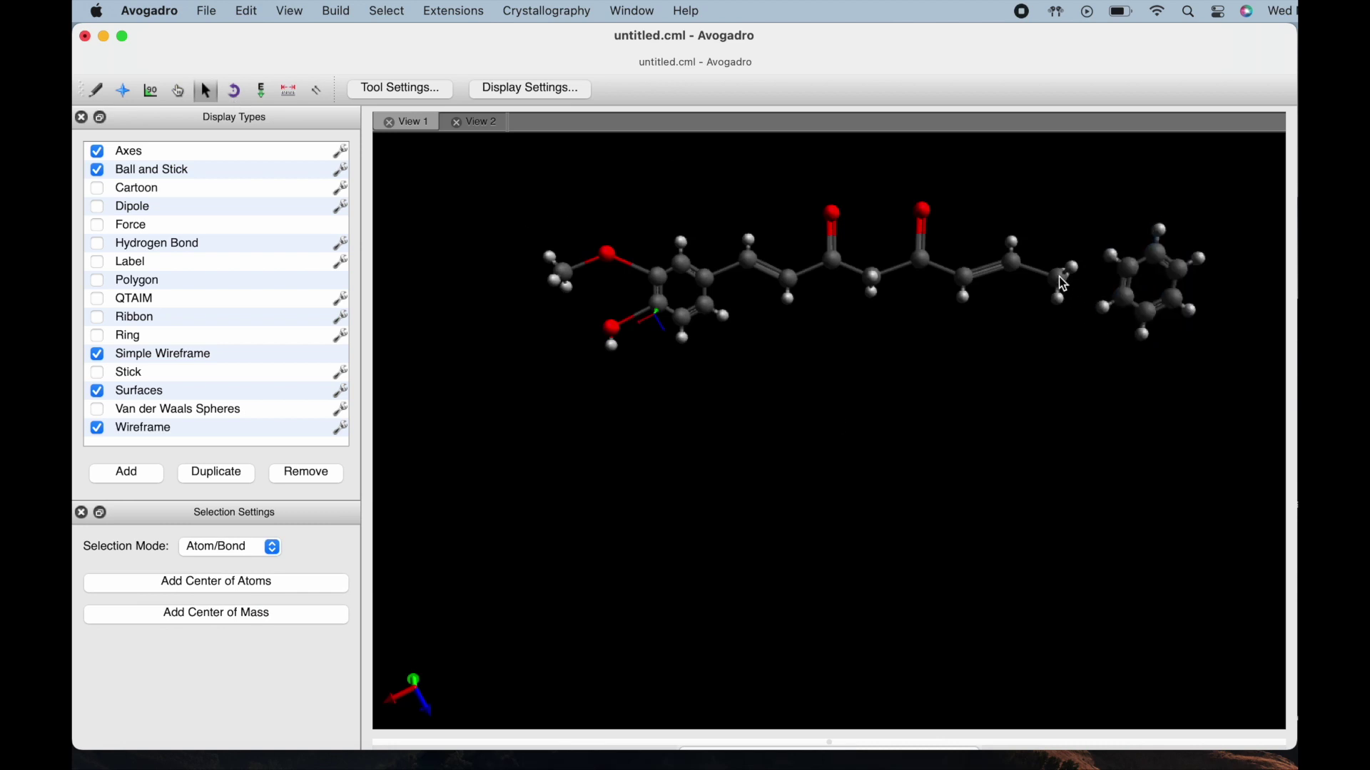
{"action": "key", "text": "F8"}
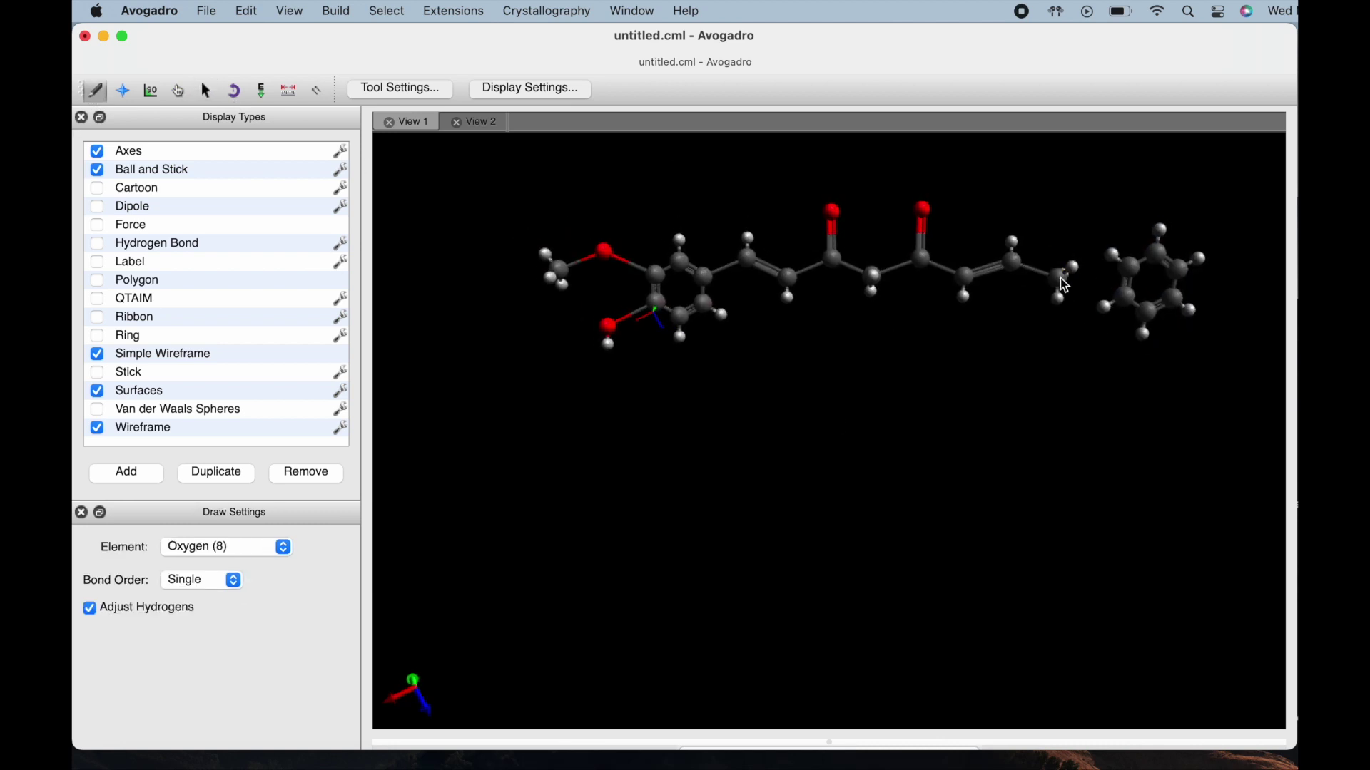
{"action": "left_click_drag", "start_coordinate": [1062, 279], "coordinate": [1125, 278]}
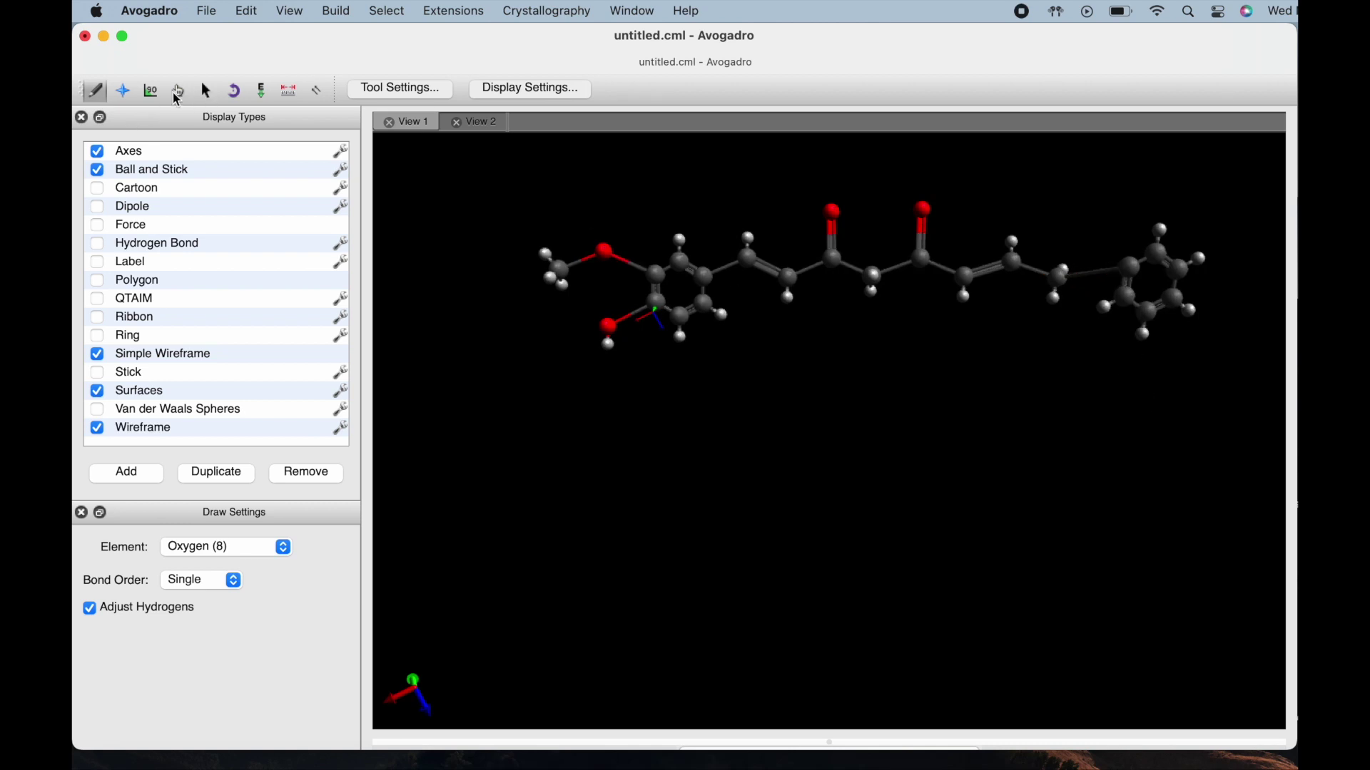
{"action": "key", "text": "F11"}
{"action": "left_click_drag", "start_coordinate": [1165, 287], "coordinate": [809, 252]}
Undo the accidental atom move and the ring bond, then redo the ring-to-chain bond
{"action": "left_click", "coordinate": [246, 11]}
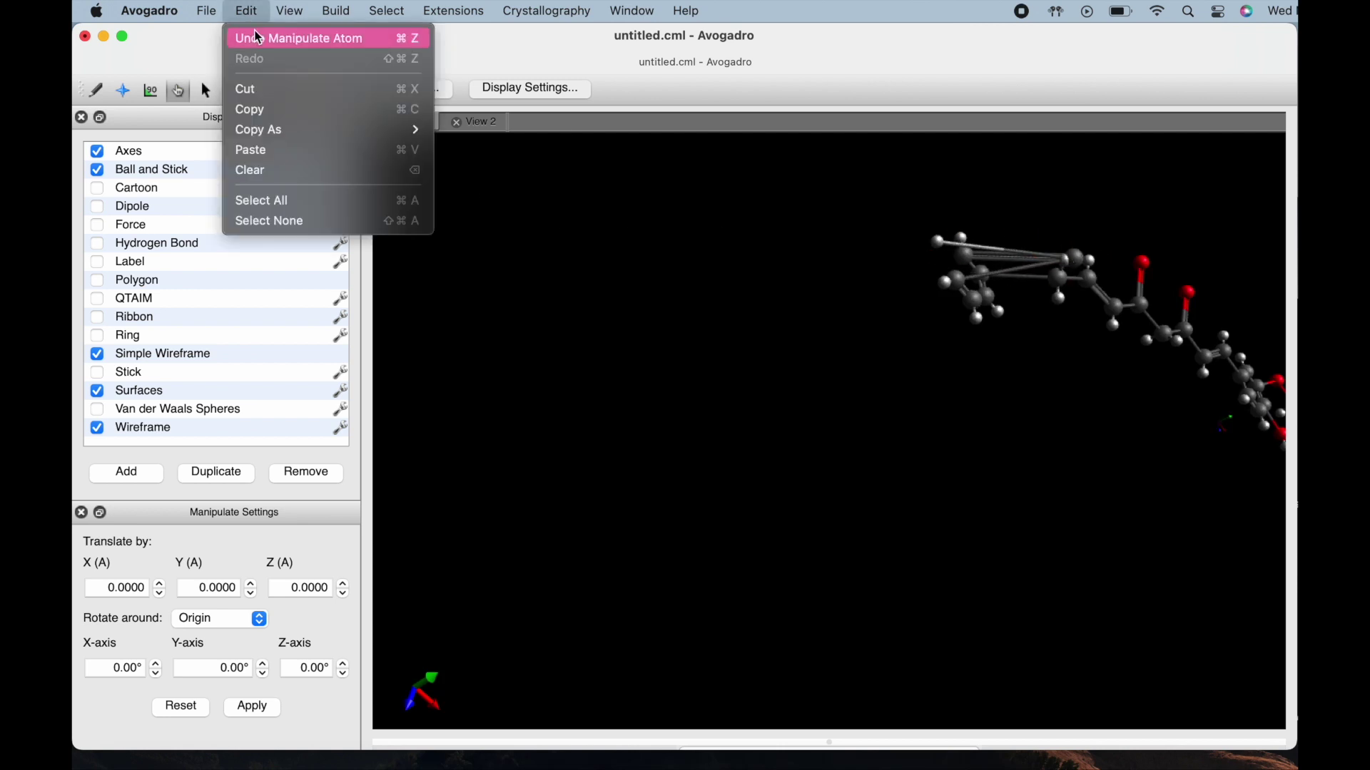
{"action": "left_click", "coordinate": [236, 37]}
{"action": "left_click", "coordinate": [251, 10]}
{"action": "left_click", "coordinate": [255, 38]}
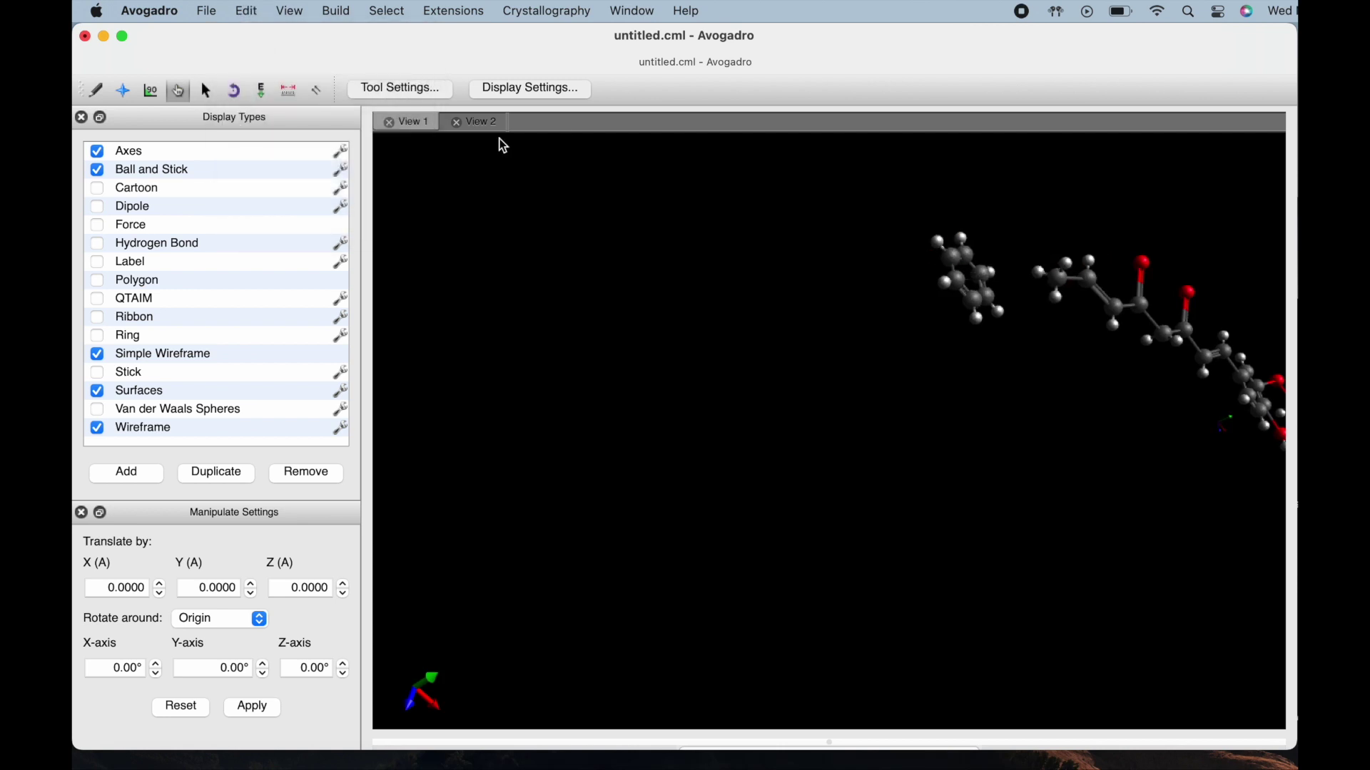
{"action": "left_click", "coordinate": [246, 11]}
{"action": "left_click", "coordinate": [259, 55]}
Rotate the molecule back into full view and undo the last ring move
{"action": "left_click", "coordinate": [206, 91]}
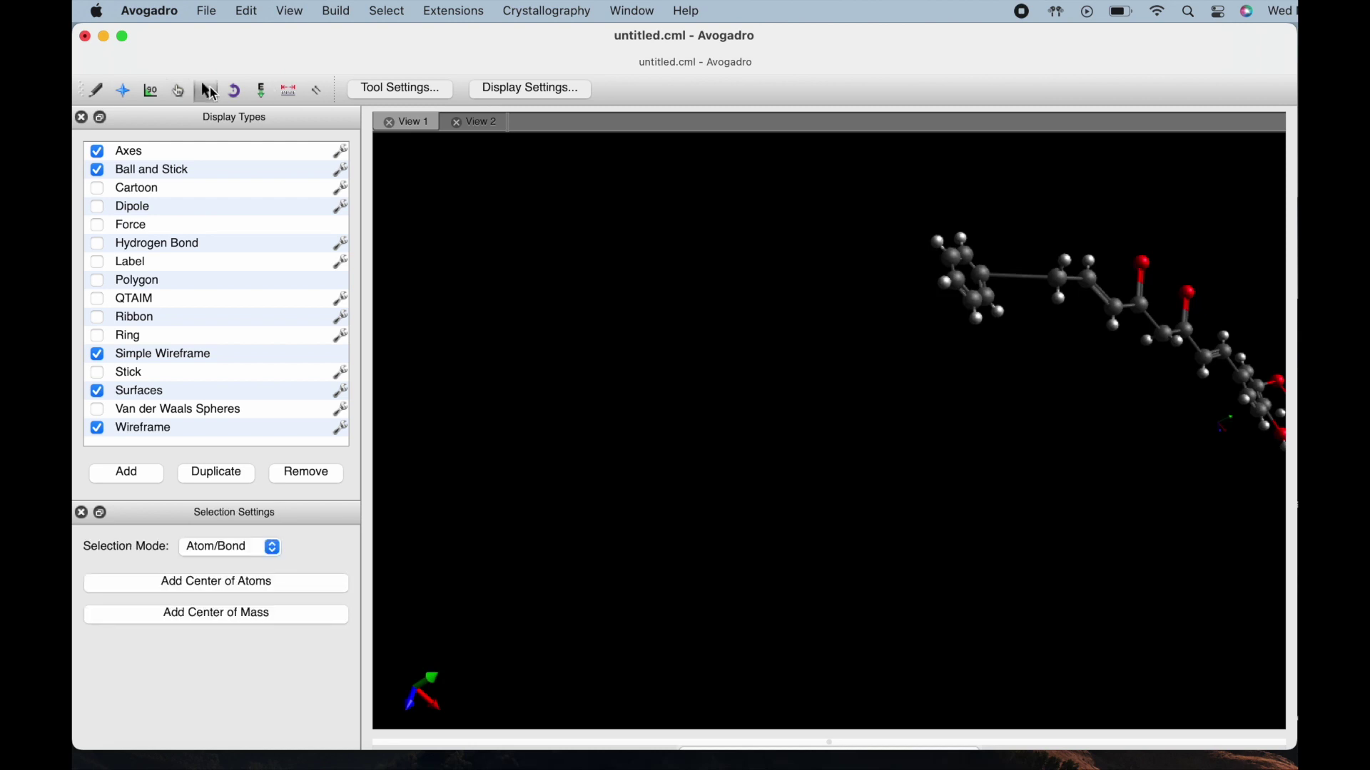
{"action": "key", "text": "F11"}
{"action": "left_click_drag", "start_coordinate": [645, 193], "coordinate": [1269, 300]}
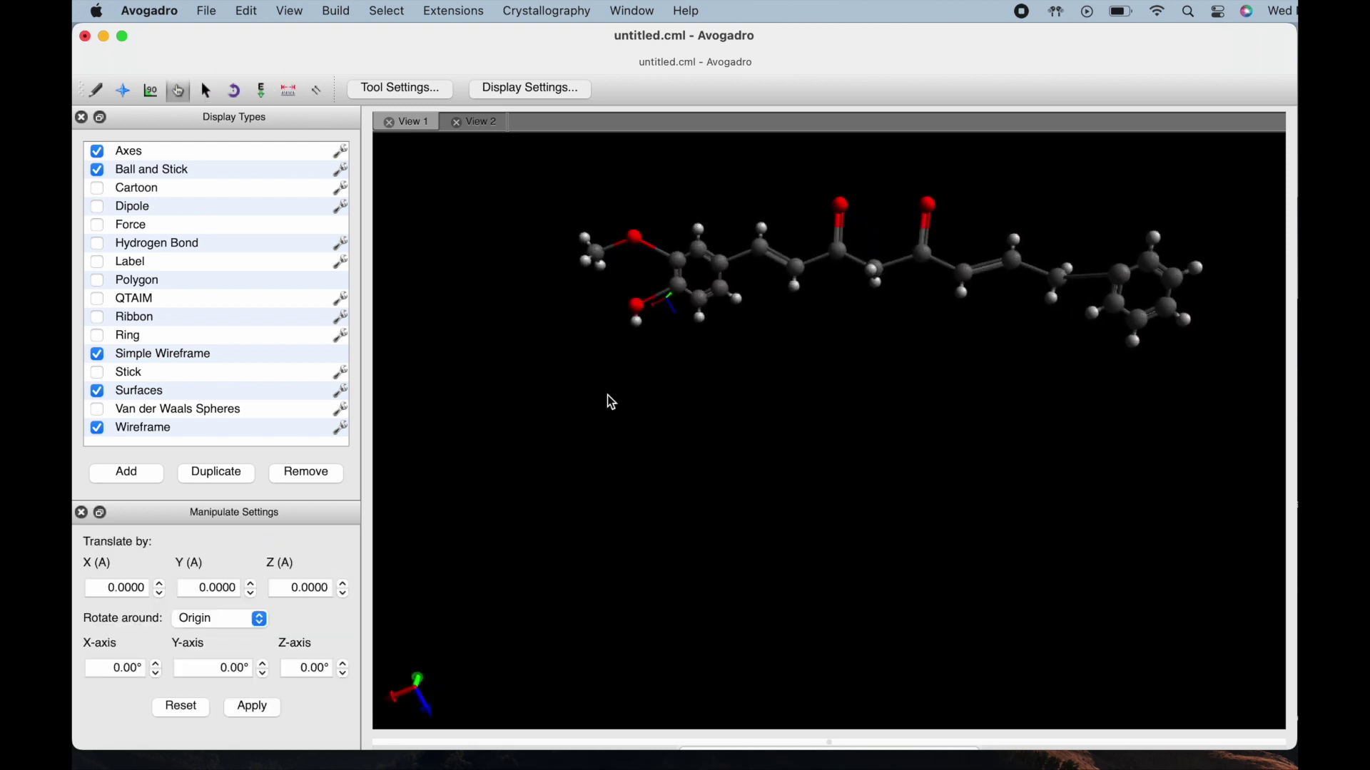
{"action": "left_click", "coordinate": [248, 12]}
{"action": "key", "text": "Escape"}
{"action": "key", "text": "F12"}
{"action": "right_click_drag", "start_coordinate": [1145, 284], "coordinate": [1139, 261]}
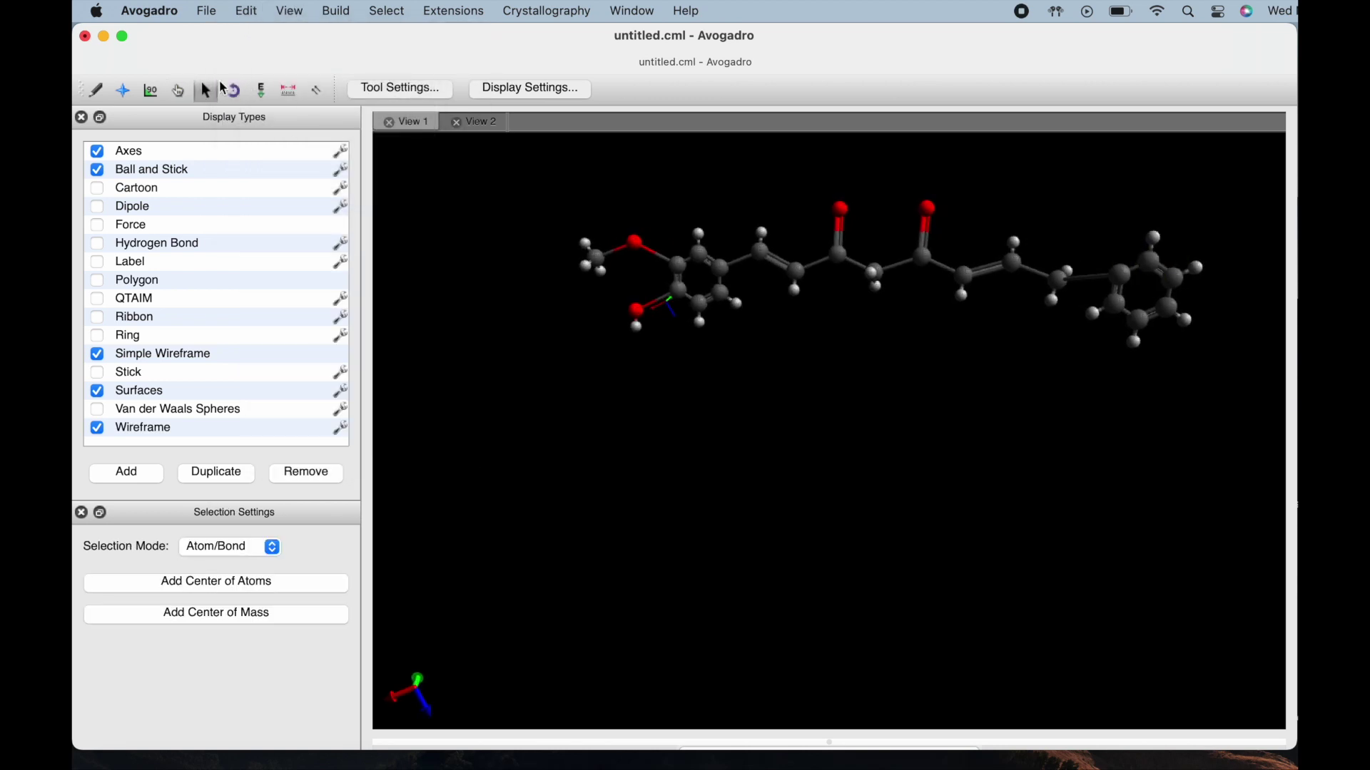
{"action": "key", "text": "F11"}
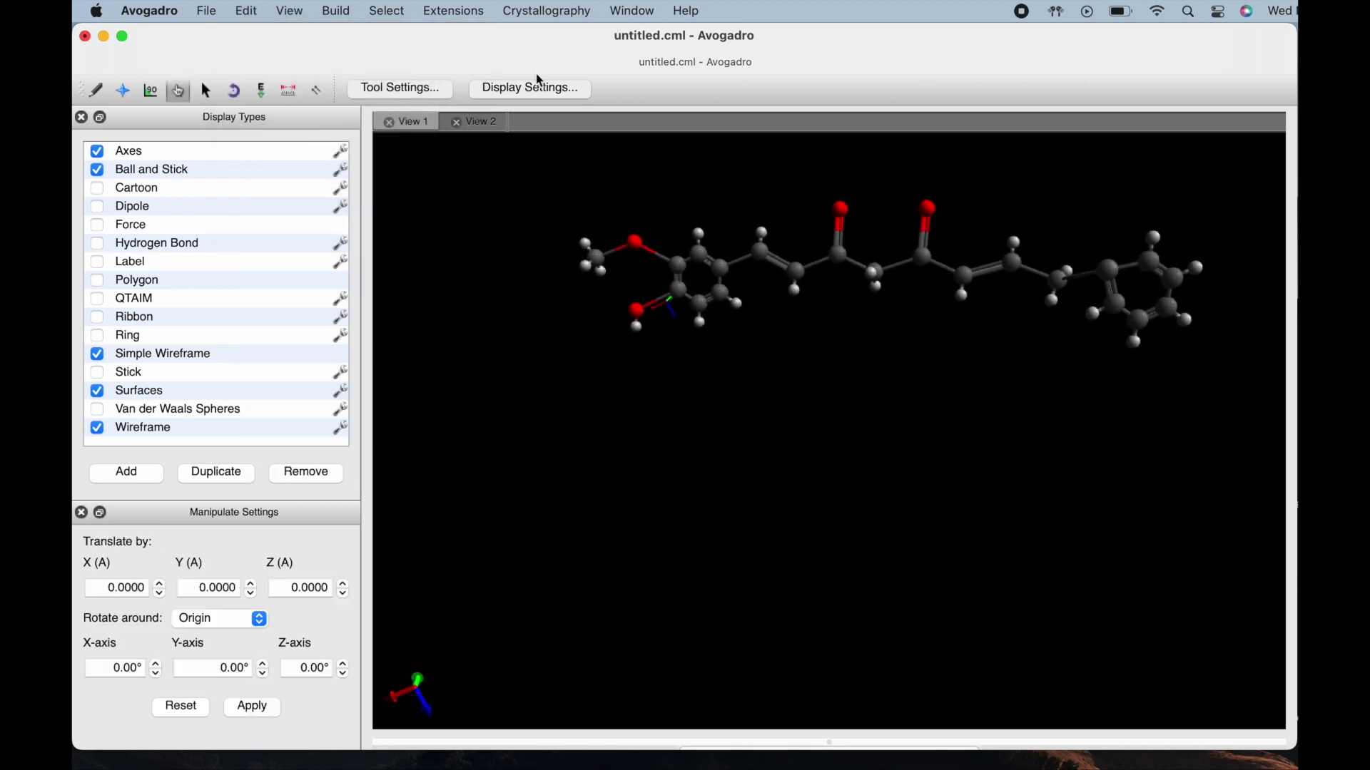
{"action": "left_click", "coordinate": [248, 12]}
{"action": "left_click", "coordinate": [265, 34]}
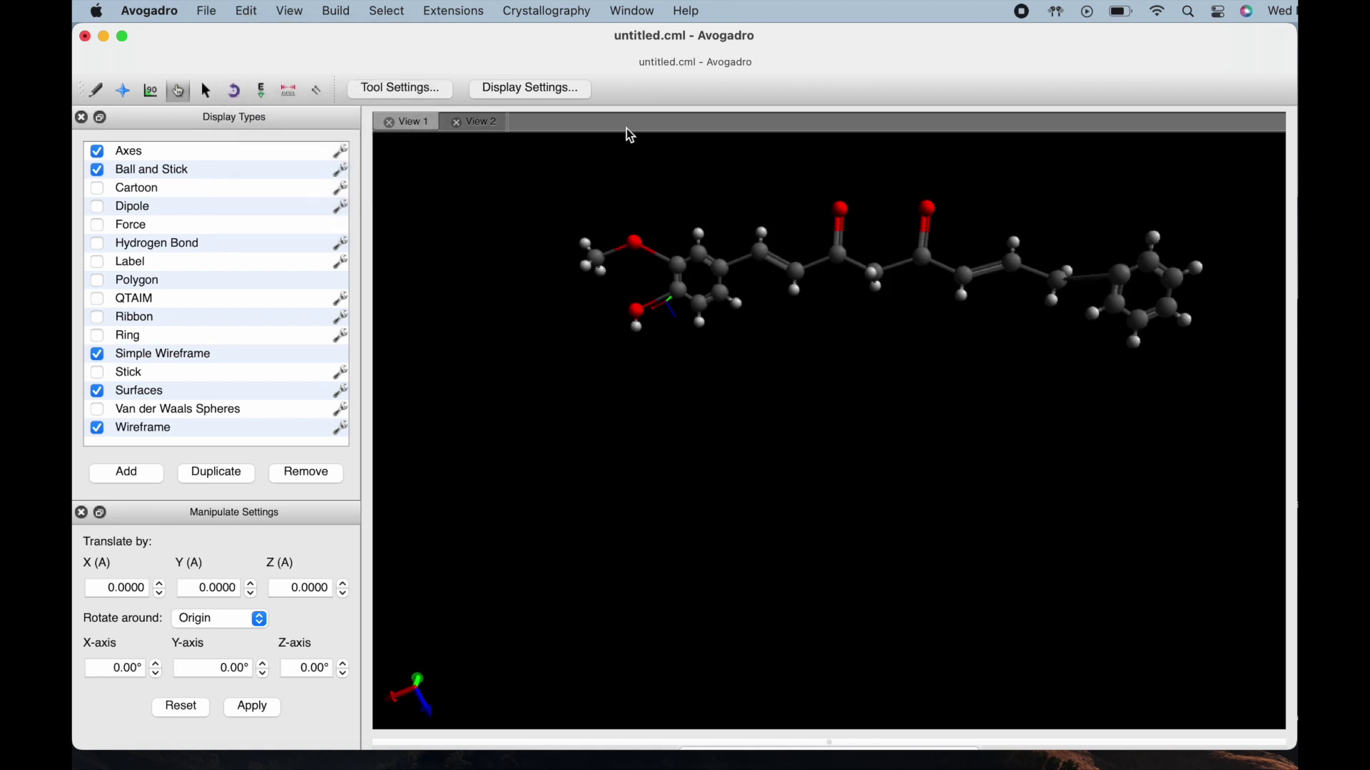
{"action": "right_click_drag", "start_coordinate": [627, 135], "coordinate": [362, 140]}
Select the right-hand ring, rotate it in place, then deselect it
{"action": "key", "text": "F12"}
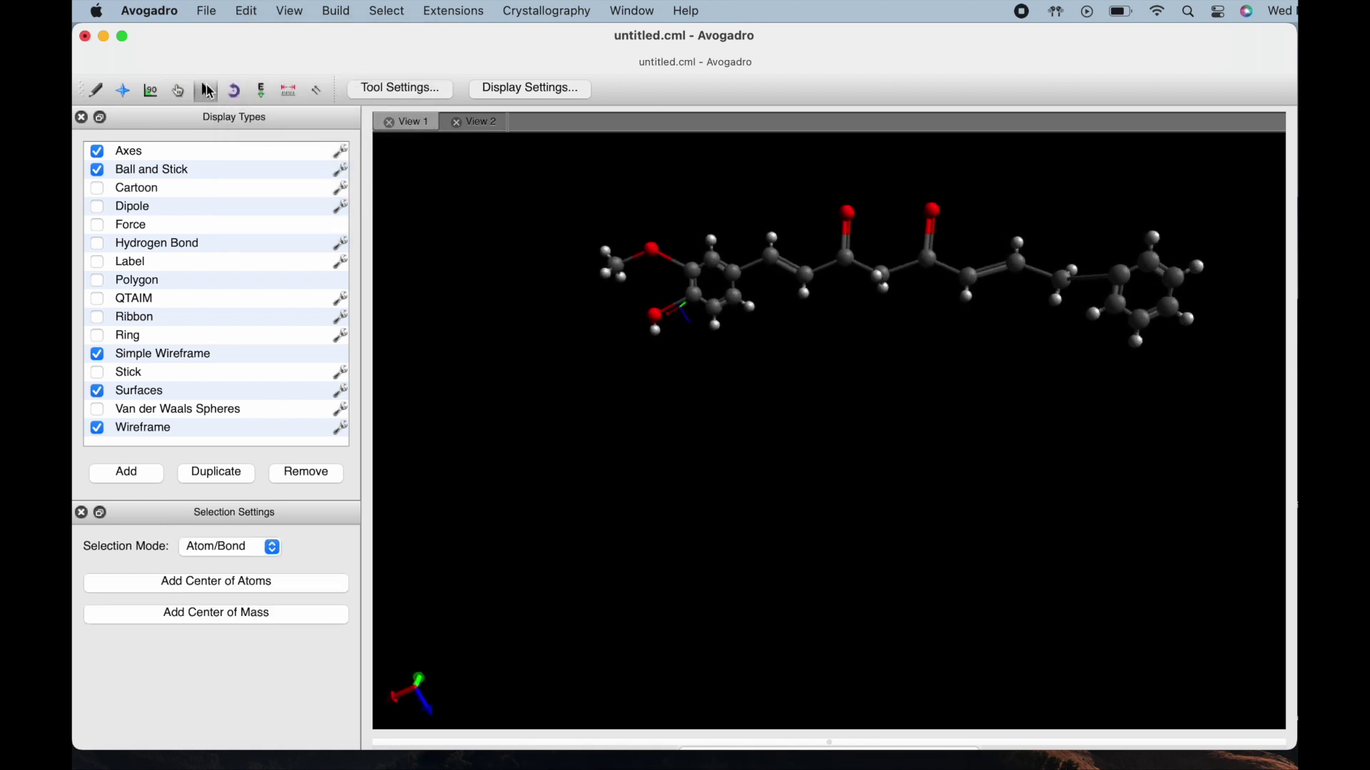
{"action": "left_click_drag", "start_coordinate": [1116, 211], "coordinate": [1236, 370]}
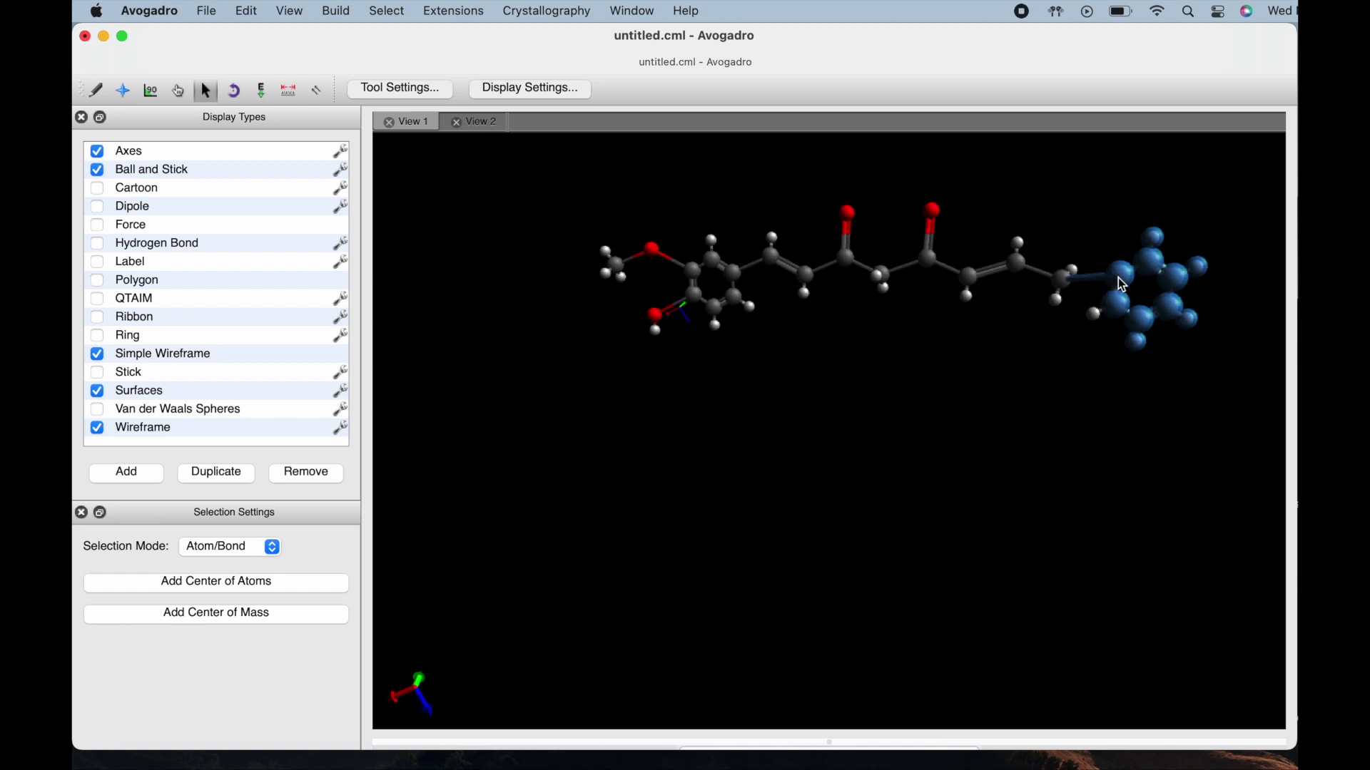
{"action": "right_click_drag", "start_coordinate": [1124, 289], "coordinate": [1127, 265]}
{"action": "left_click", "coordinate": [178, 91]}
{"action": "right_click_drag", "start_coordinate": [1104, 376], "coordinate": [1149, 315]}
{"action": "left_click", "coordinate": [206, 91]}
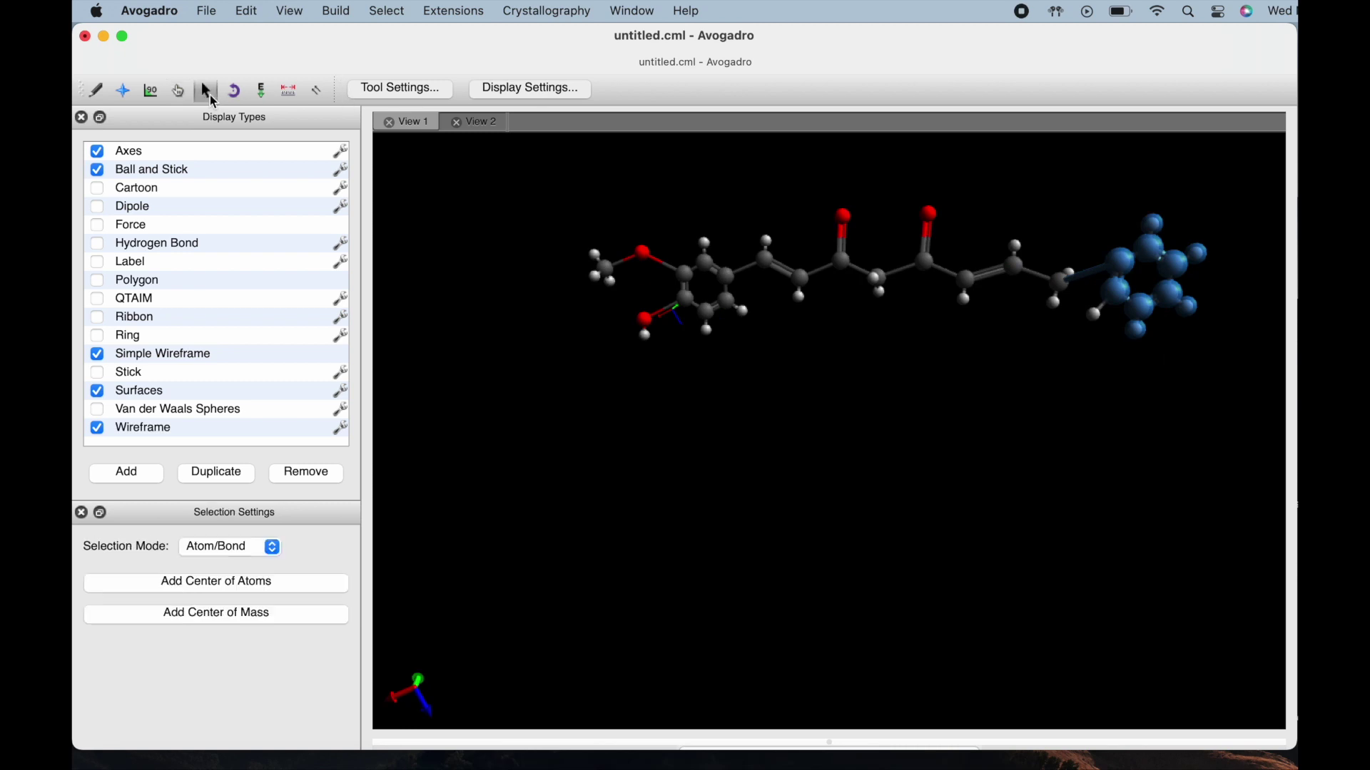
{"action": "left_click", "coordinate": [1002, 378]}
Reselect the right-end phenyl ring, shift it up and right, and clear the selection
{"action": "left_click", "coordinate": [178, 93]}
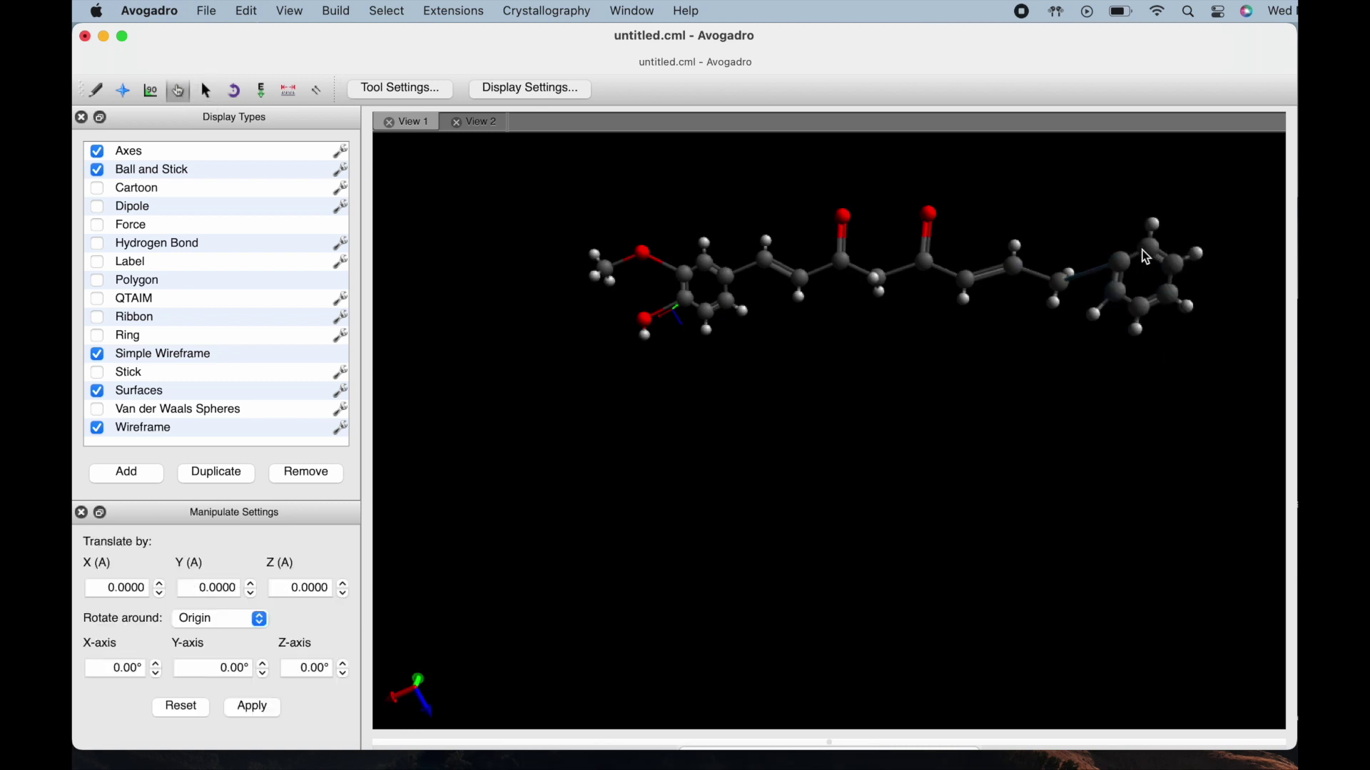
{"action": "right_click_drag", "start_coordinate": [1089, 223], "coordinate": [1126, 237]}
{"action": "key", "text": "ctrl+5"}
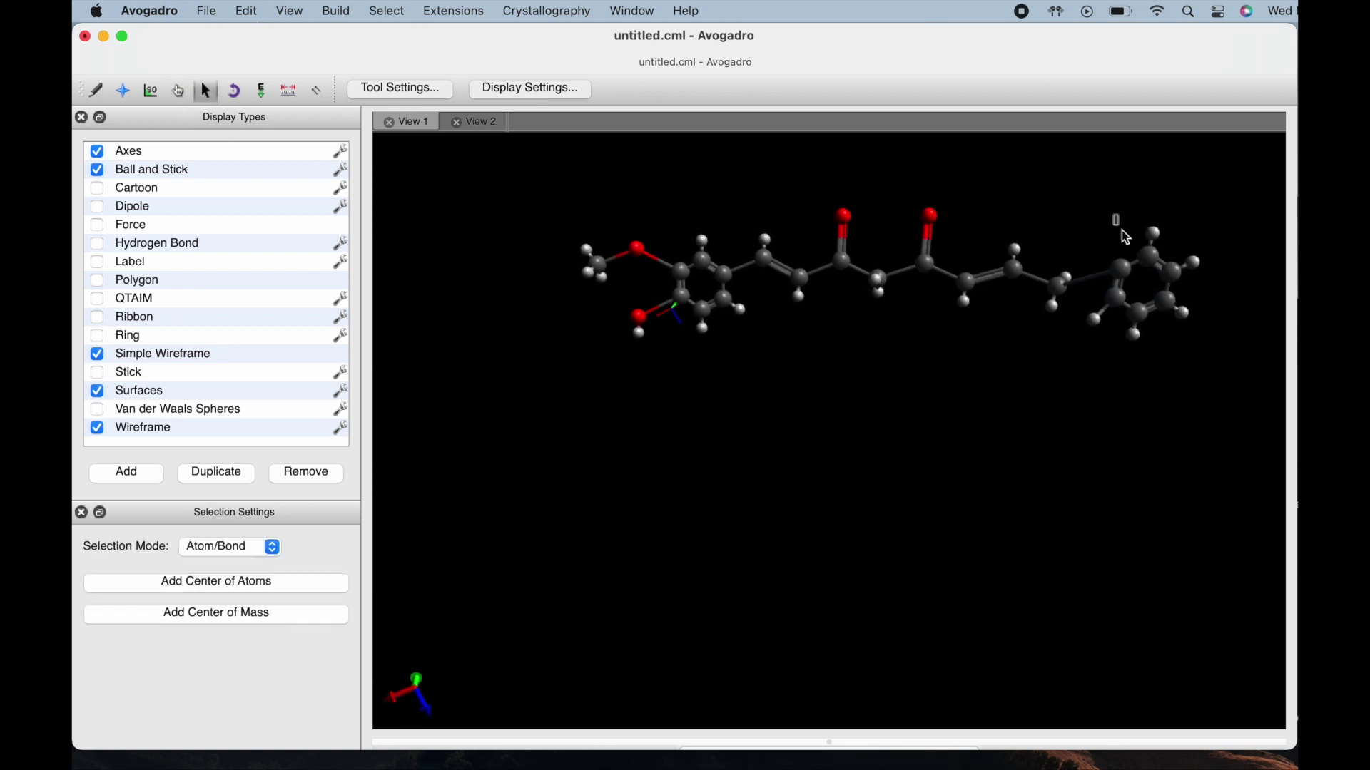
{"action": "left_click_drag", "start_coordinate": [1123, 233], "coordinate": [1180, 361]}
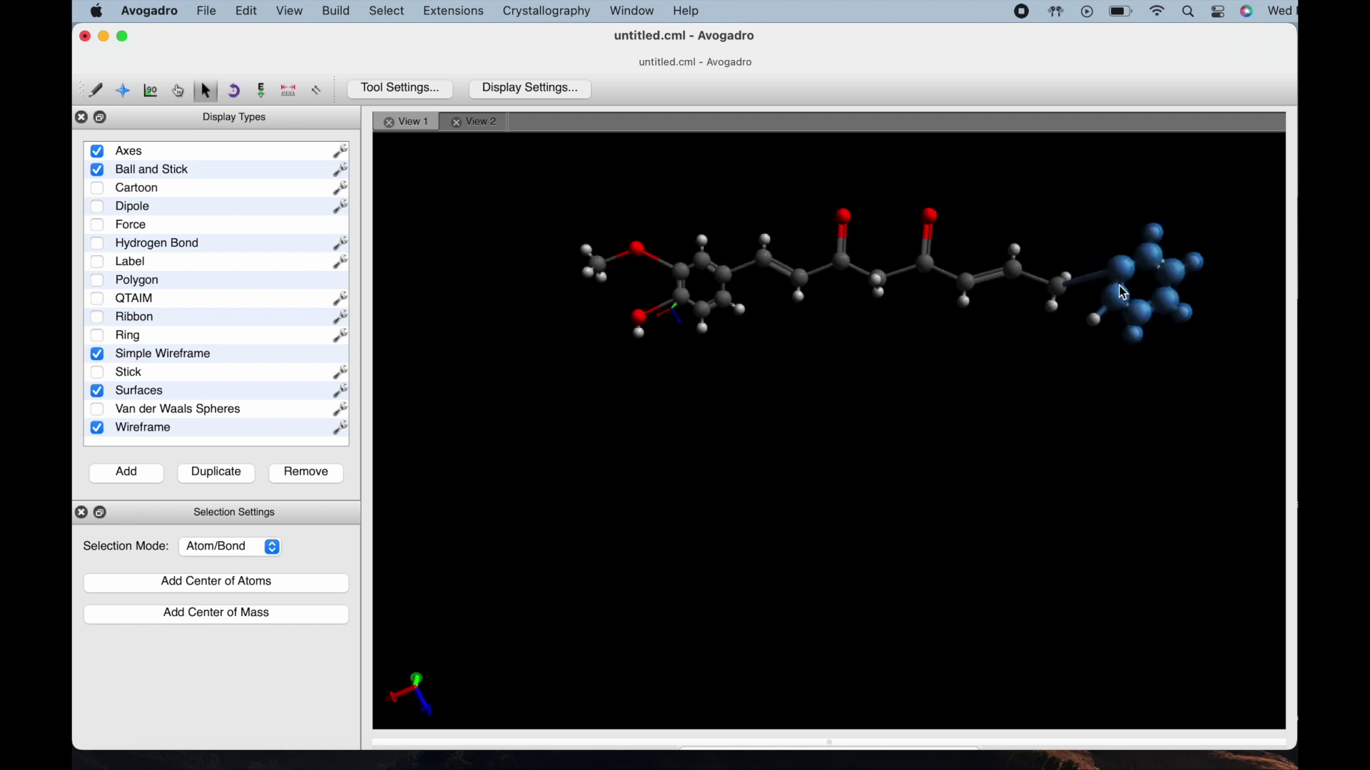
{"action": "right_click_drag", "start_coordinate": [1125, 292], "coordinate": [1119, 214]}
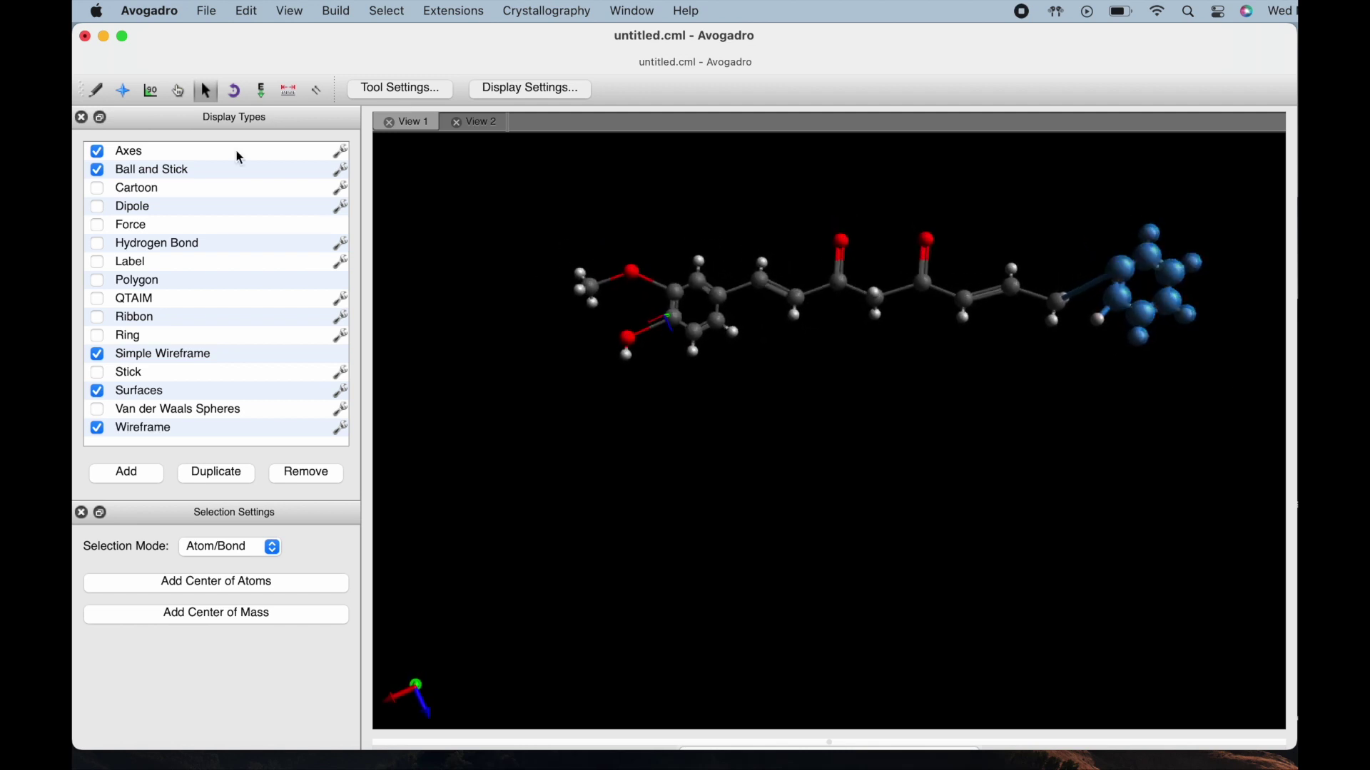
{"action": "key", "text": "ctrl+4"}
{"action": "mouse_move", "coordinate": [1131, 266]}
{"action": "left_mouse_down"}
{"action": "mouse_move", "coordinate": [1142, 274]}
{"action": "mouse_move", "coordinate": [1165, 253]}
{"action": "mouse_move", "coordinate": [1144, 273]}
{"action": "mouse_move", "coordinate": [1149, 254]}
{"action": "mouse_move", "coordinate": [1150, 275]}
{"action": "left_mouse_up"}
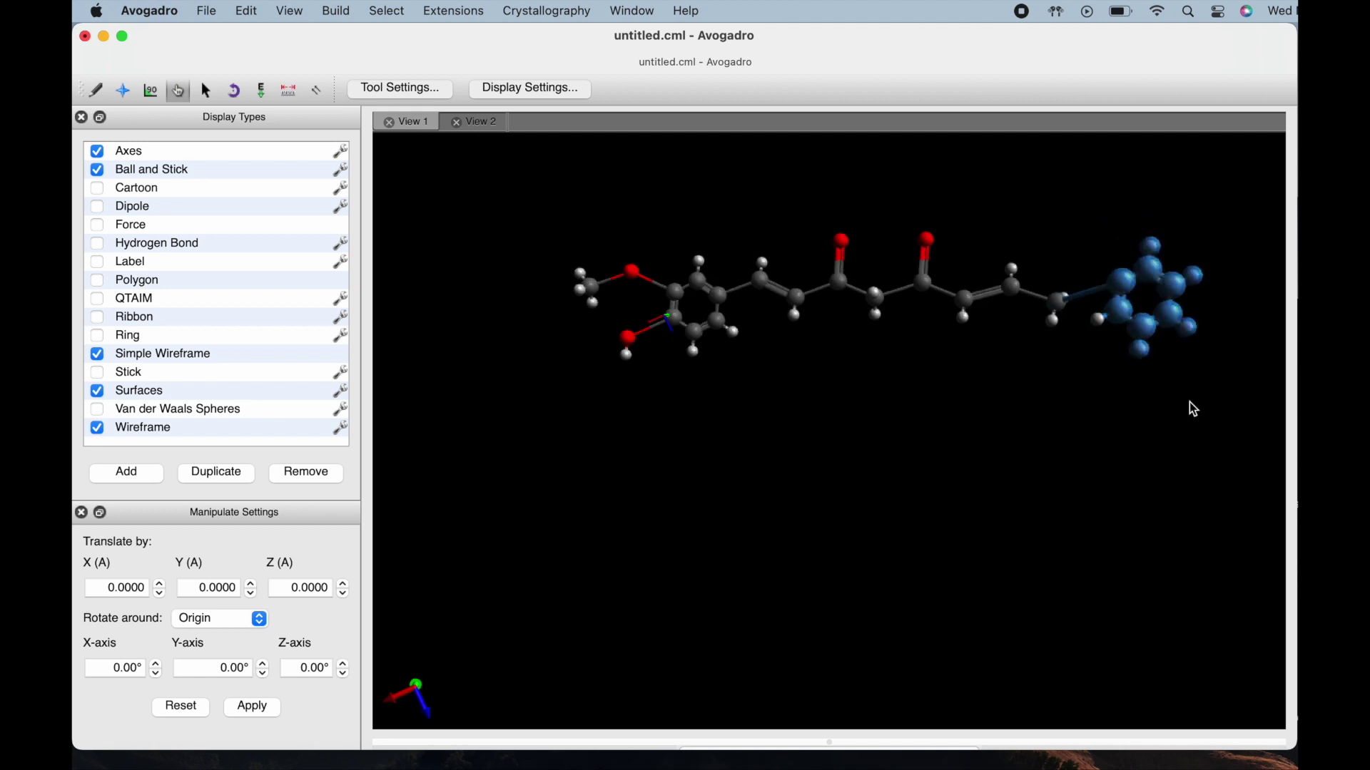
{"action": "key", "text": "ctrl+5"}
{"action": "left_click", "coordinate": [953, 377]}
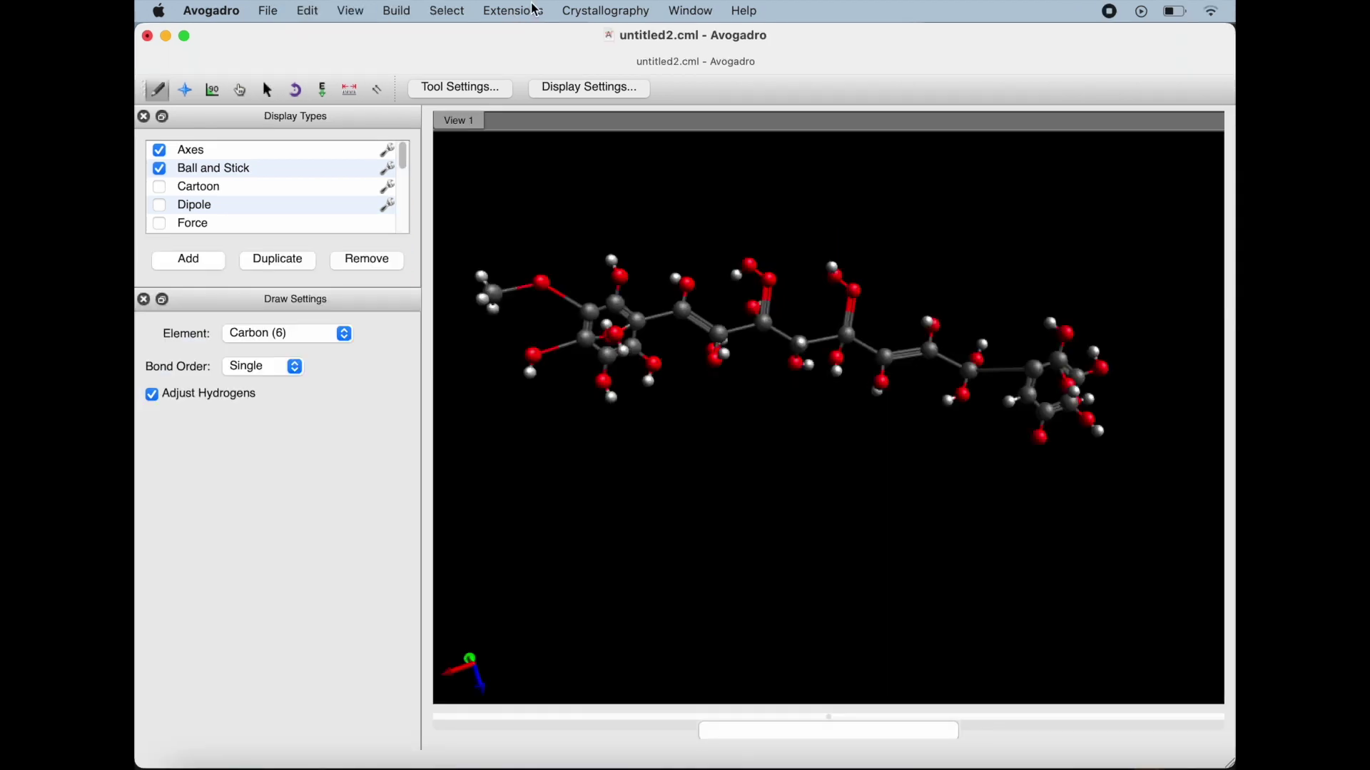
In Create Surfaces, request an Electrostatic Potential surface coloured by potential; dismiss the unsupported error
{"action": "left_click", "coordinate": [535, 10]}
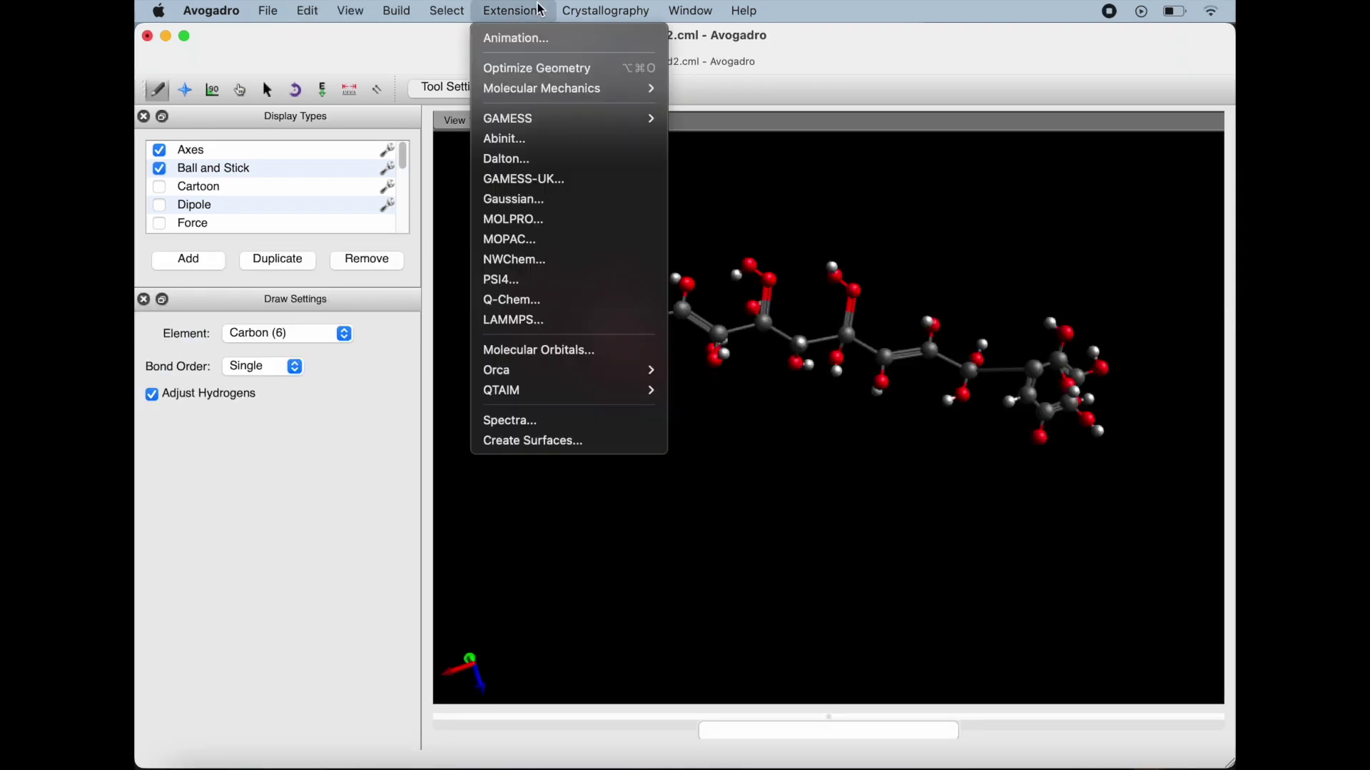
{"action": "left_click", "coordinate": [575, 442]}
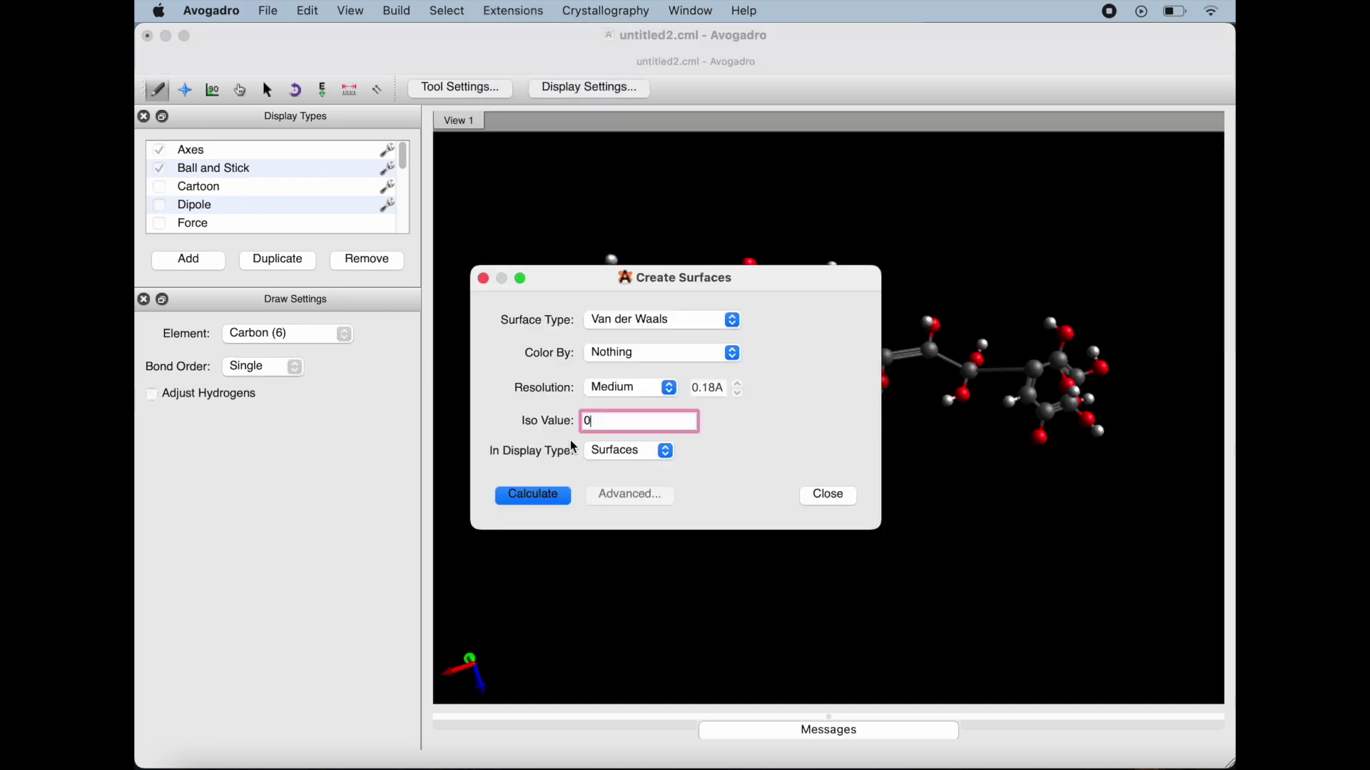
{"action": "left_click", "coordinate": [652, 321]}
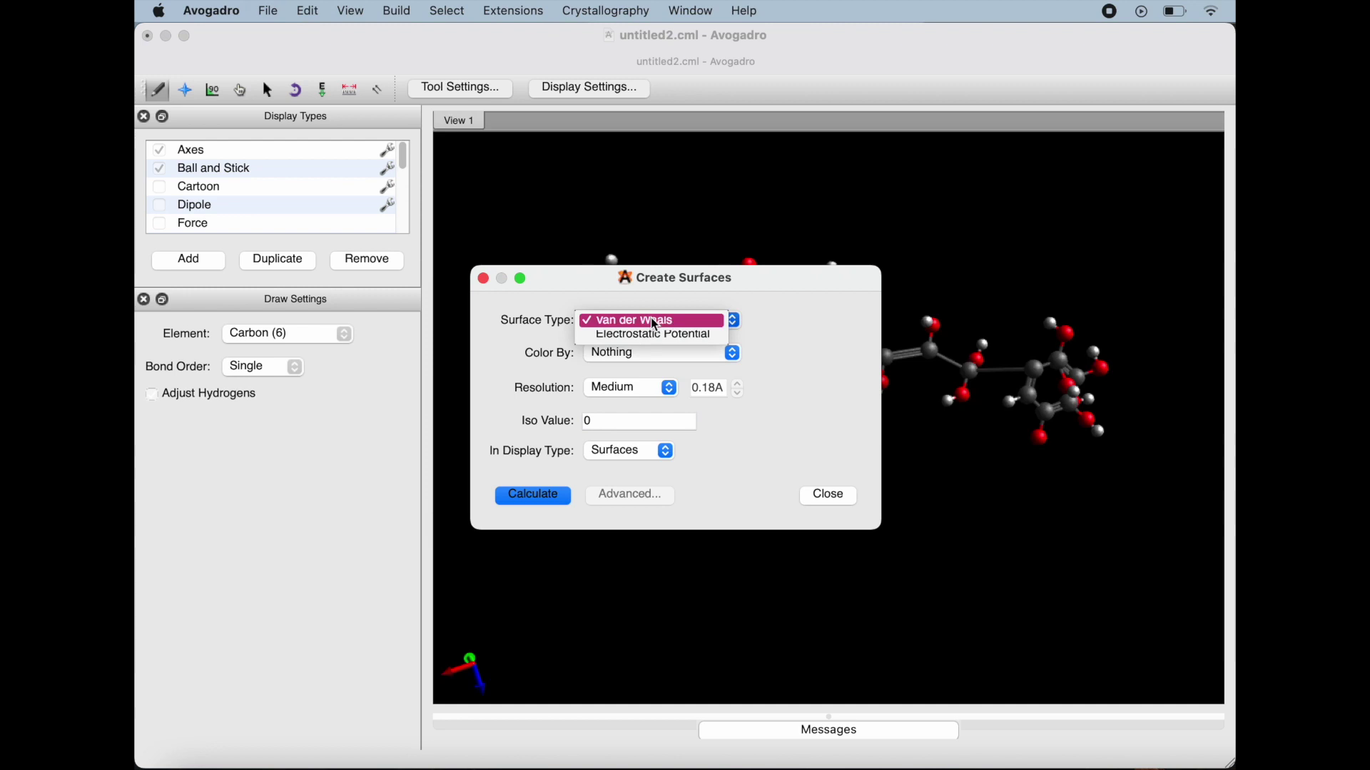
{"action": "left_click", "coordinate": [656, 335]}
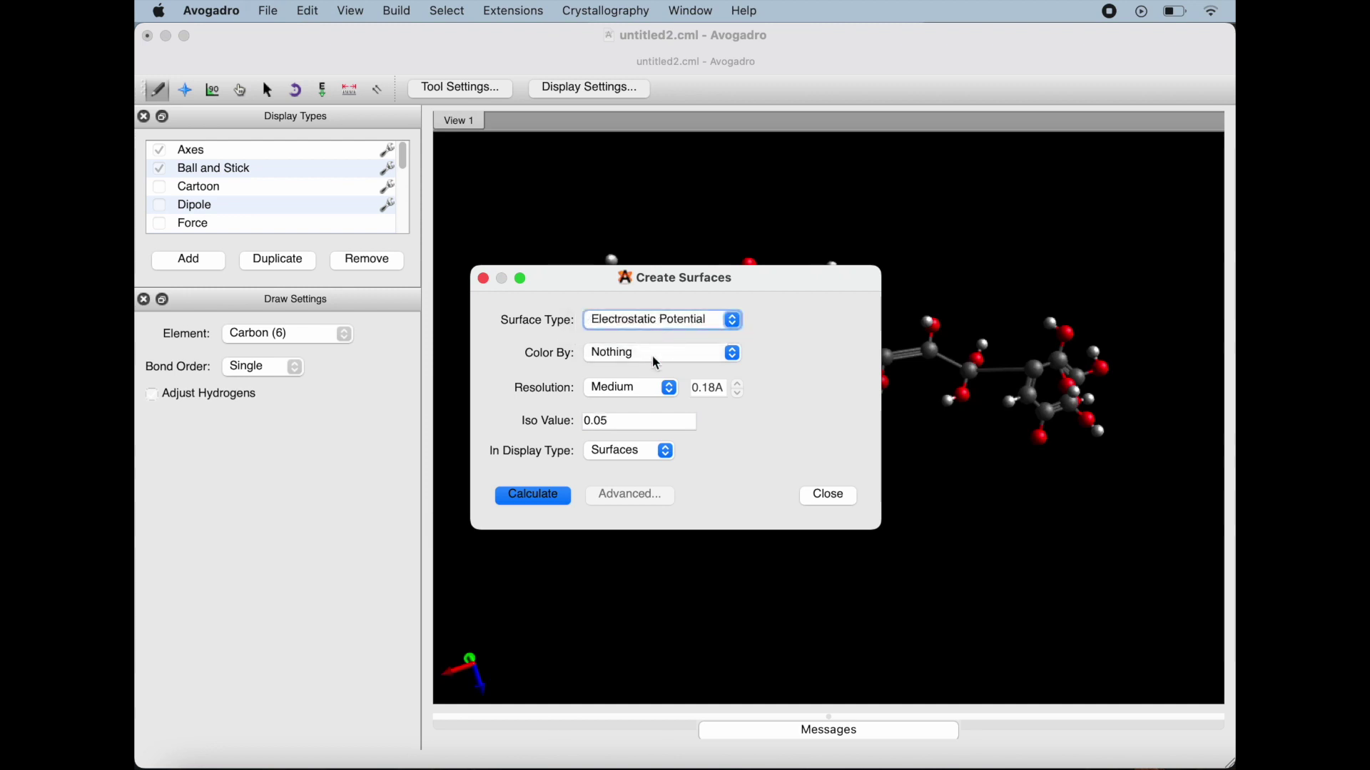
{"action": "left_click", "coordinate": [656, 361]}
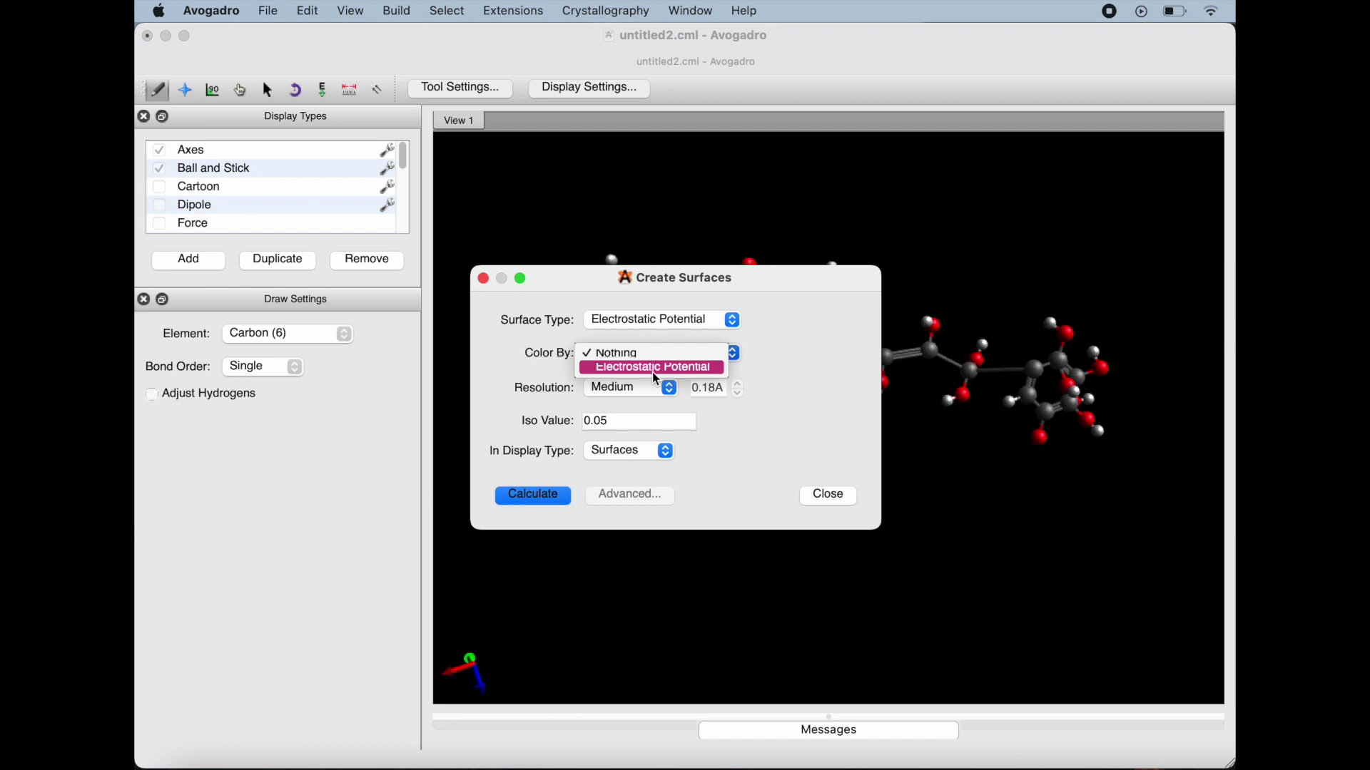
{"action": "left_click", "coordinate": [654, 371]}
{"action": "left_click", "coordinate": [651, 420]}
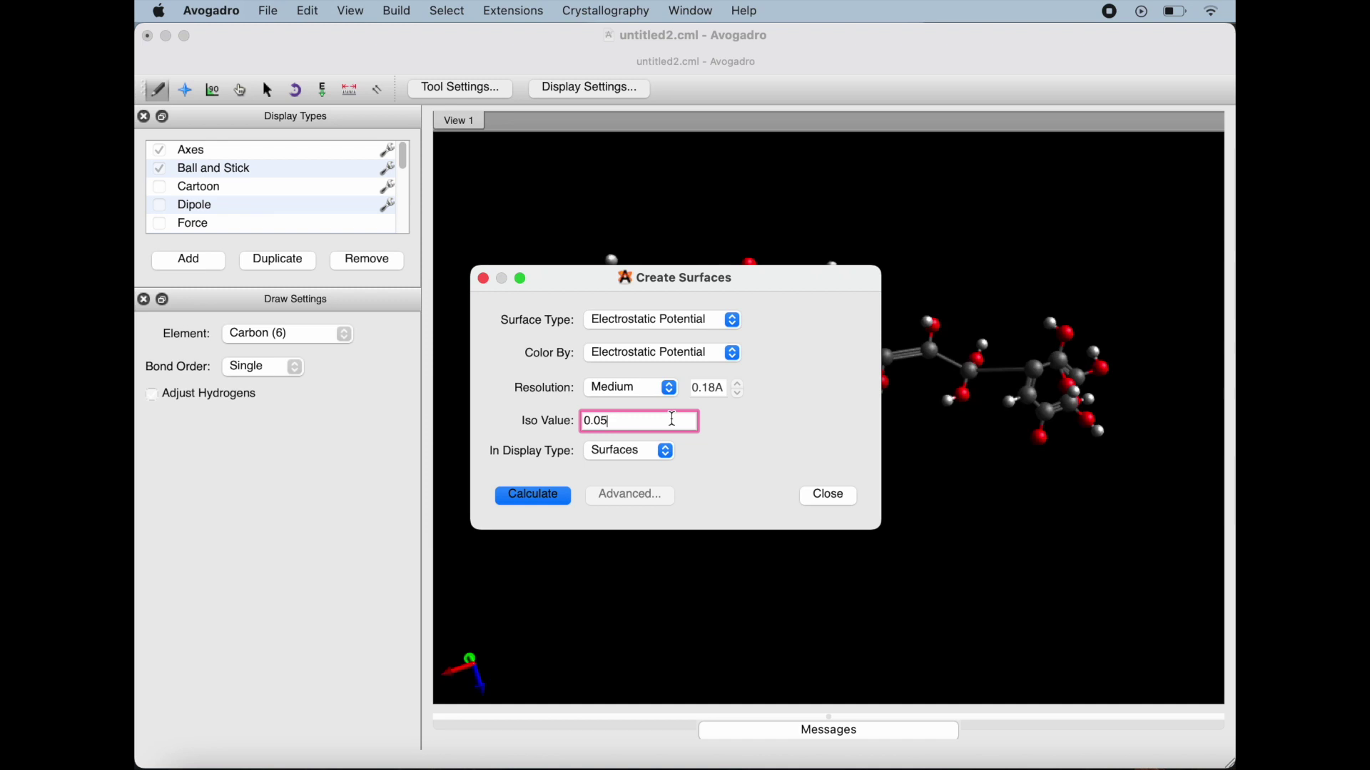
{"action": "left_click", "coordinate": [549, 510]}
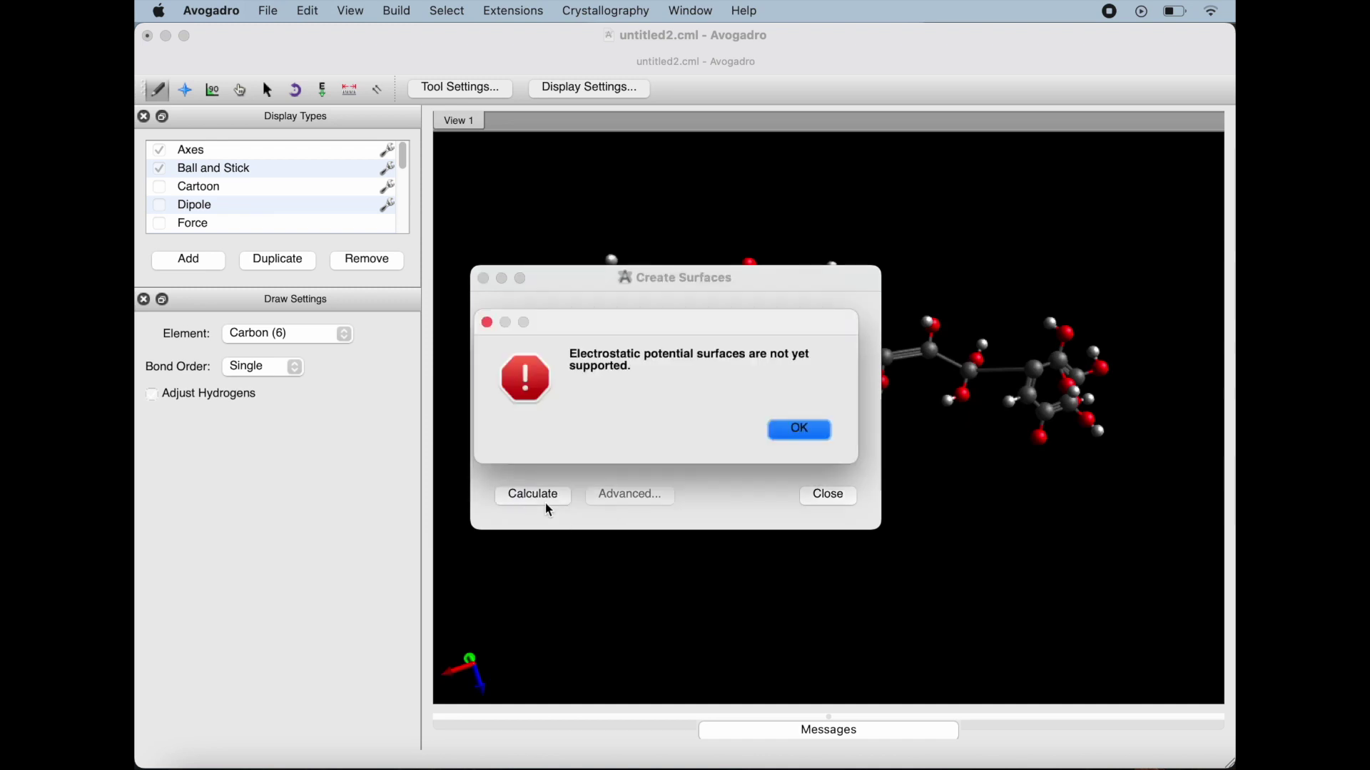
{"action": "left_click", "coordinate": [799, 429]}
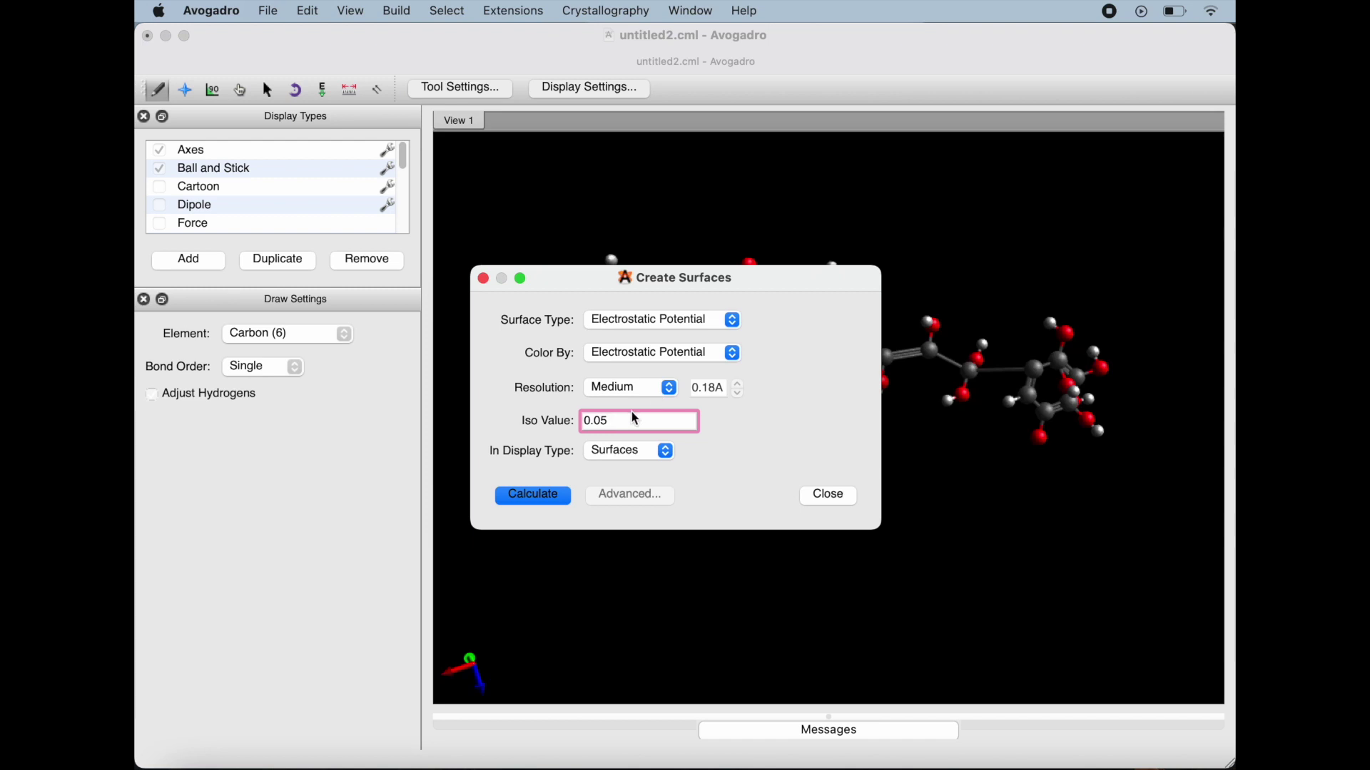
Retry with iso value 0.5, Surfaces display and colouring Nothing, dismissing each unsupported error
{"action": "key", "text": "BackSpace"}
{"action": "key", "text": "BackSpace"}
{"action": "left_click", "coordinate": [554, 498]}
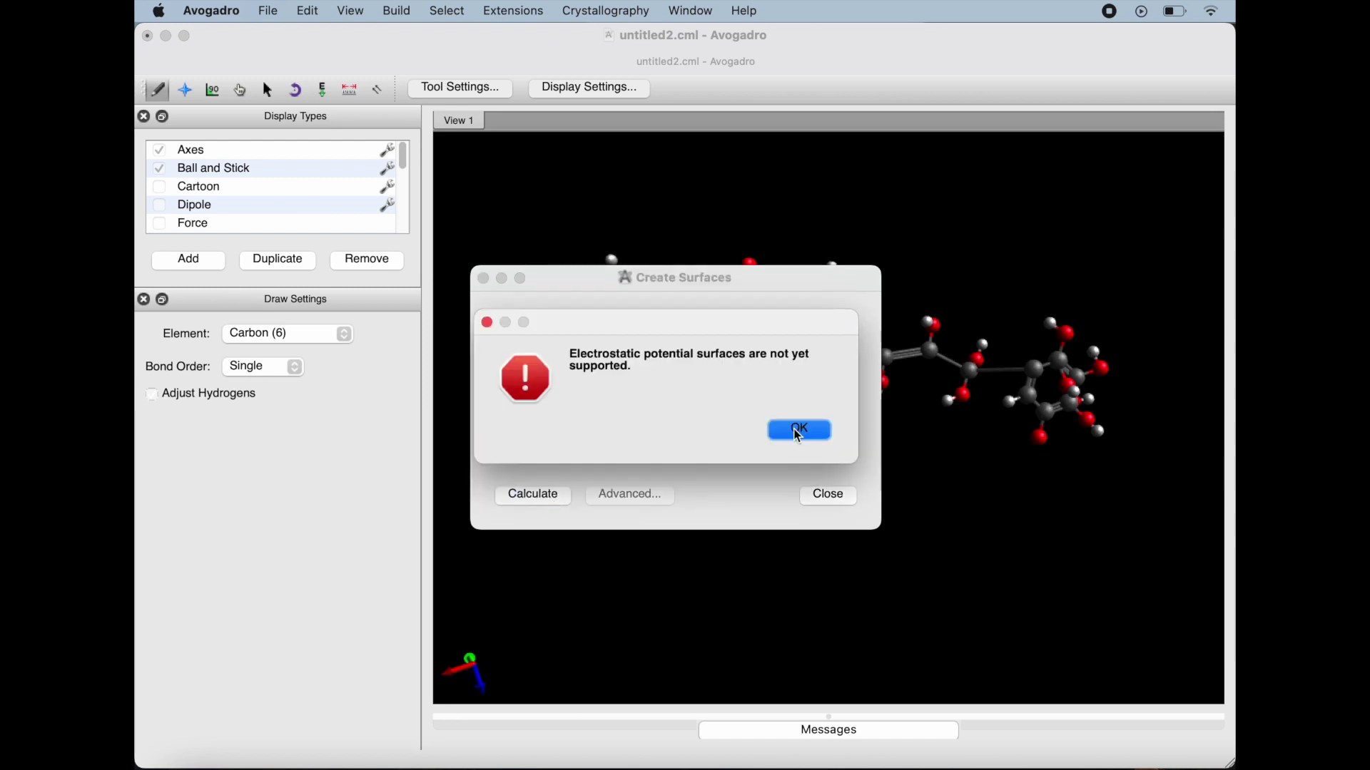
{"action": "left_click", "coordinate": [798, 431]}
{"action": "left_click", "coordinate": [622, 460]}
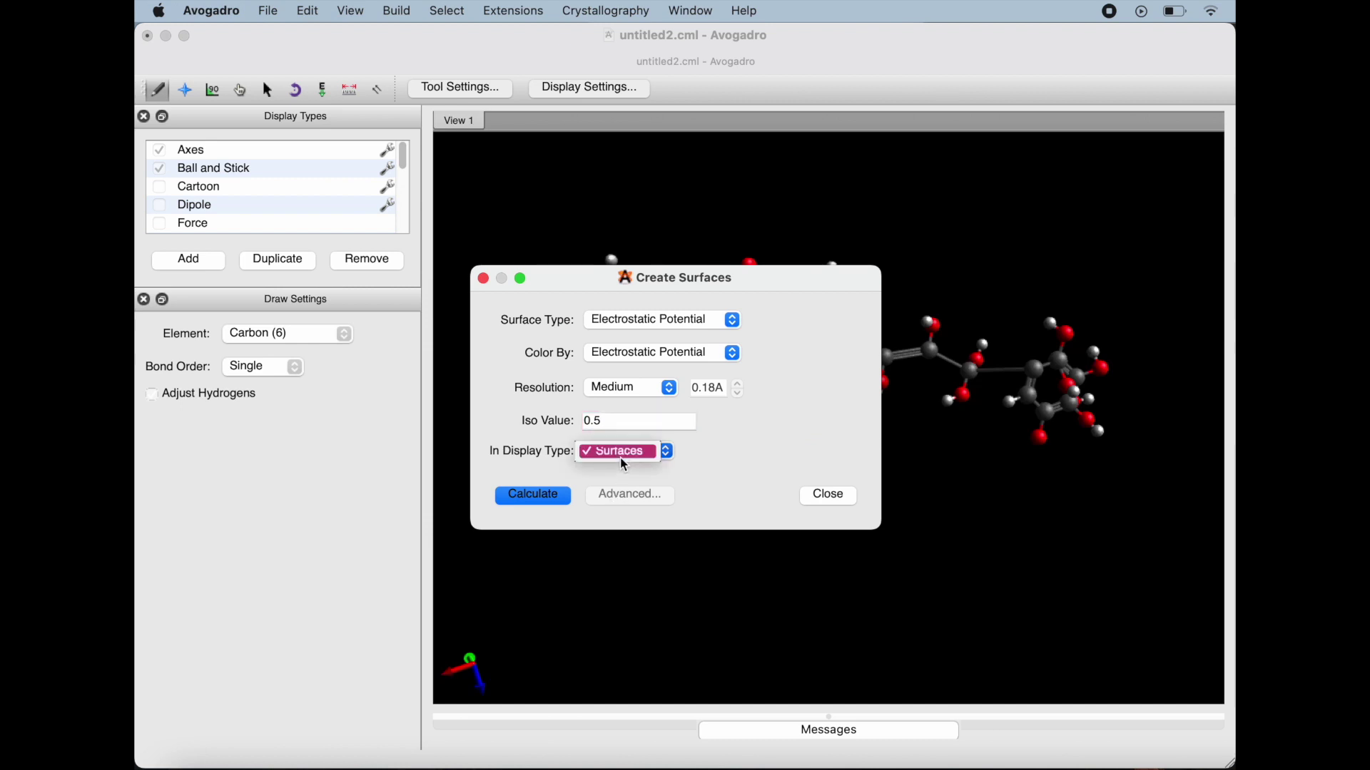
{"action": "left_click", "coordinate": [651, 363]}
{"action": "left_click", "coordinate": [651, 353]}
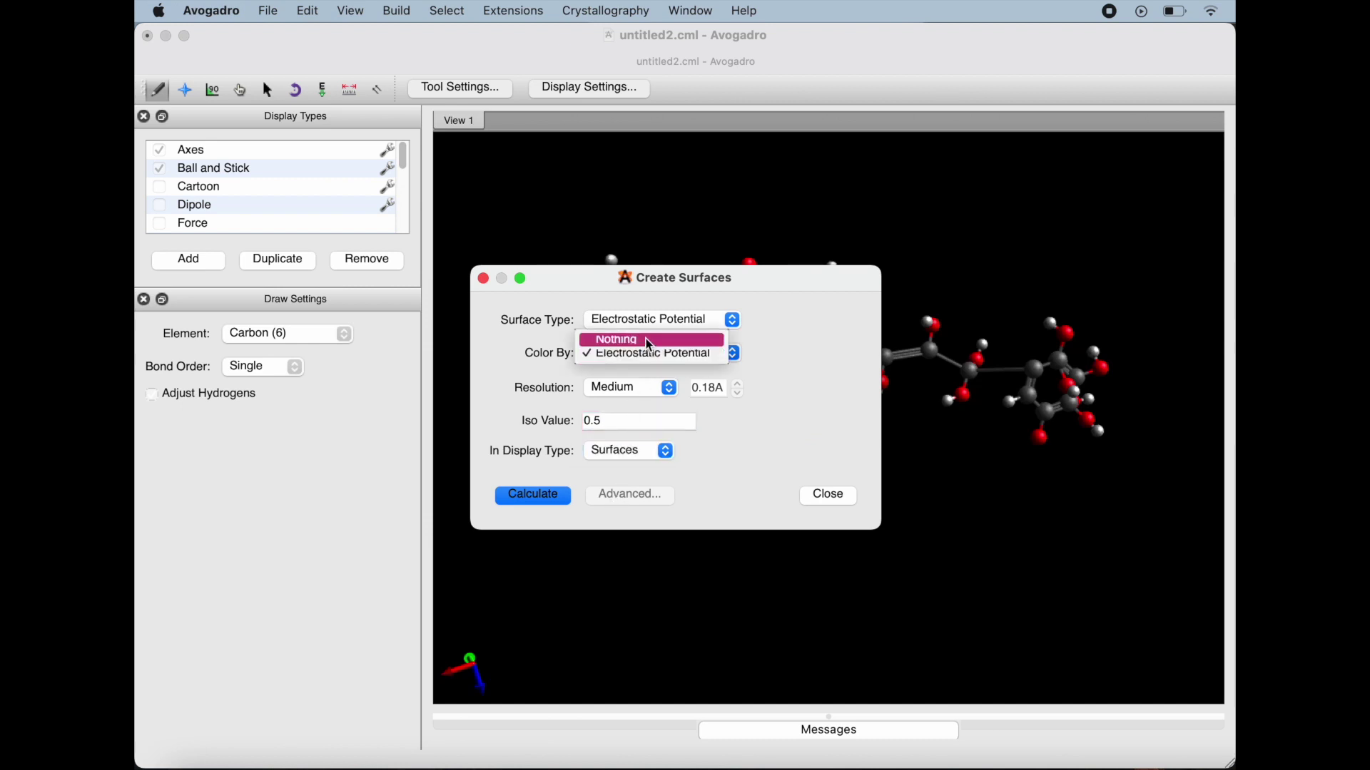
{"action": "left_click", "coordinate": [650, 341]}
{"action": "left_click", "coordinate": [534, 501]}
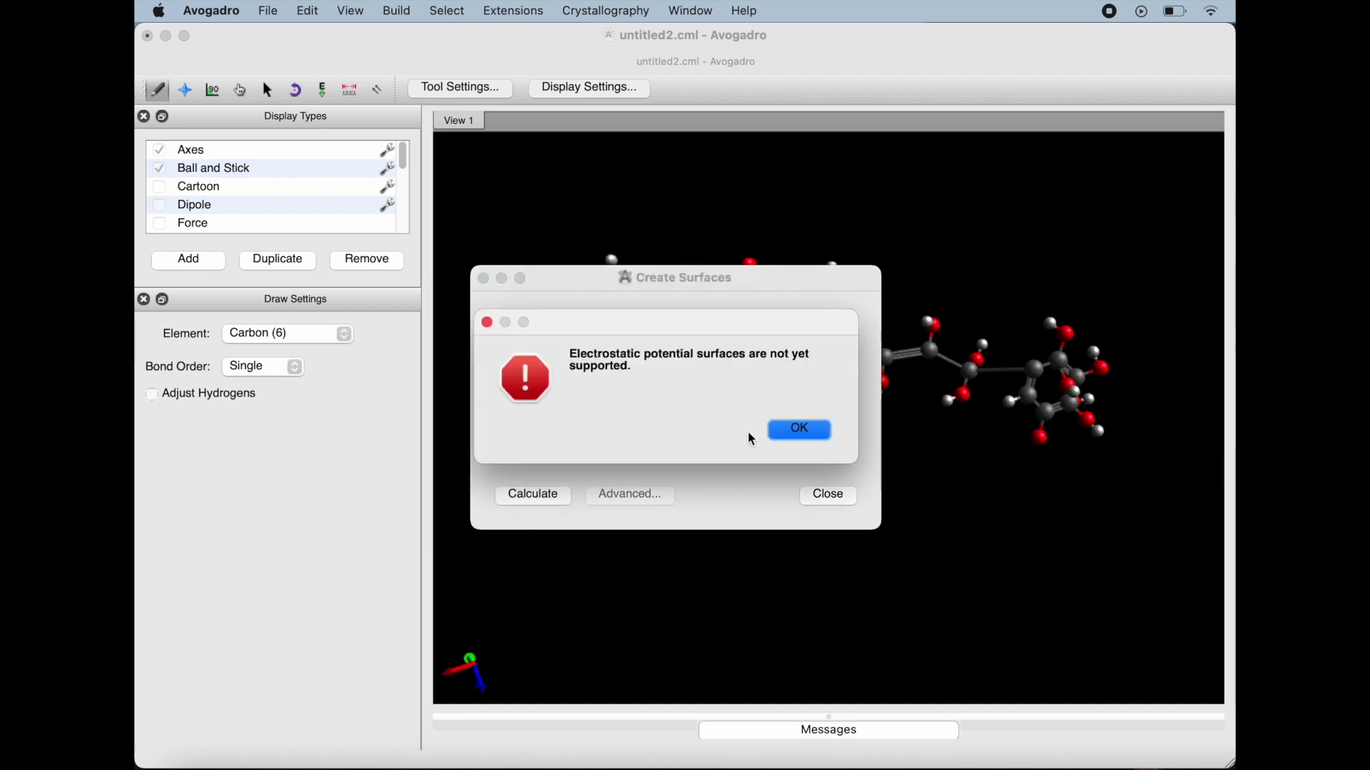
{"action": "left_click", "coordinate": [794, 433]}
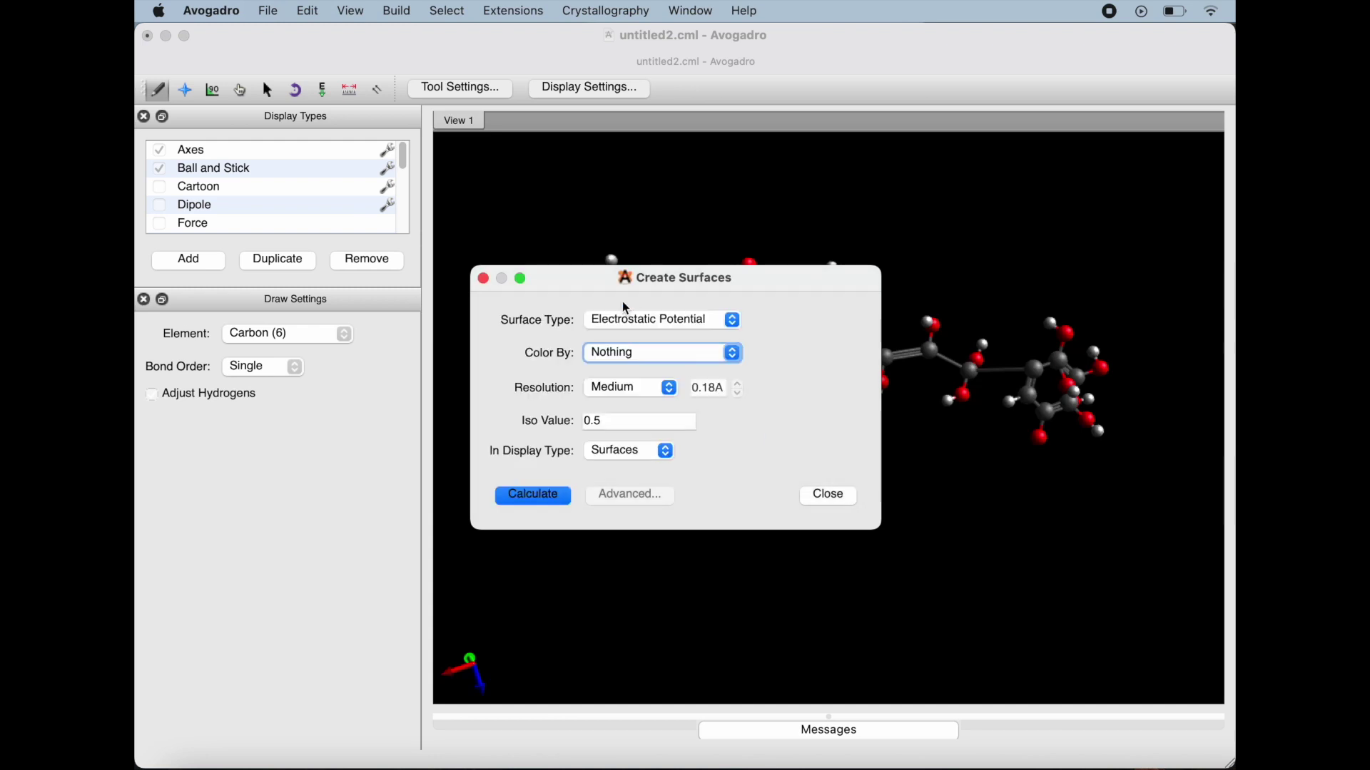
Set Surface Type to Van der Waals and Color By to Electrostatic Potential, calculate, then close
{"action": "left_click", "coordinate": [653, 319]}
{"action": "left_click", "coordinate": [659, 316]}
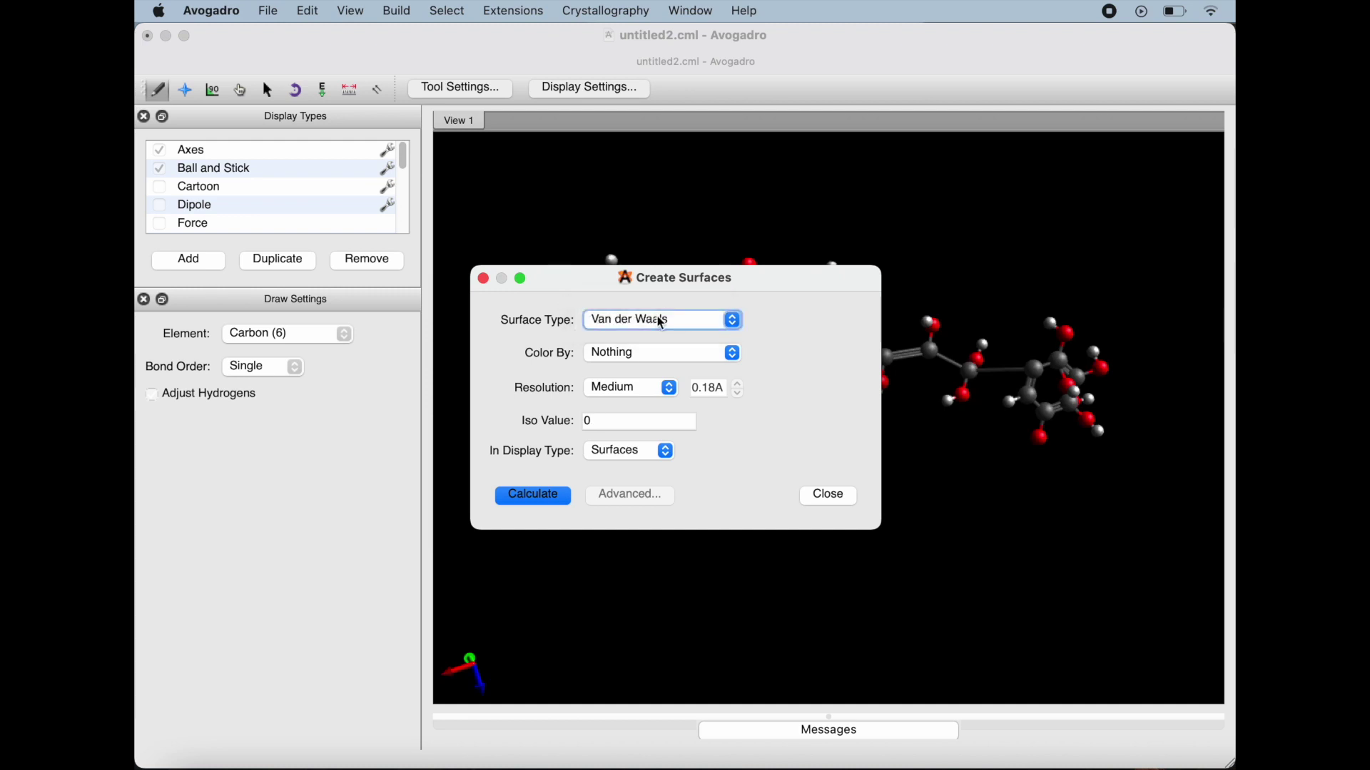
{"action": "left_click", "coordinate": [654, 353]}
{"action": "left_click", "coordinate": [655, 354]}
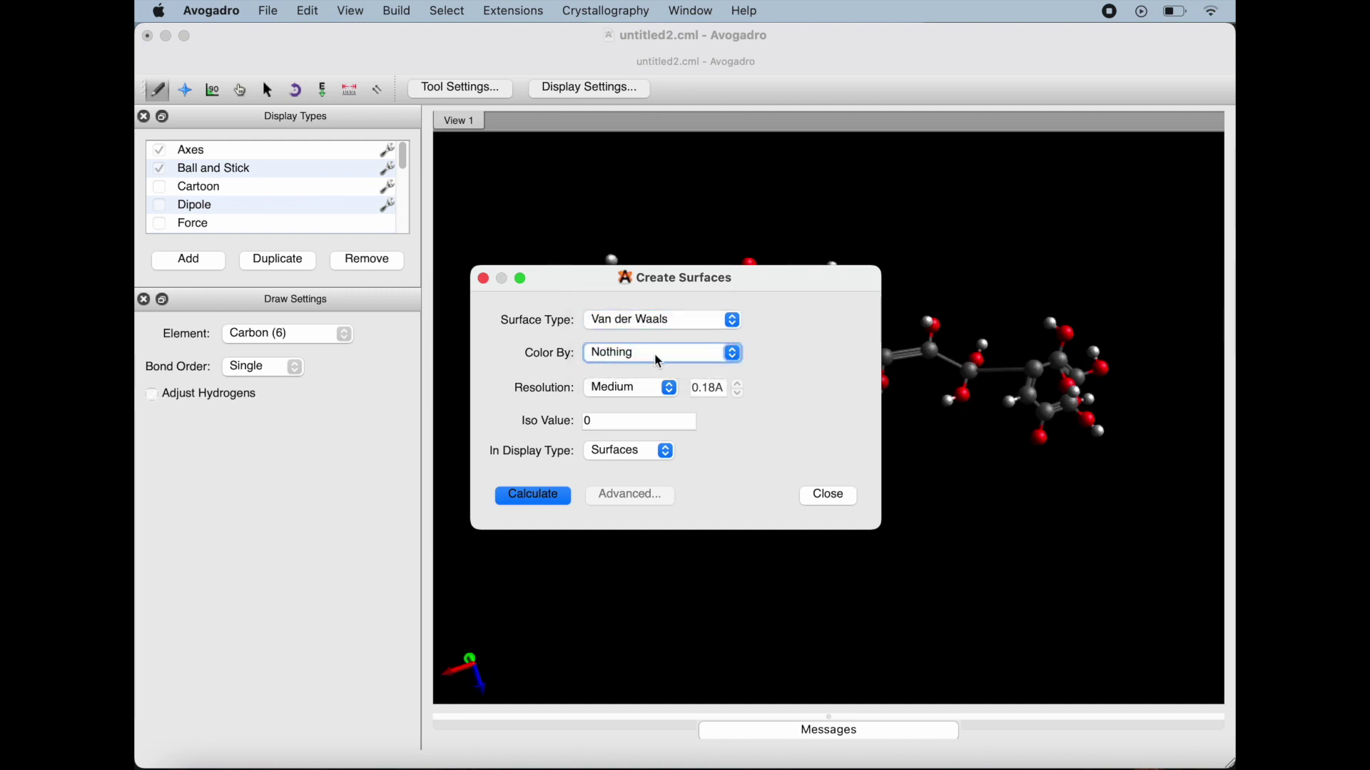
{"action": "left_click", "coordinate": [653, 354]}
{"action": "left_click", "coordinate": [652, 368]}
{"action": "left_click", "coordinate": [526, 501]}
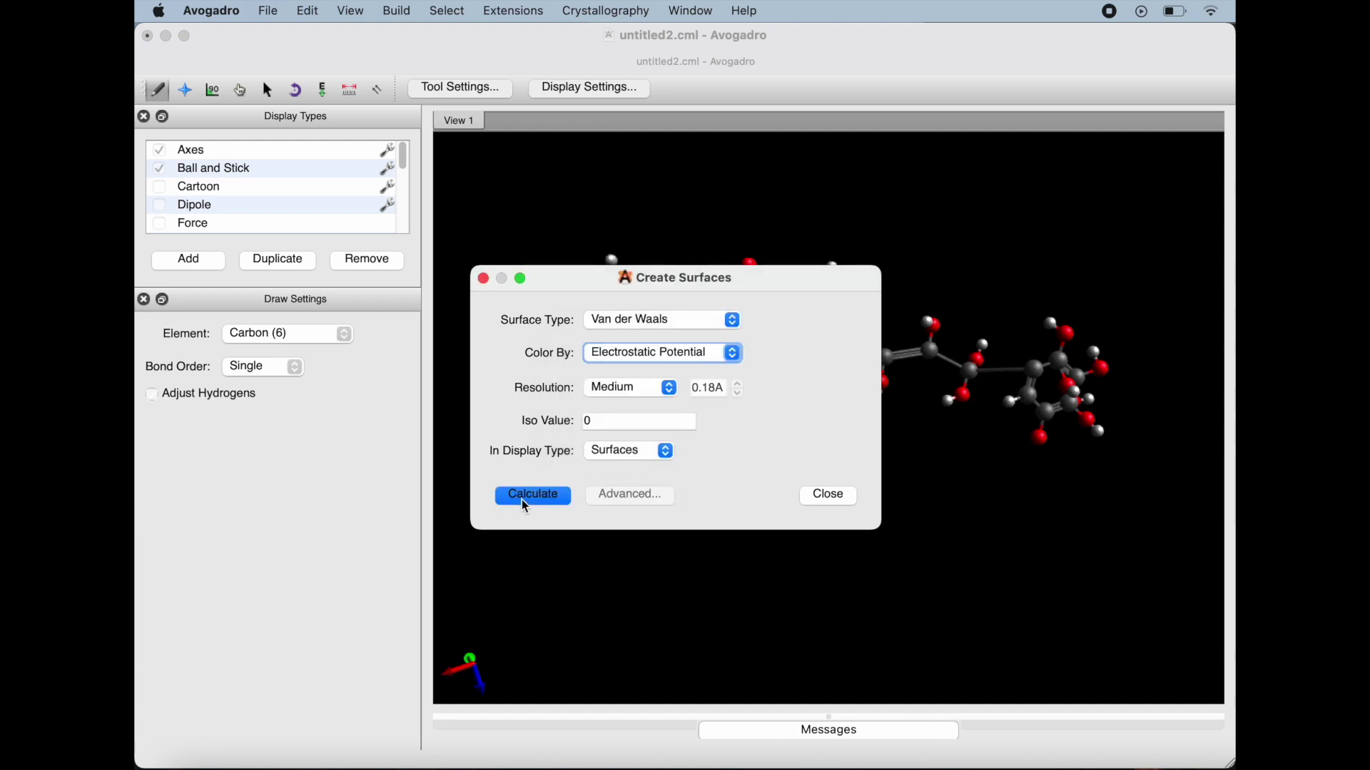
{"action": "left_click", "coordinate": [836, 497]}
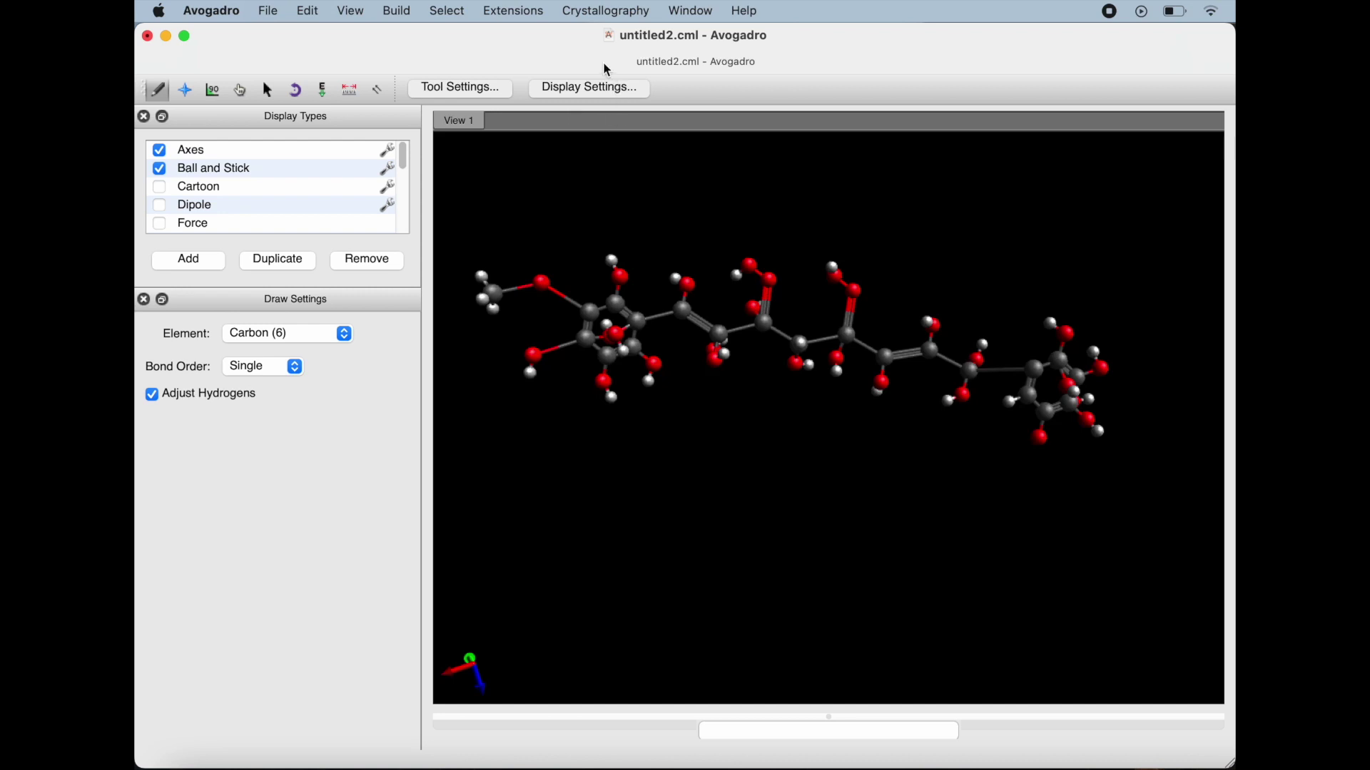
Reopen Extensions > Create Surfaces, keep Van der Waals with Electrostatic Potential, and close it
{"action": "left_click", "coordinate": [542, 20]}
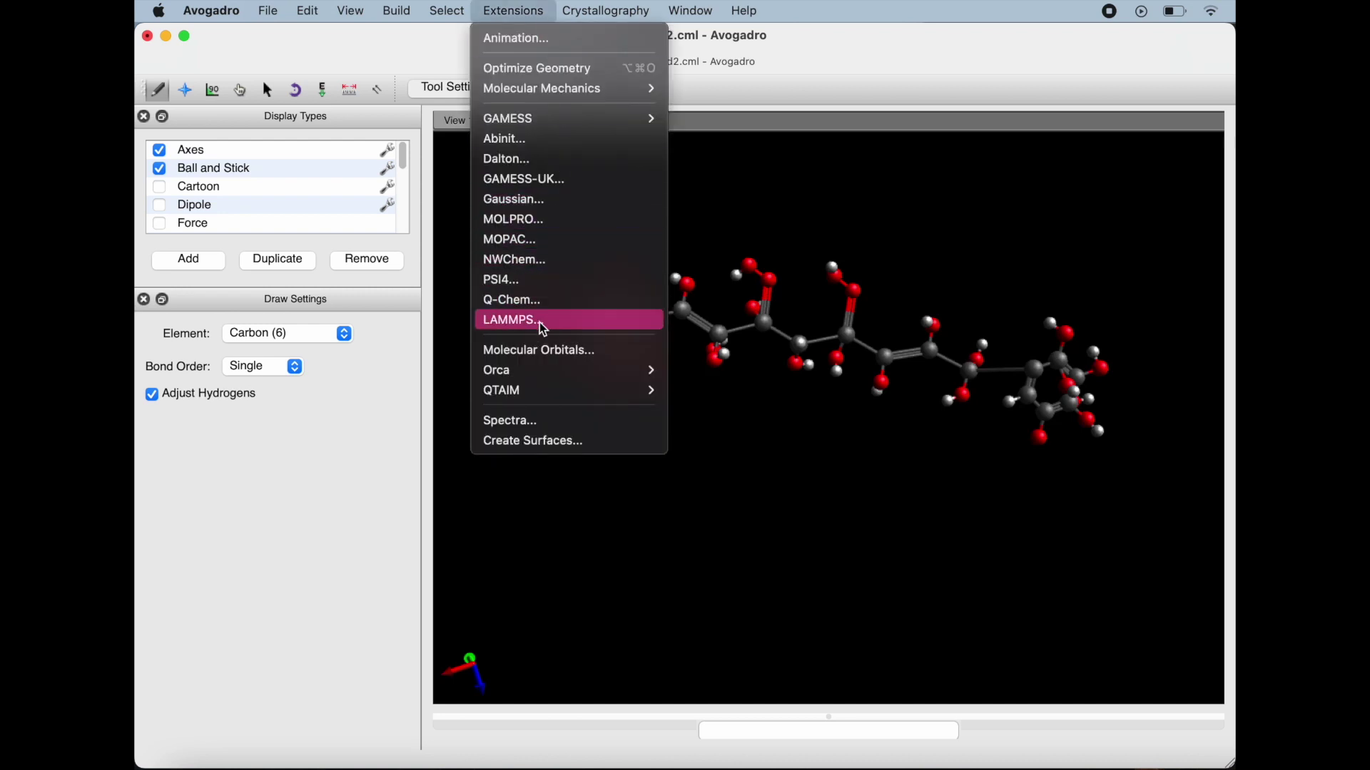
{"action": "left_click", "coordinate": [542, 443]}
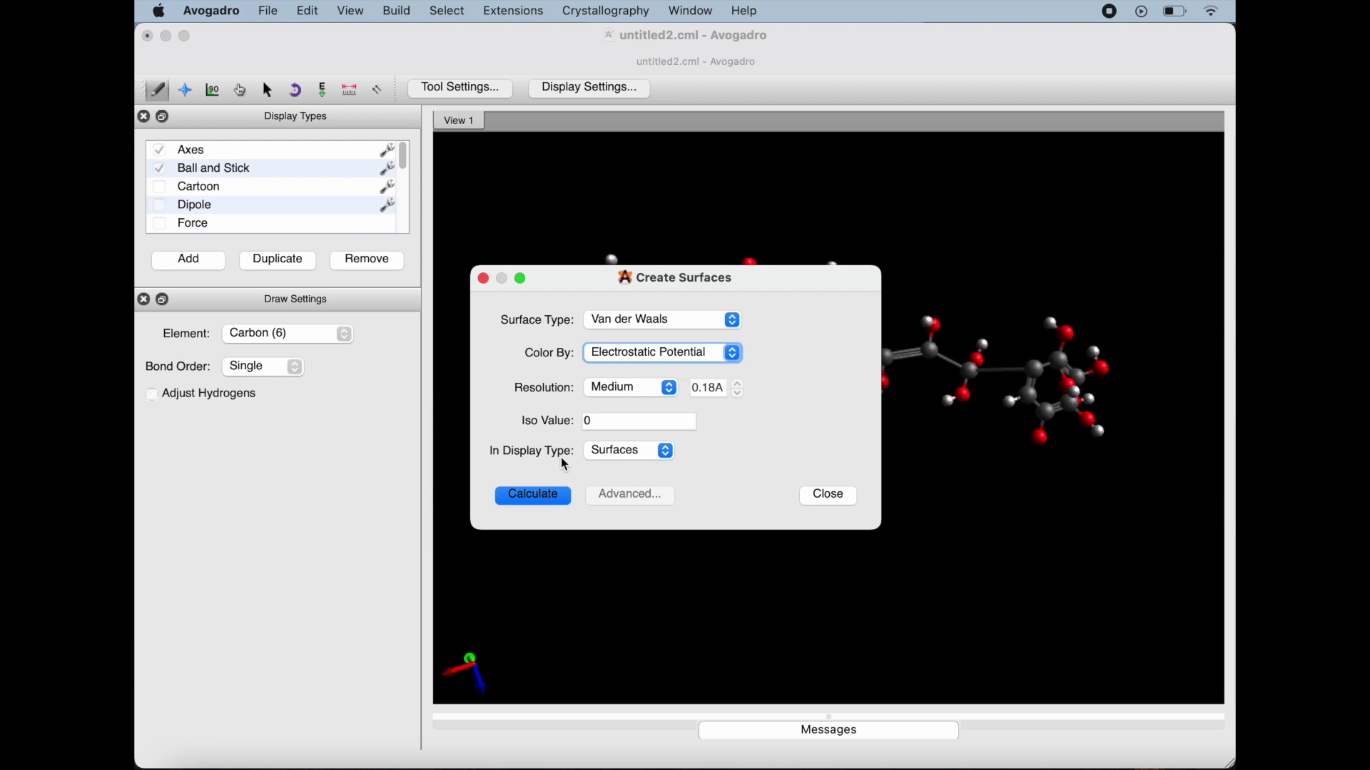
{"action": "left_click", "coordinate": [826, 497]}
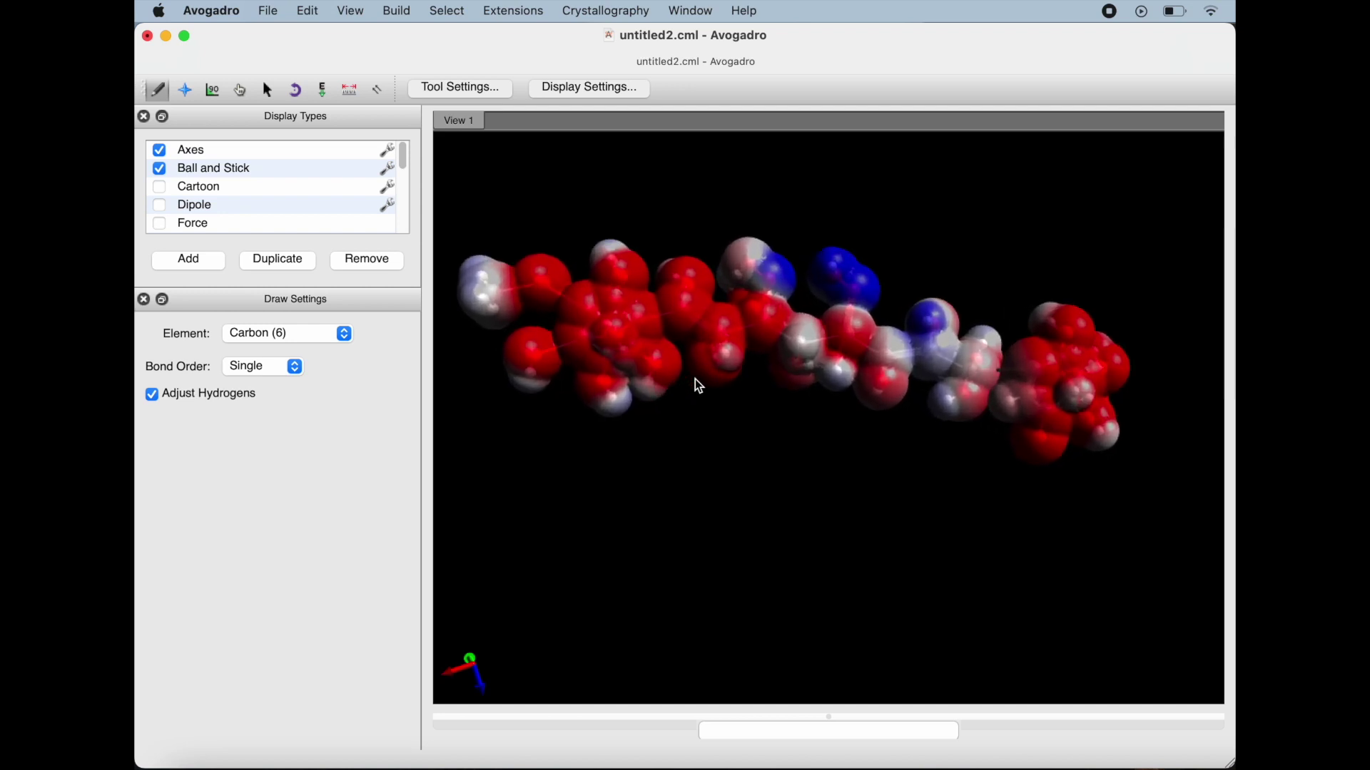
{"action": "mouse_move", "coordinate": [725, 358]}
{"action": "left_mouse_down"}
{"action": "mouse_move", "coordinate": [763, 361]}
{"action": "mouse_move", "coordinate": [762, 343]}
{"action": "mouse_move", "coordinate": [720, 361]}
{"action": "left_mouse_up"}
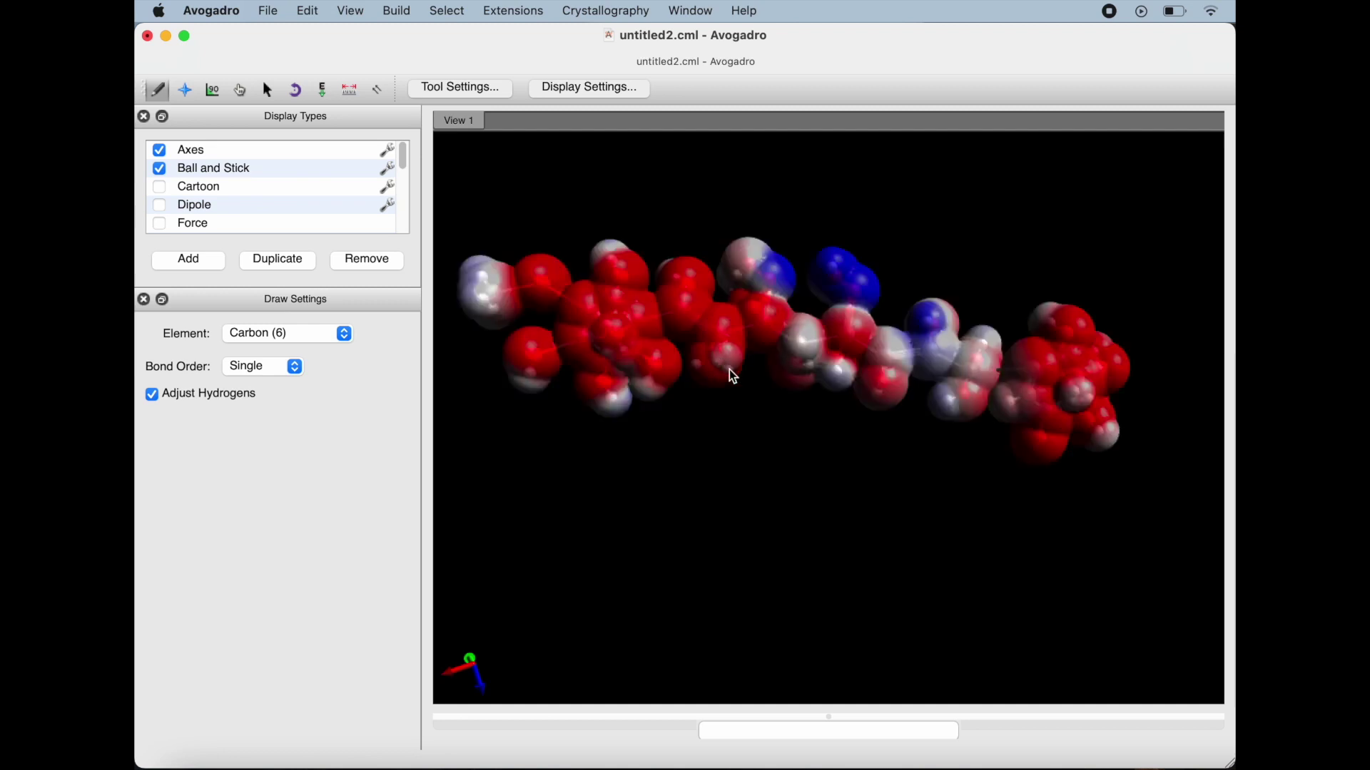
{"action": "left_click", "coordinate": [737, 316]}
{"action": "right_click", "coordinate": [736, 302]}
{"action": "left_click", "coordinate": [540, 96]}
{"action": "left_click", "coordinate": [540, 98]}
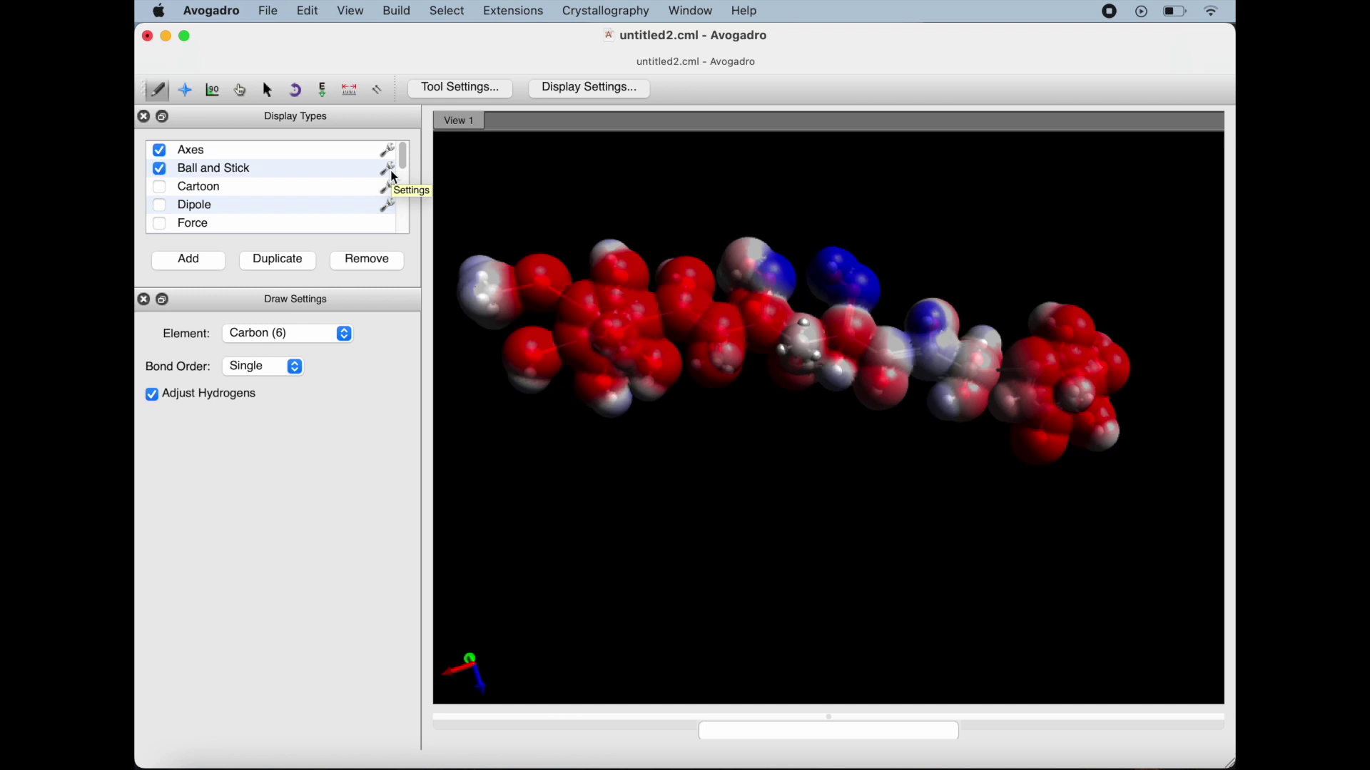
In the Surfaces display settings, set the positive potential colour to blue
{"action": "scroll", "coordinate": [281, 183], "scroll_direction": "down", "scroll_amount": 5}
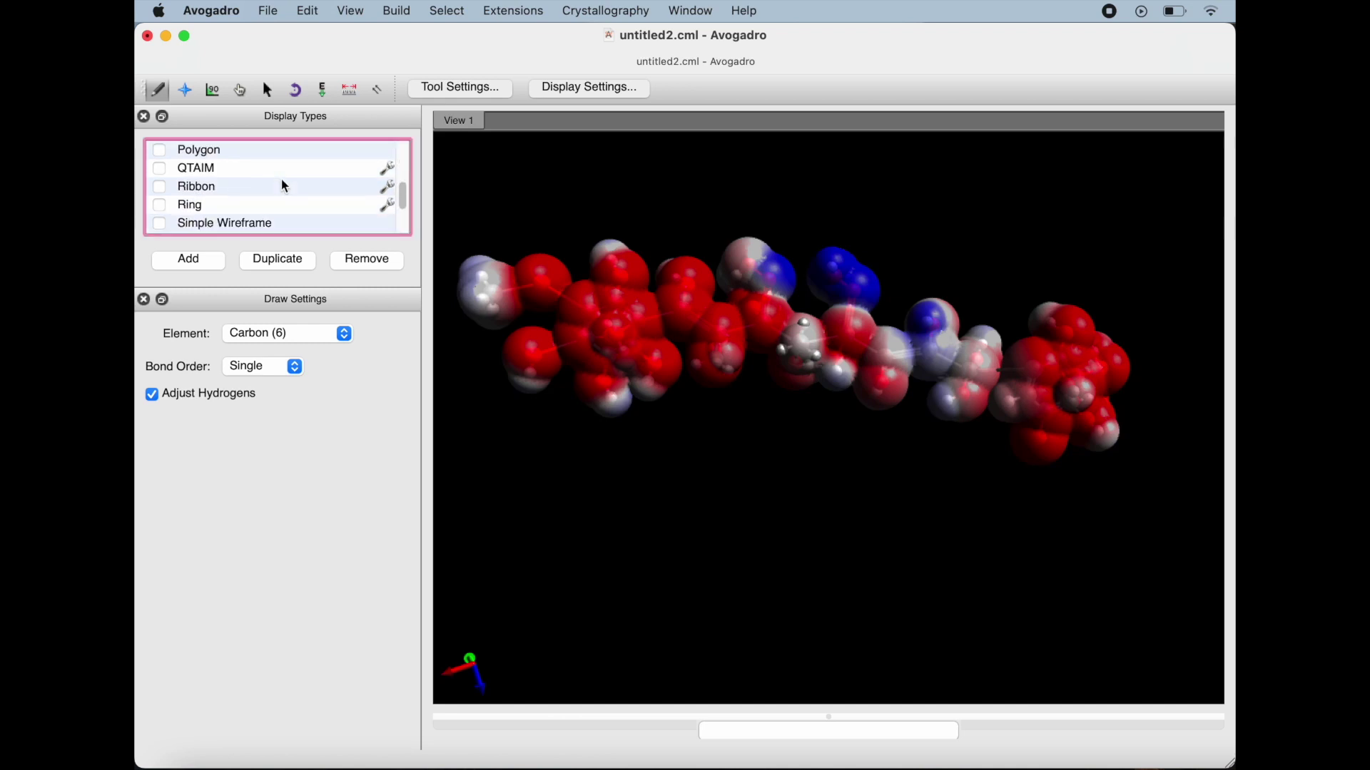
{"action": "scroll", "coordinate": [284, 187], "scroll_direction": "down", "scroll_amount": 2}
{"action": "left_click", "coordinate": [389, 186]}
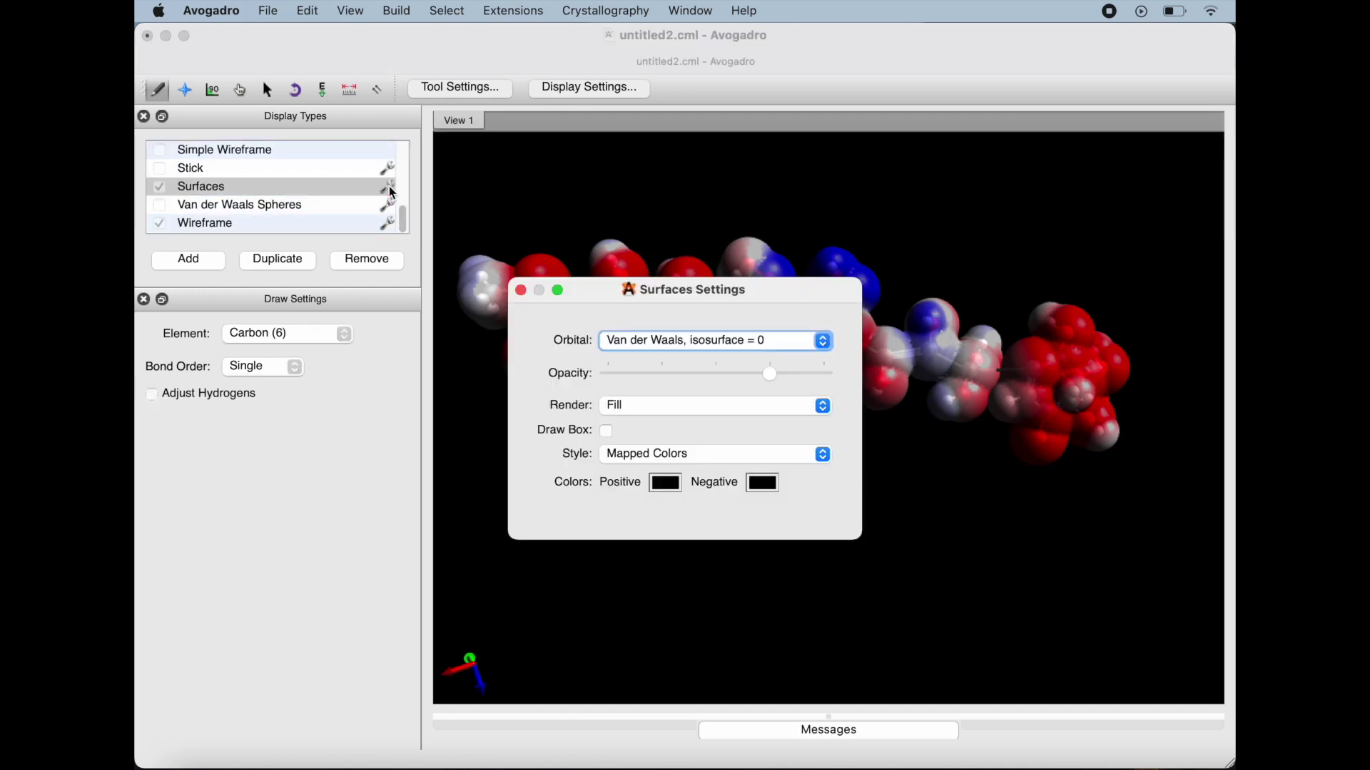
{"action": "left_click", "coordinate": [671, 487]}
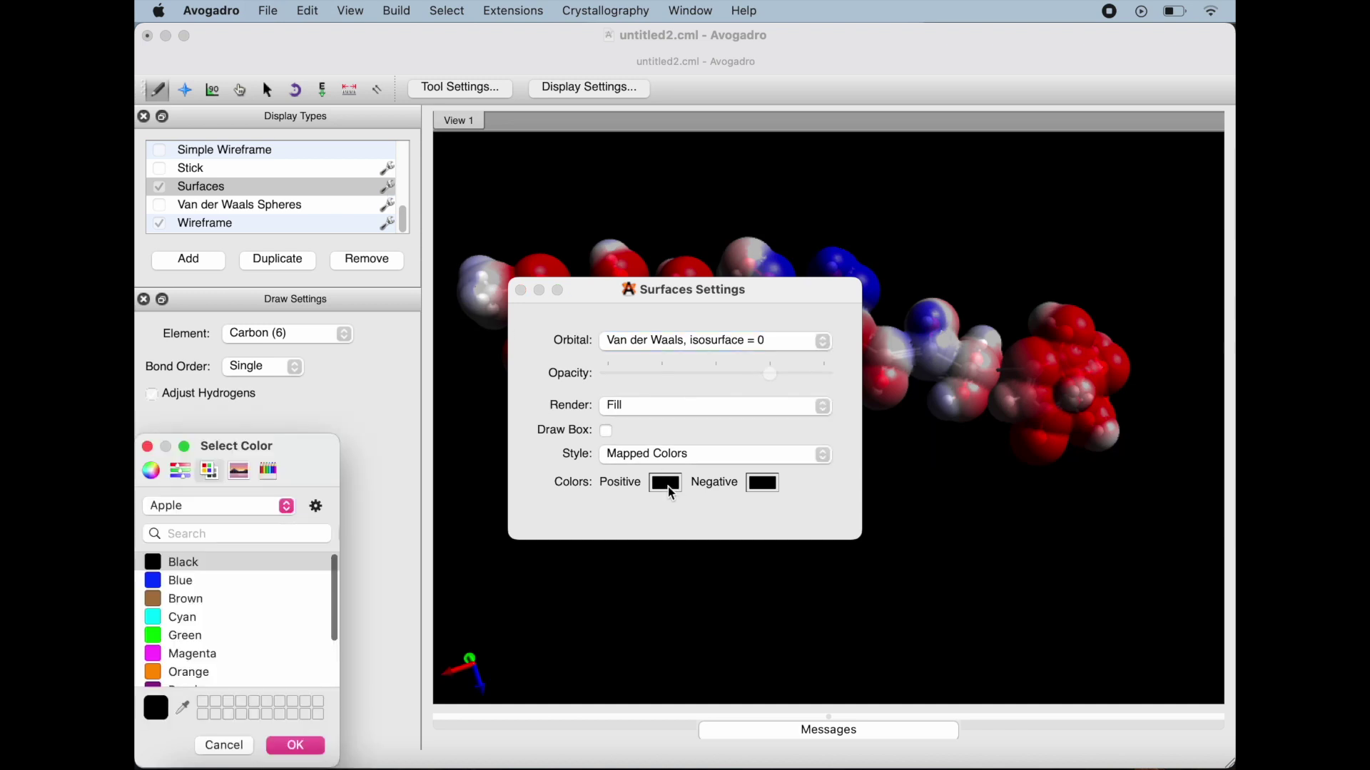
{"action": "left_click", "coordinate": [178, 580]}
{"action": "left_click", "coordinate": [297, 747]}
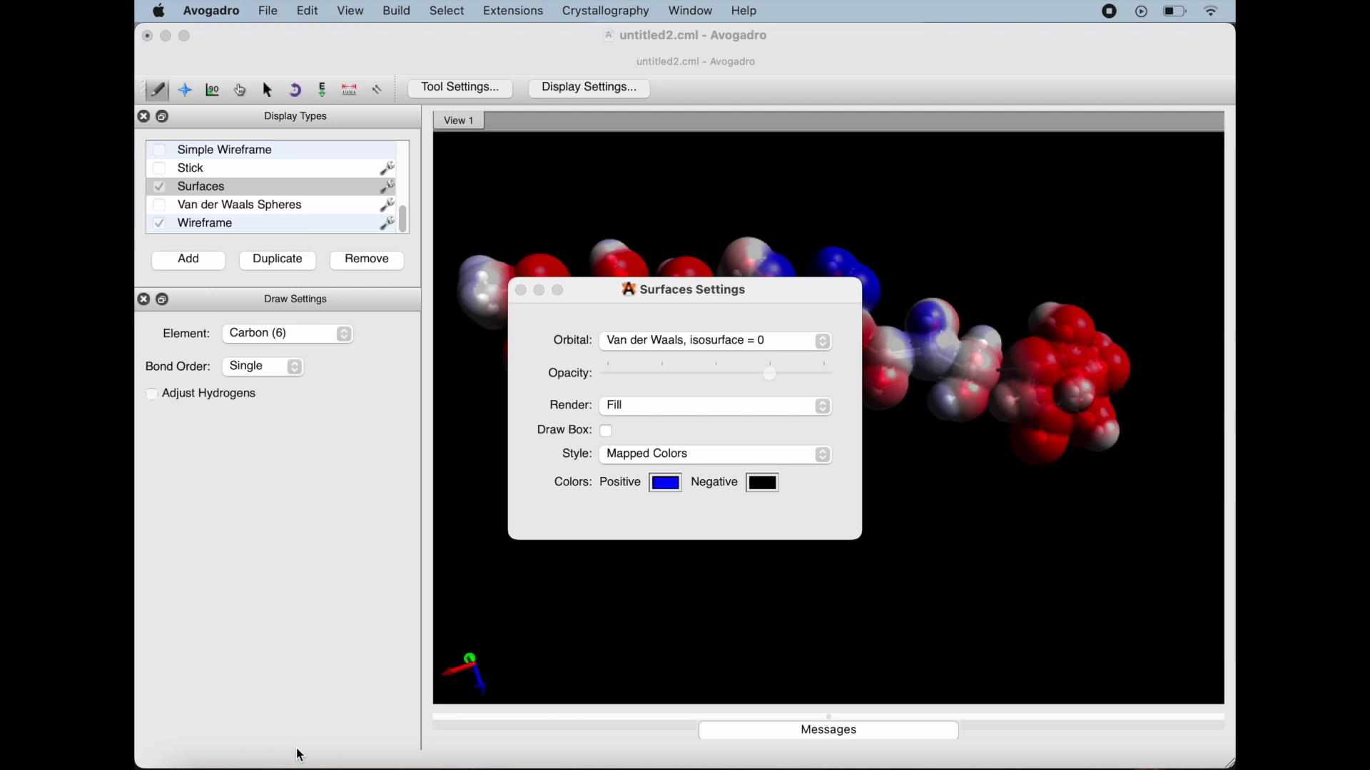
Set the negative potential colour to red
{"action": "left_click", "coordinate": [774, 484]}
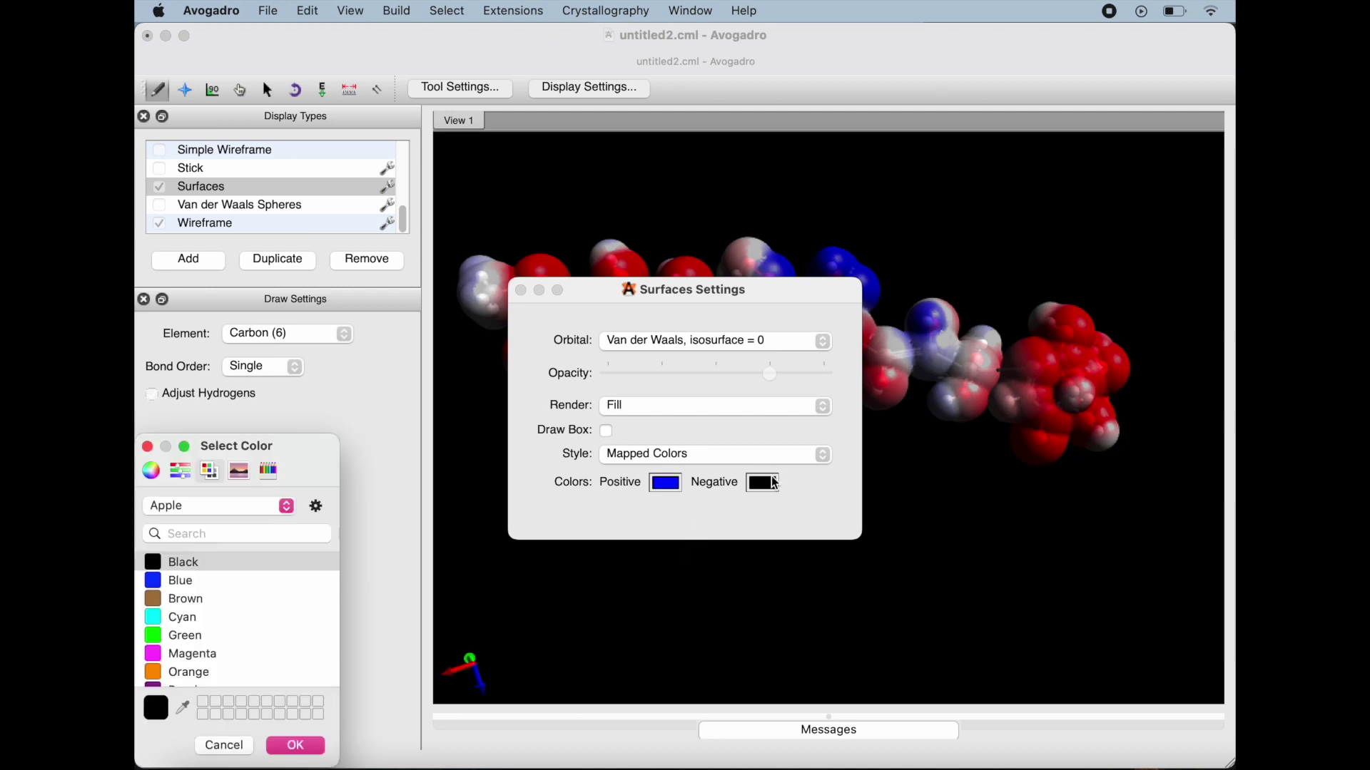
{"action": "scroll", "coordinate": [180, 634], "scroll_direction": "down", "scroll_amount": 2}
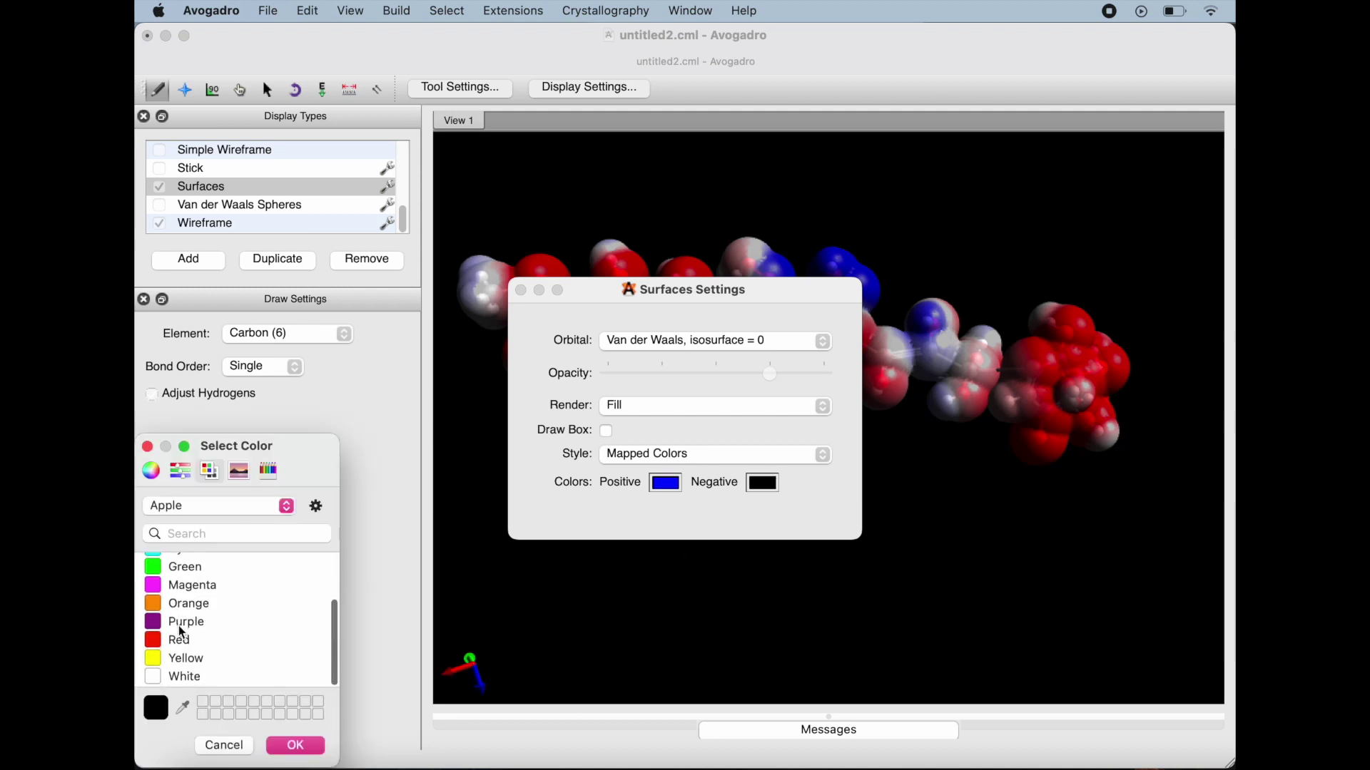
{"action": "left_click", "coordinate": [178, 649]}
{"action": "left_click", "coordinate": [297, 747]}
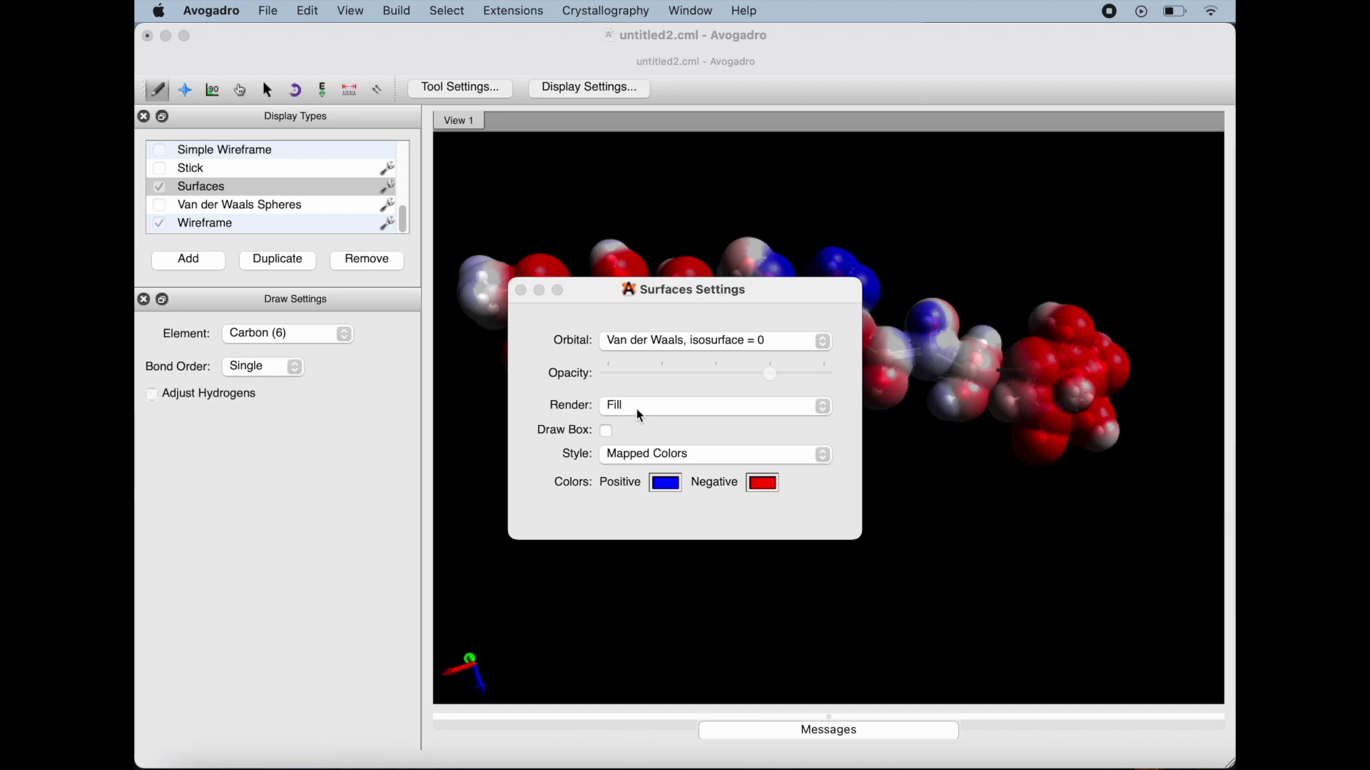
Keep Fill rendering, lower the opacity so the atoms show through, and close the settings
{"action": "left_click", "coordinate": [612, 408]}
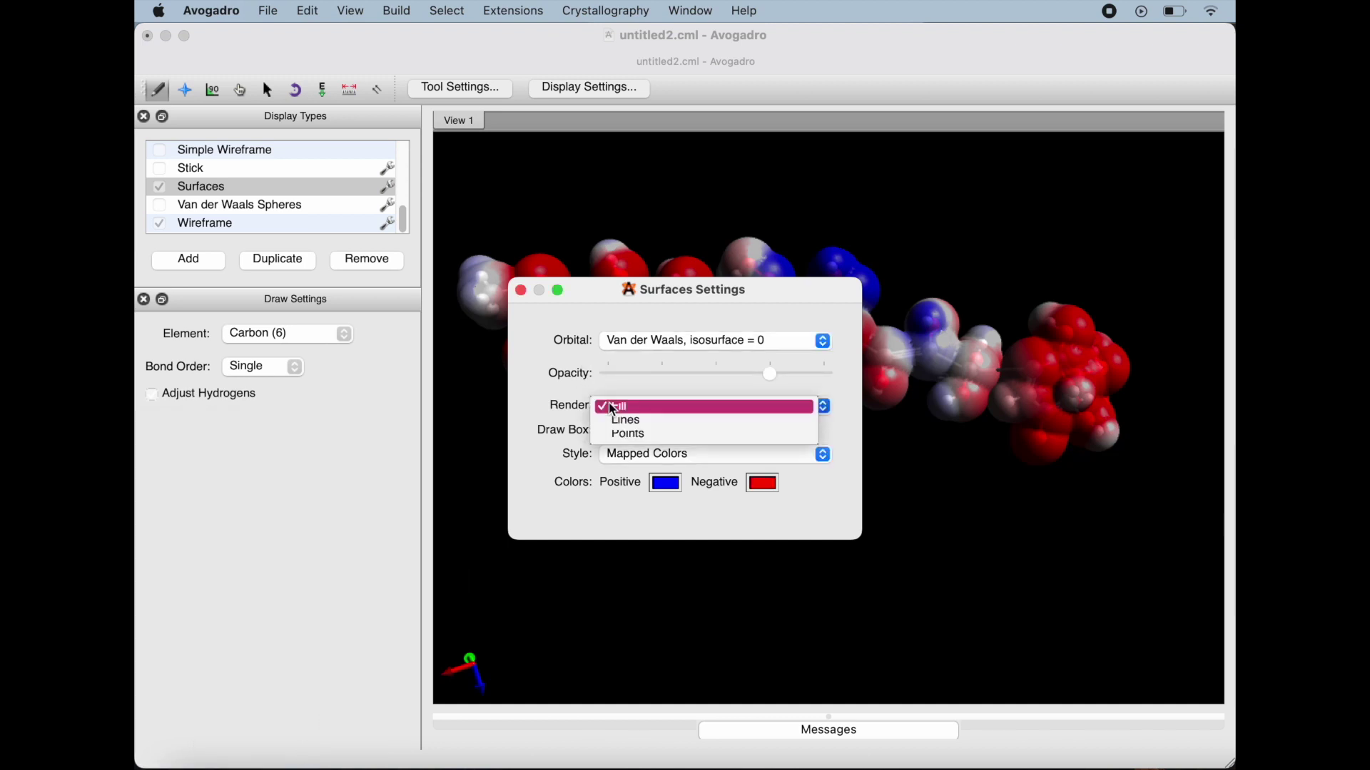
{"action": "left_click", "coordinate": [613, 410]}
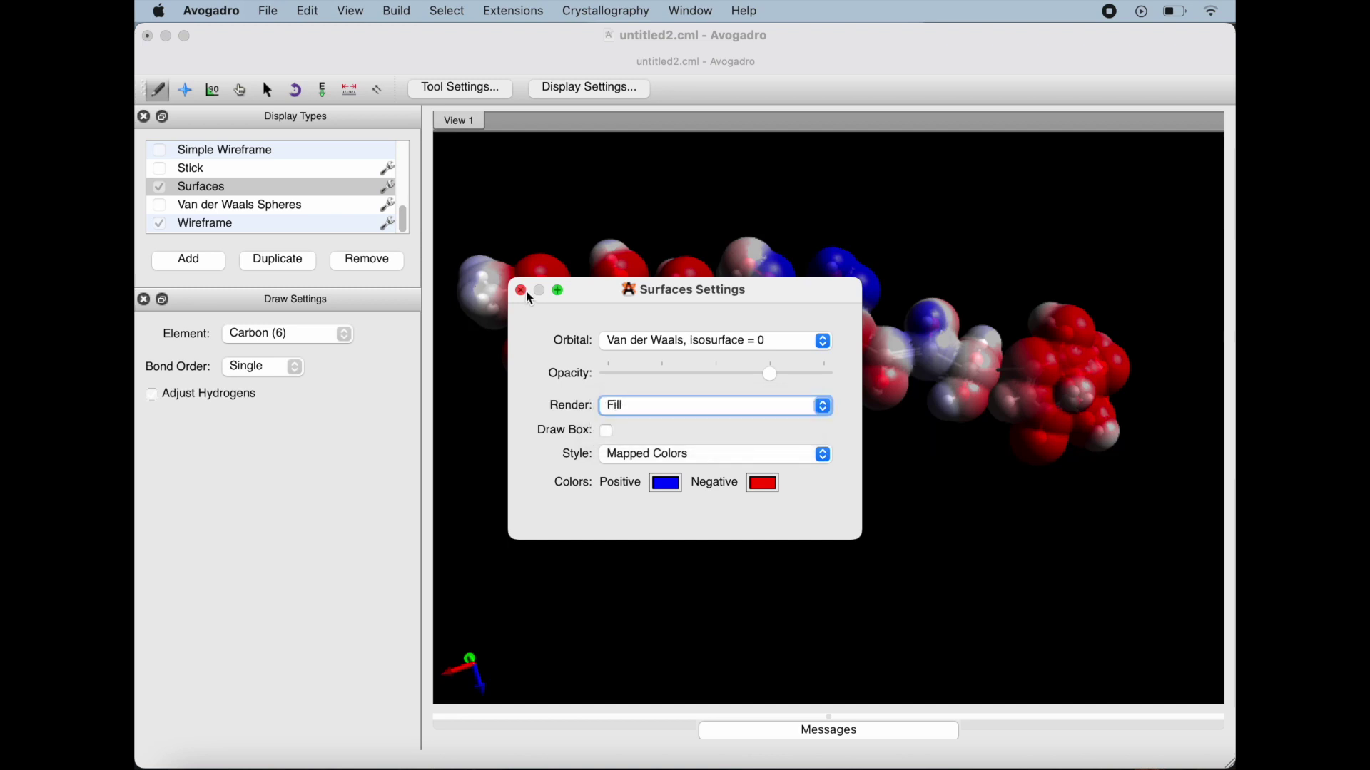
{"action": "mouse_move", "coordinate": [769, 373]}
{"action": "left_mouse_down"}
{"action": "mouse_move", "coordinate": [667, 382]}
{"action": "mouse_move", "coordinate": [750, 374]}
{"action": "left_mouse_up"}
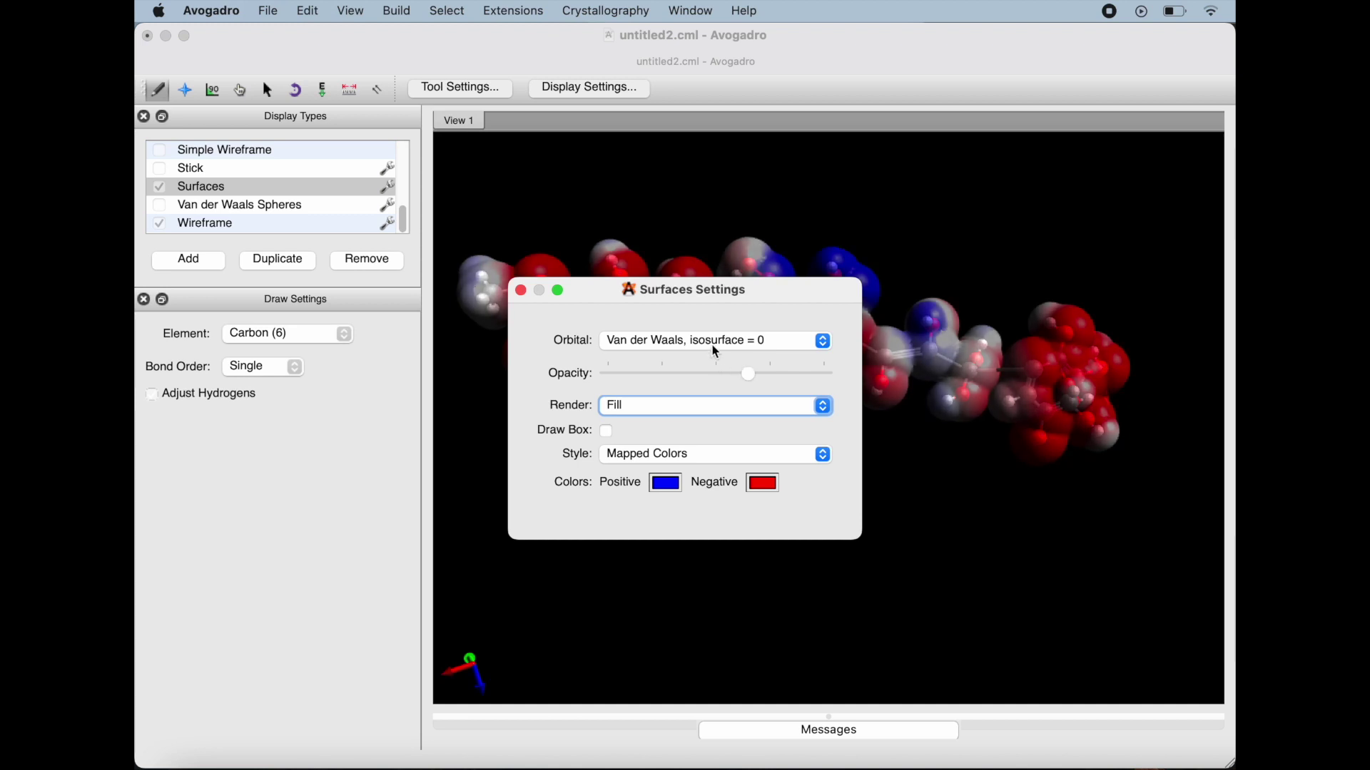
{"action": "left_click", "coordinate": [521, 291]}
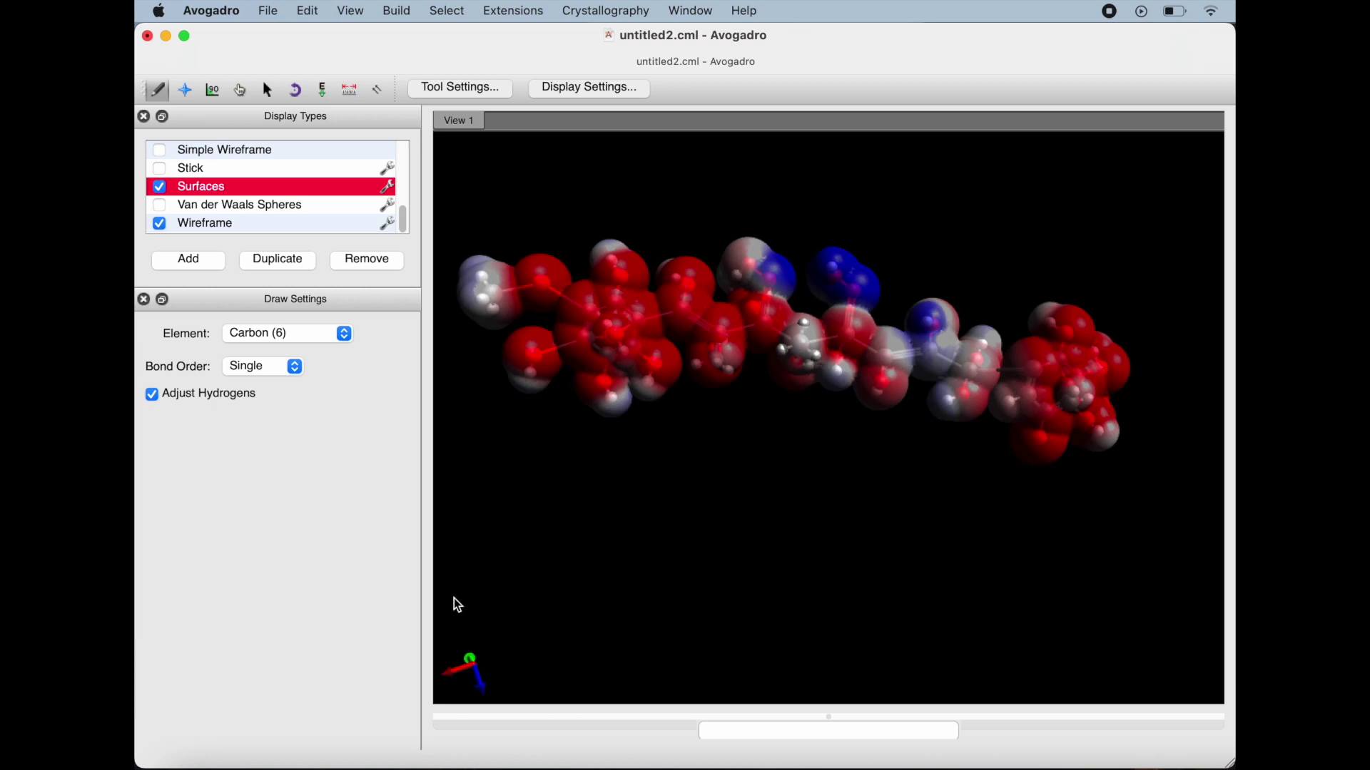
{"action": "left_click", "coordinate": [352, 11]}
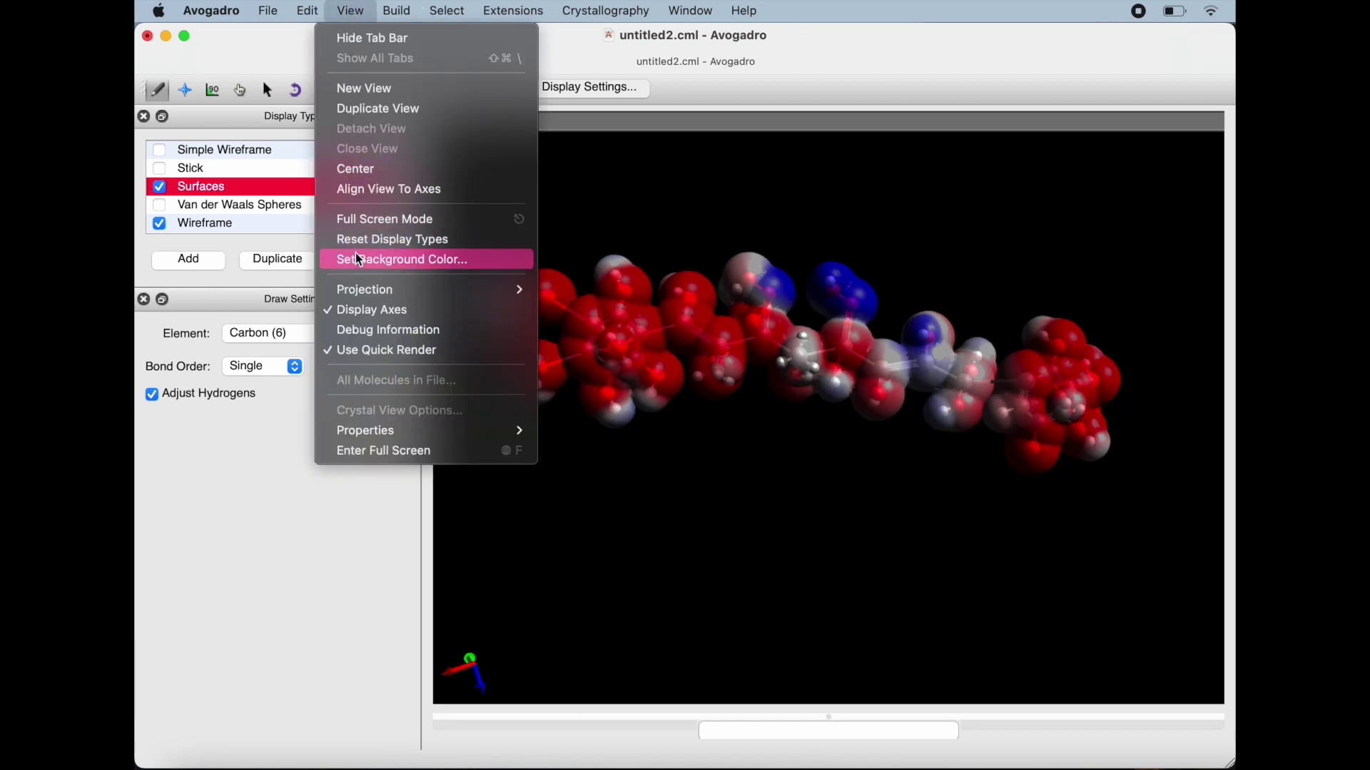
Set the background colour to white via View > Set Background Color
{"action": "left_click", "coordinate": [362, 274]}
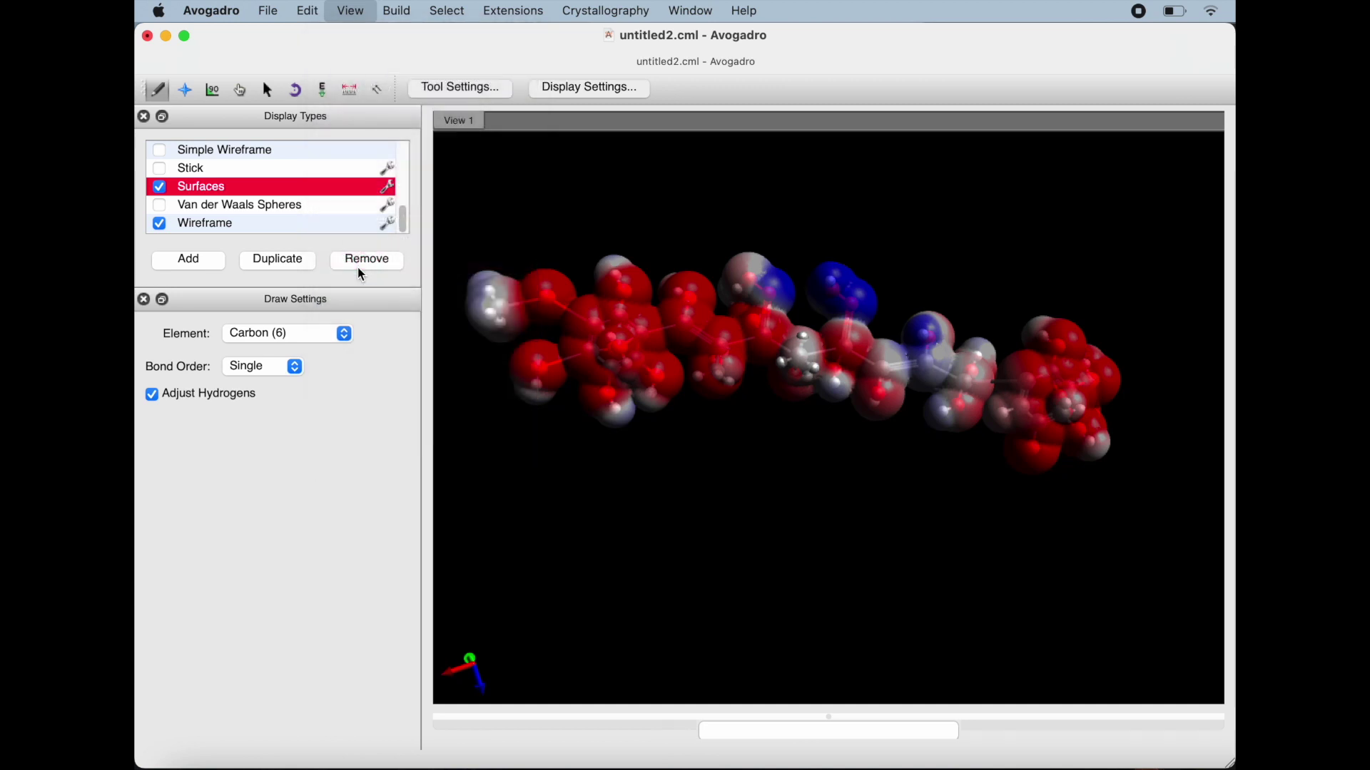
{"action": "scroll", "coordinate": [226, 651], "scroll_direction": "down", "scroll_amount": 3}
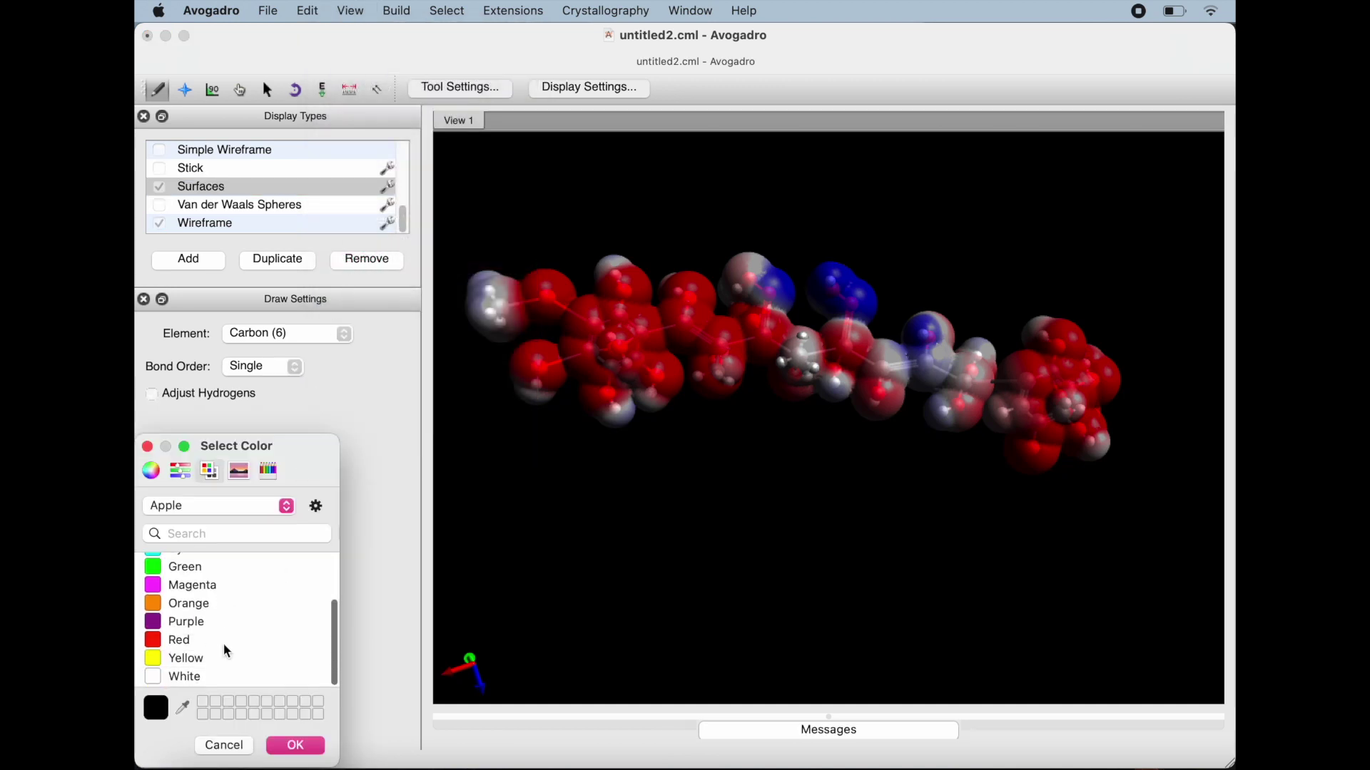
{"action": "left_click", "coordinate": [201, 678]}
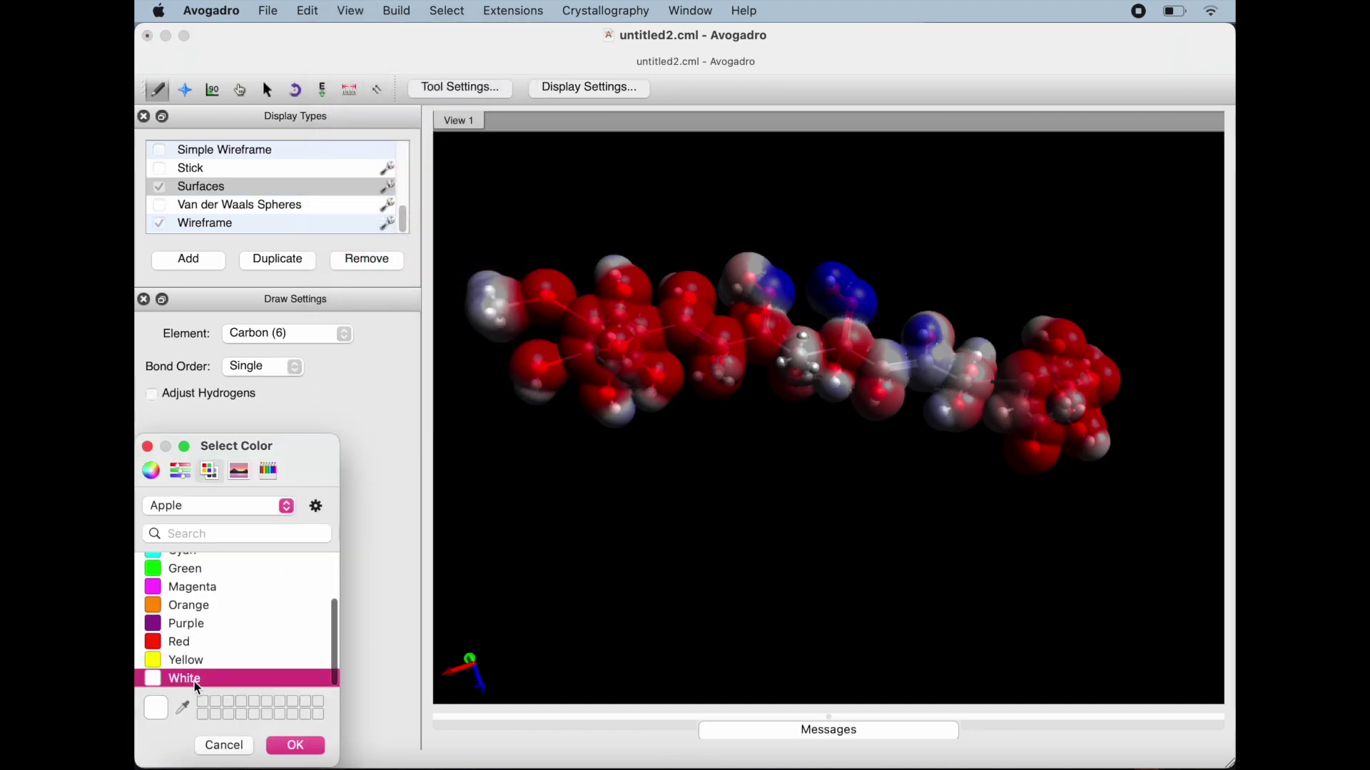
{"action": "left_click", "coordinate": [293, 746]}
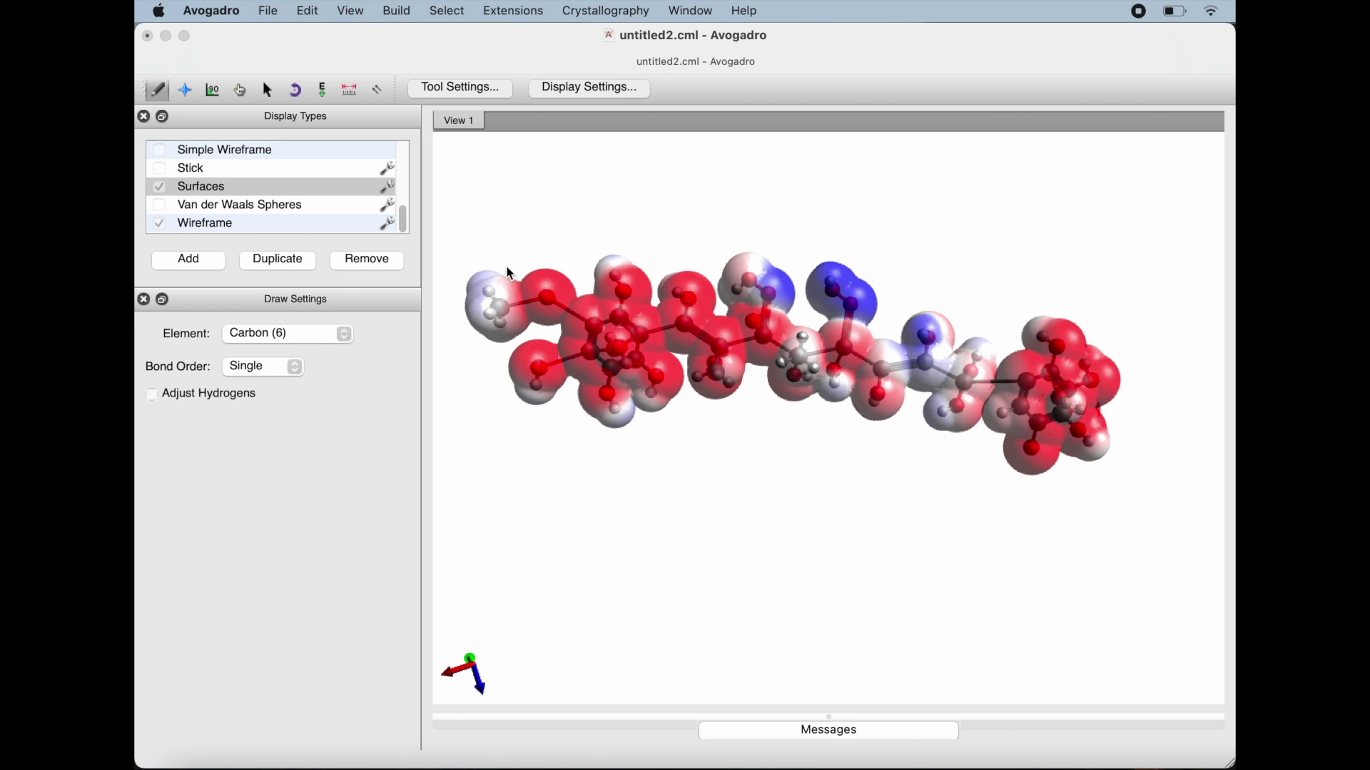
{"action": "left_click", "coordinate": [312, 63]}
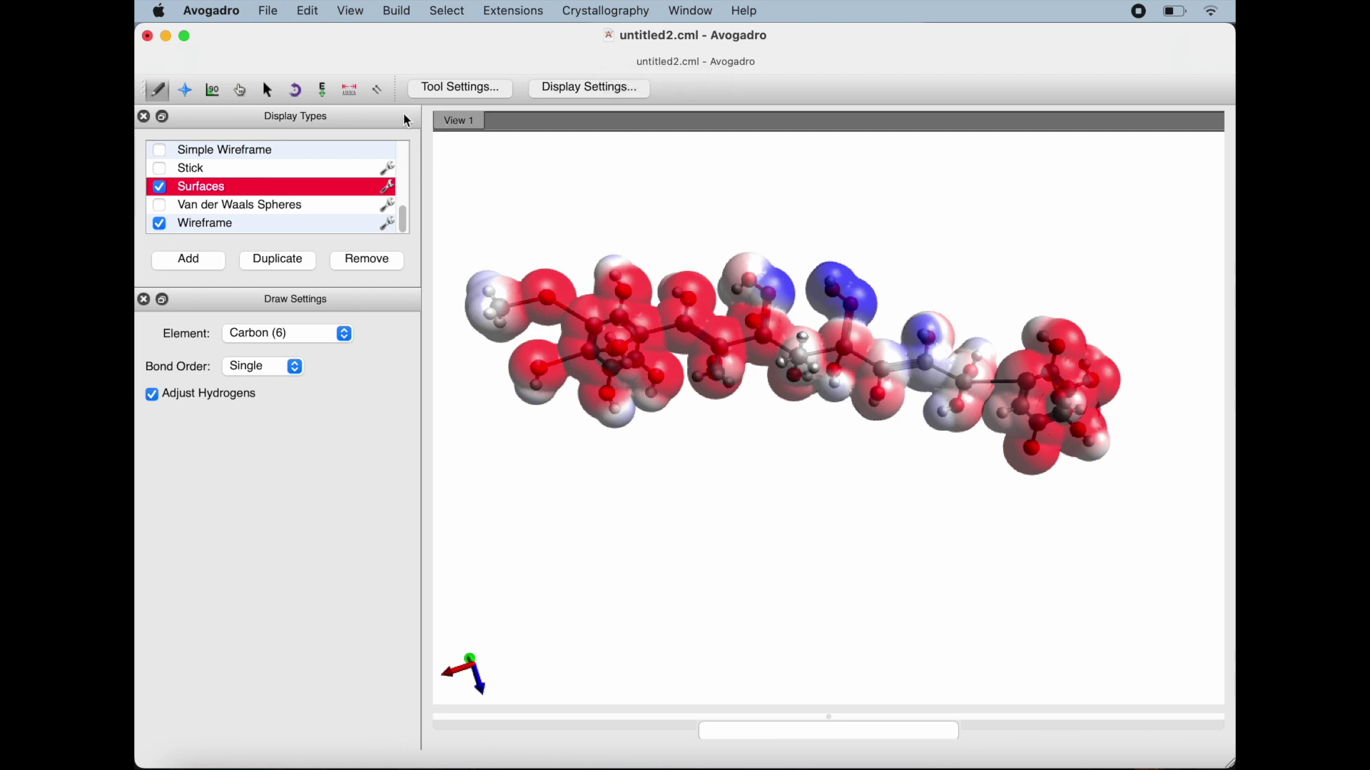
Save the molecule as untitled2.mol2 (Sybyl Mol2) in the adv_chem folder
{"action": "left_click", "coordinate": [269, 11]}
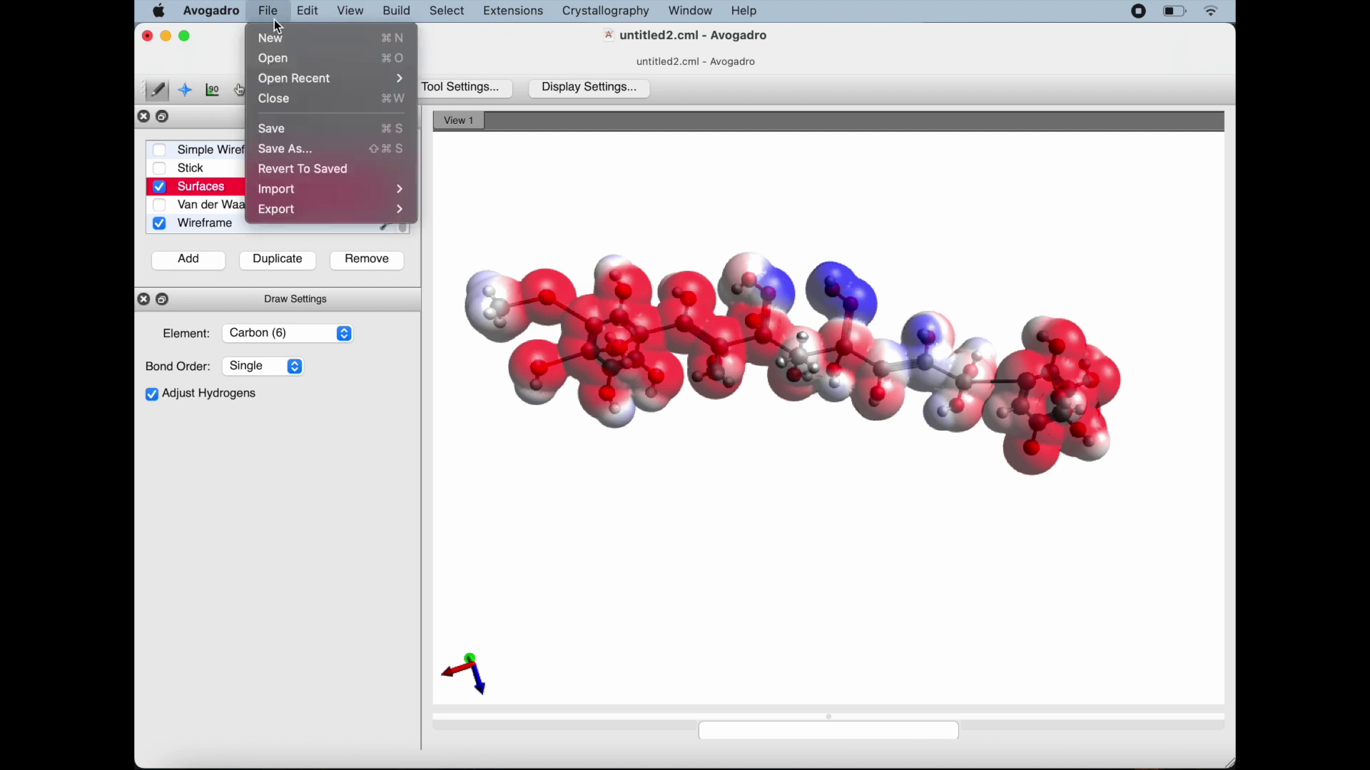
{"action": "left_click", "coordinate": [296, 149]}
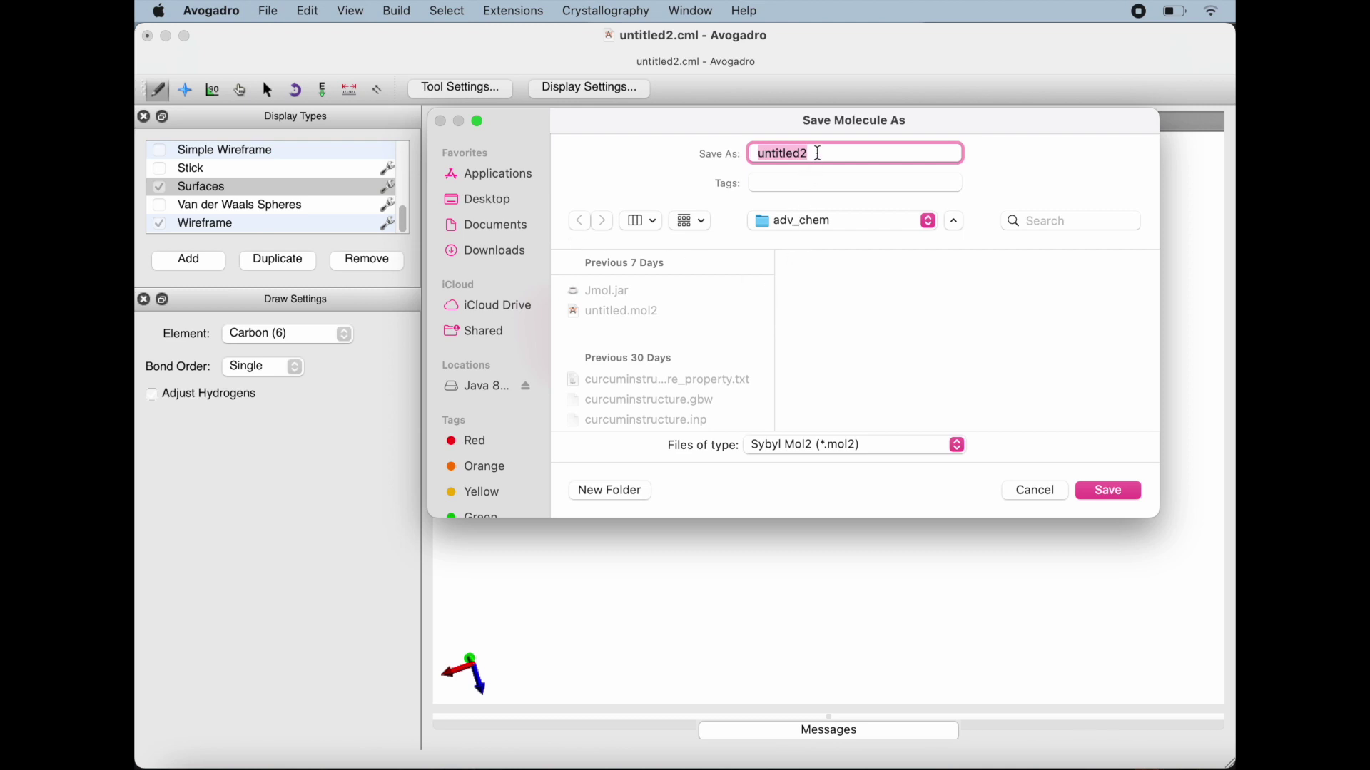
{"action": "left_click", "coordinate": [818, 153]}
{"action": "type", "text": ".mol2"}
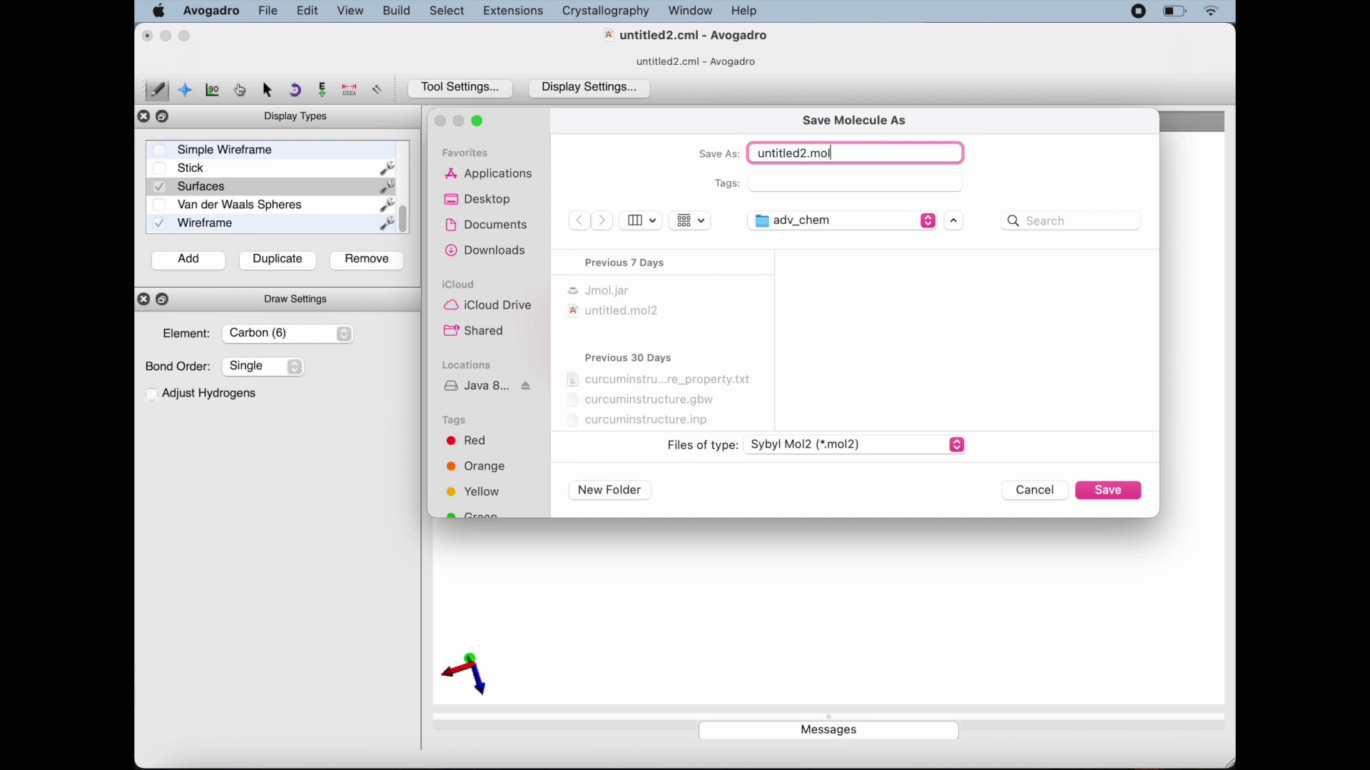
{"action": "left_click", "coordinate": [1108, 491]}
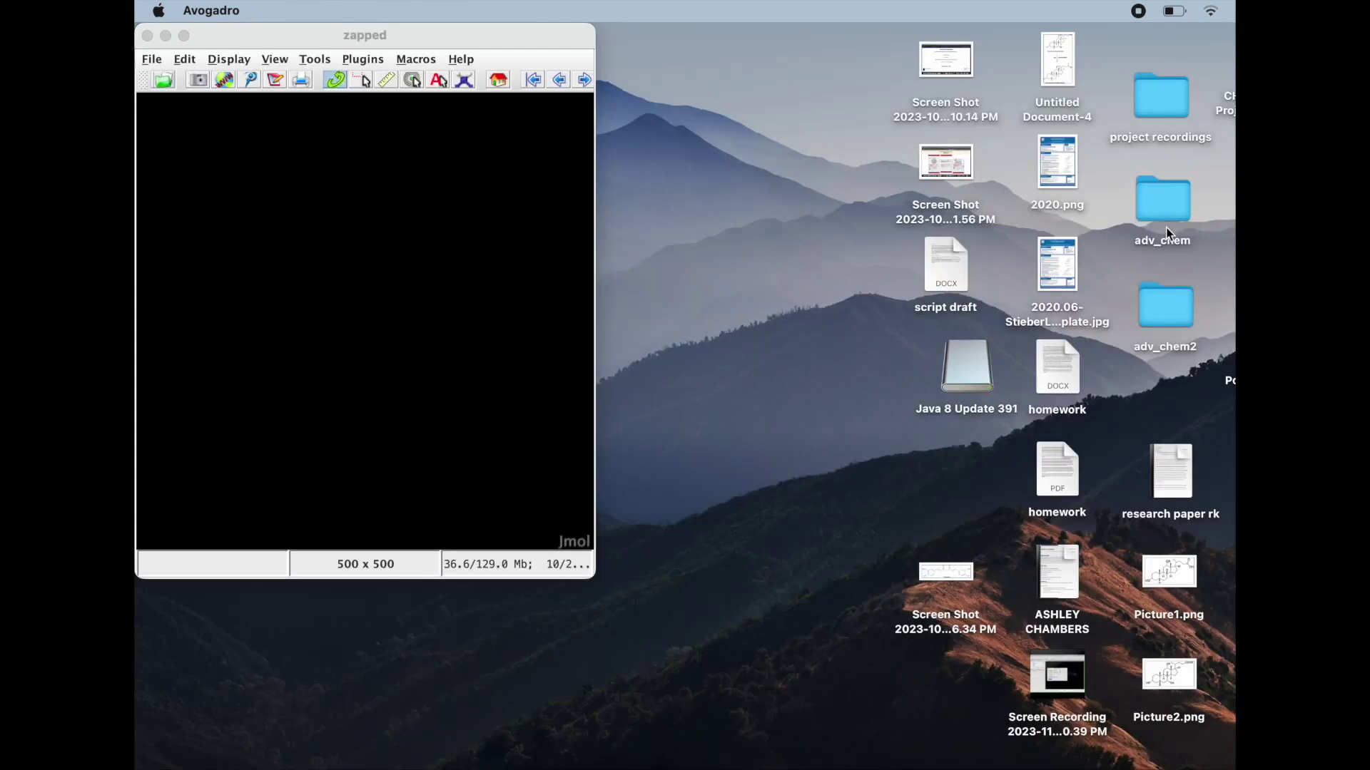
{"action": "double_click", "coordinate": [1167, 231]}
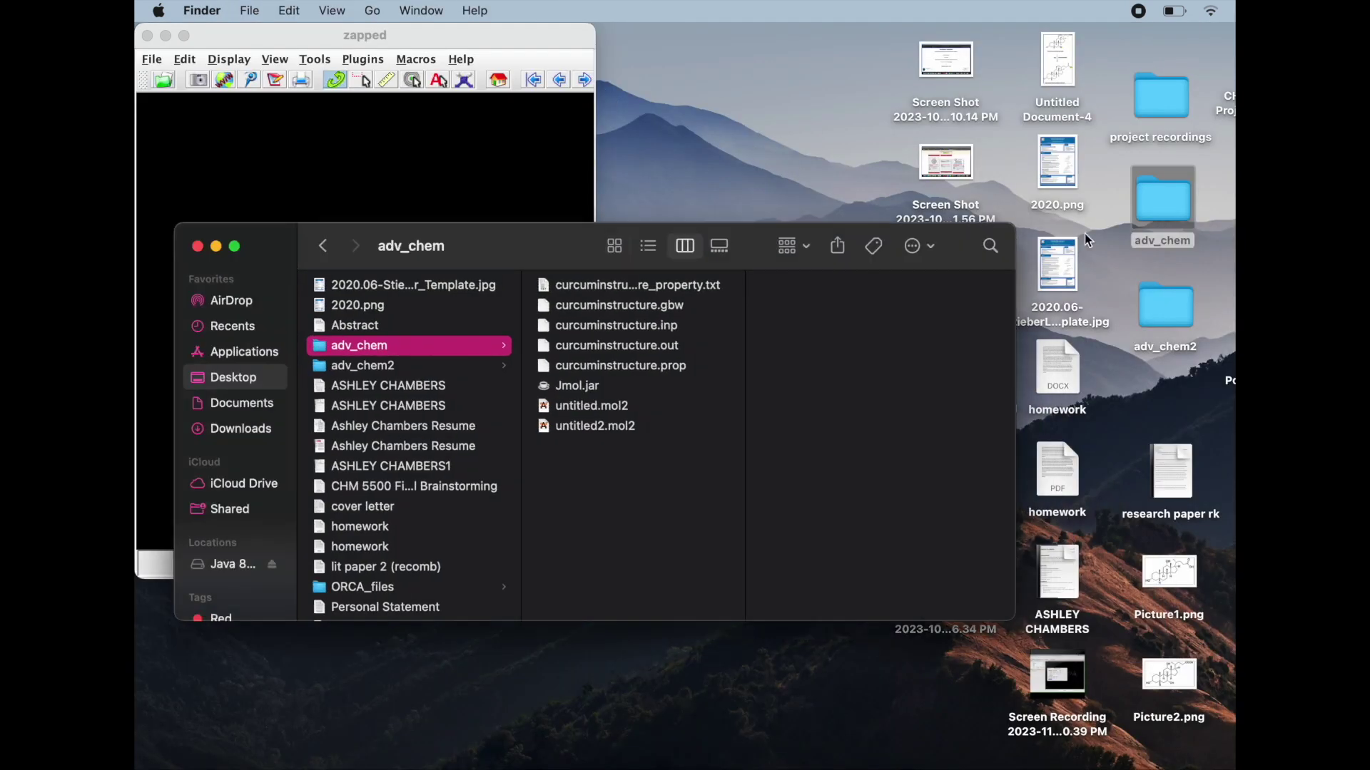
Drag untitled2.mol2 from the adv_chem folder into Jmol, then close the folder window
{"action": "left_click_drag", "start_coordinate": [754, 251], "coordinate": [1077, 107]}
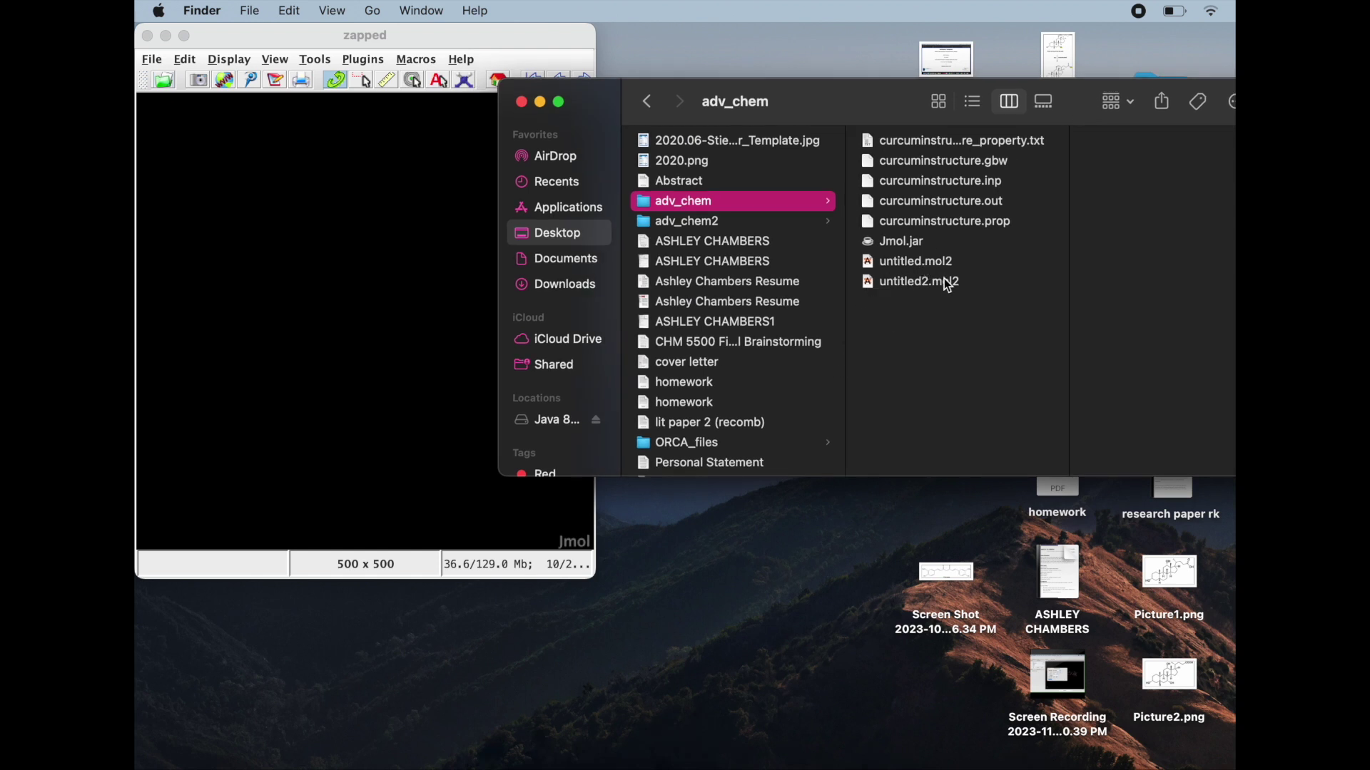
{"action": "left_click_drag", "start_coordinate": [948, 281], "coordinate": [464, 346]}
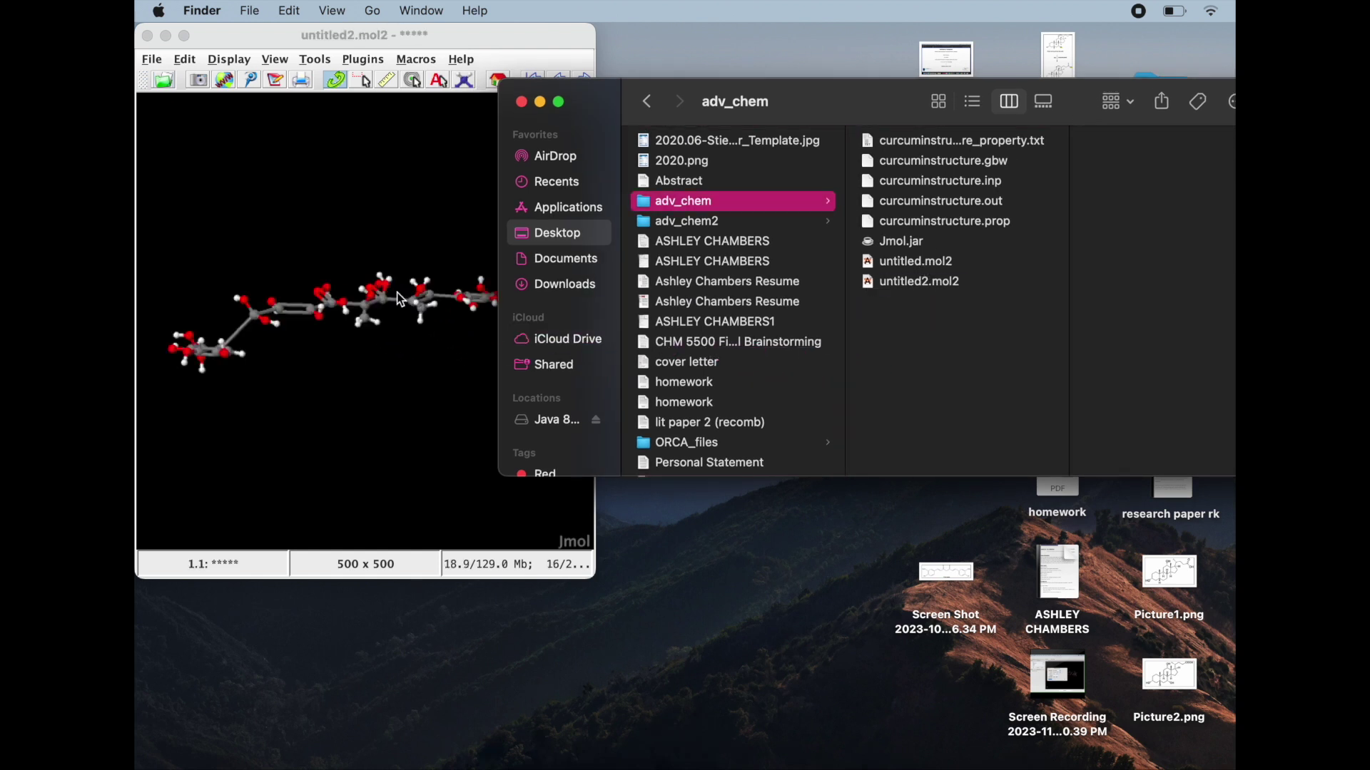
{"action": "left_click", "coordinate": [533, 103]}
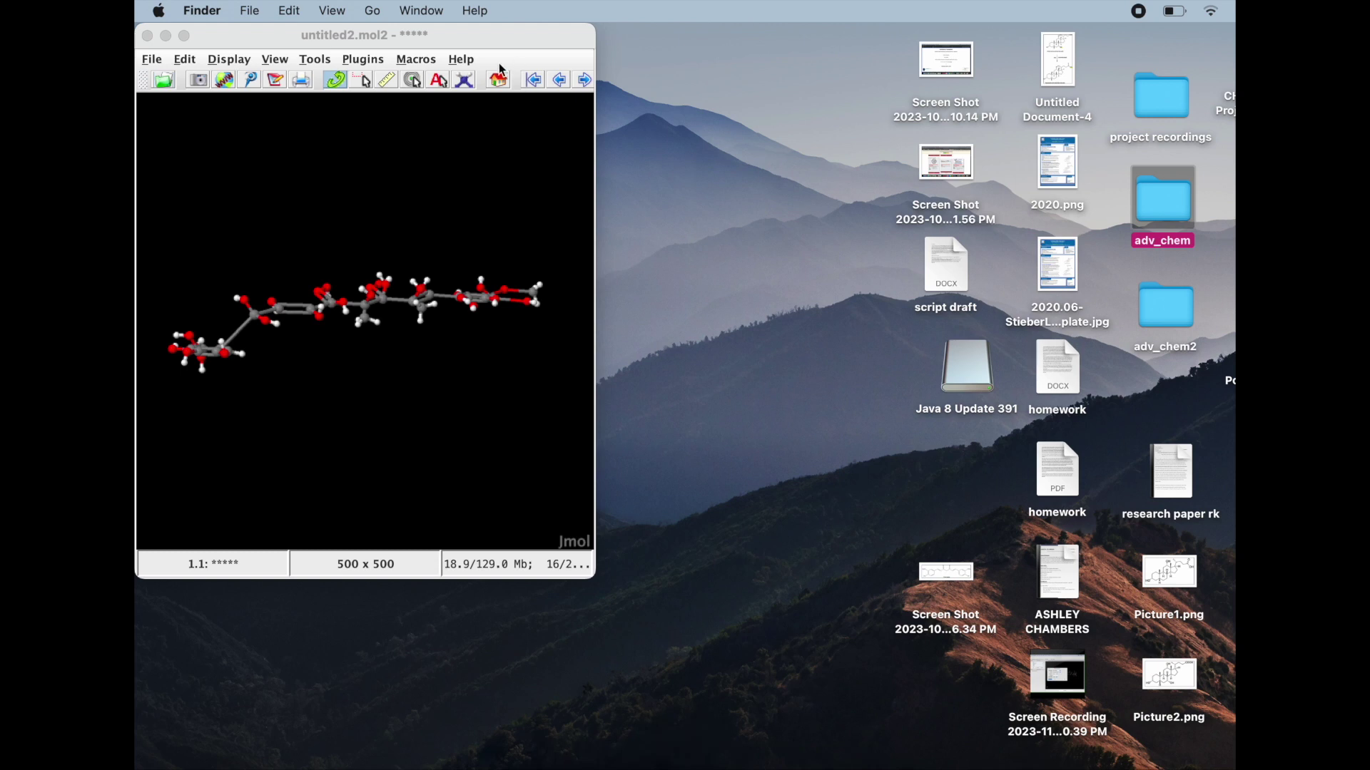
Cover the molecule with a full-range electrostatic potential surface from Jmol's context menu
{"action": "right_click", "coordinate": [396, 286]}
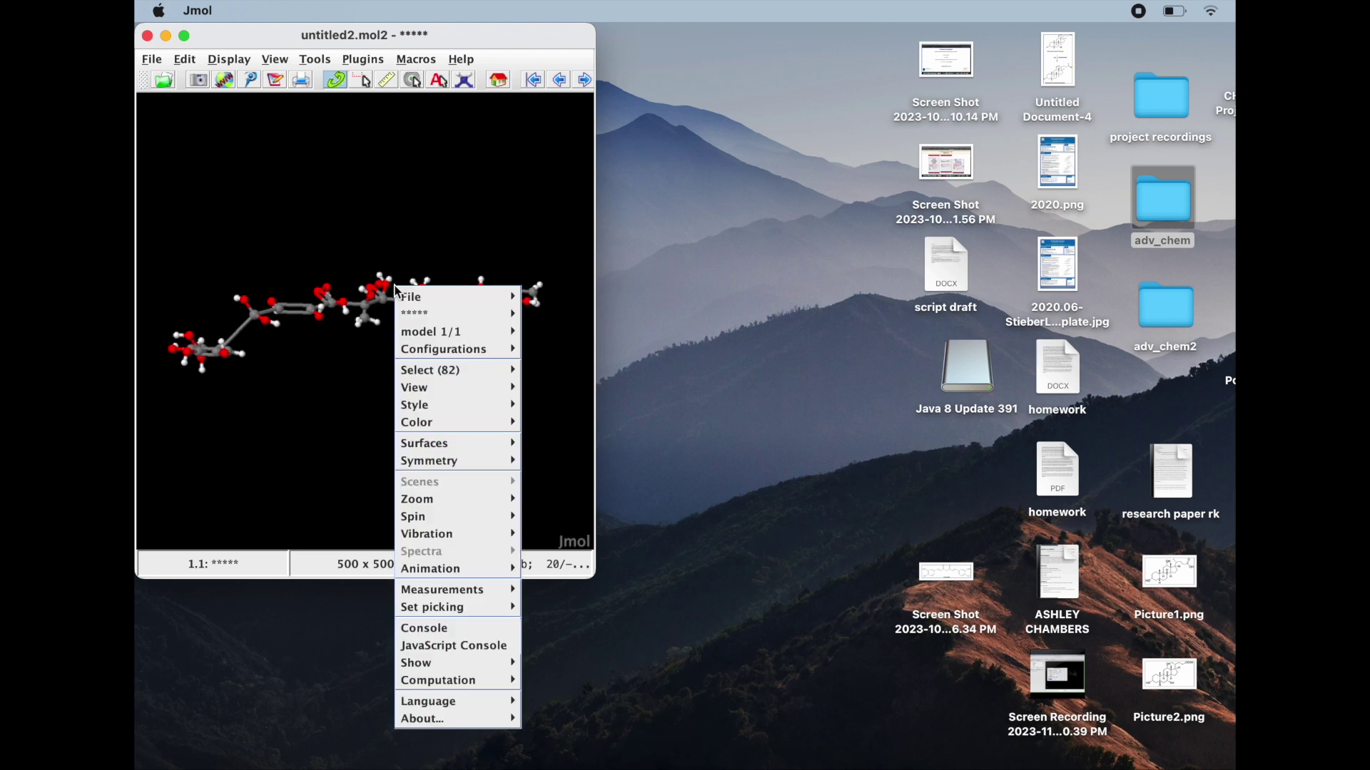
{"action": "mouse_move", "coordinate": [413, 448]}
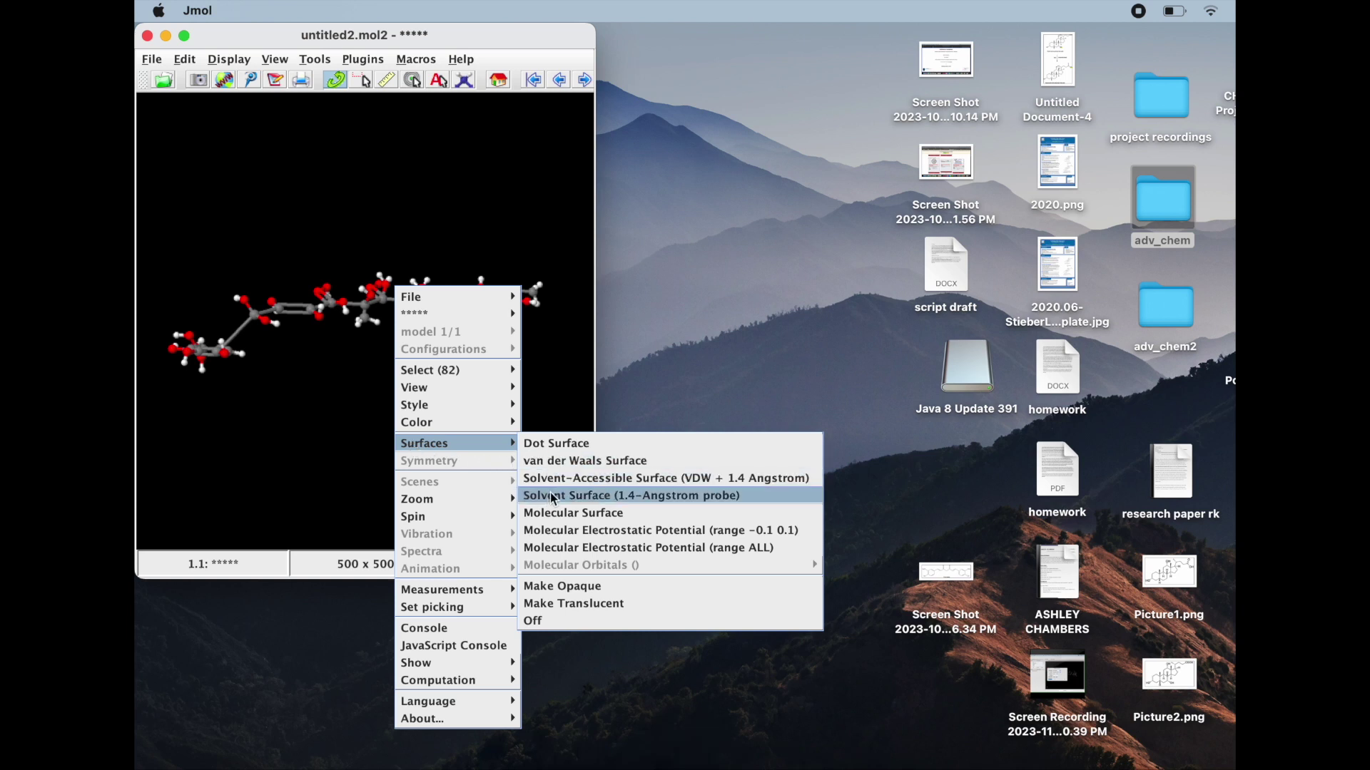
{"action": "left_click", "coordinate": [569, 549]}
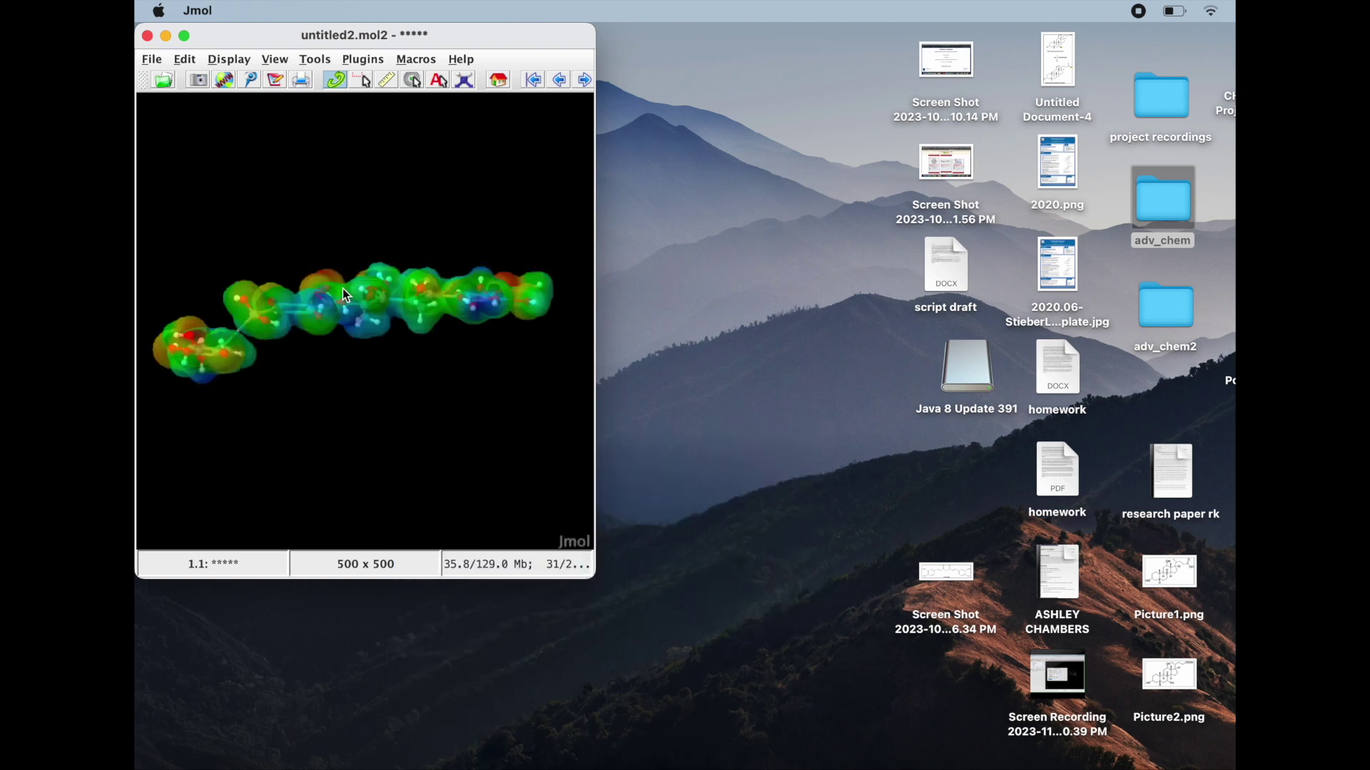
Enlarge the Jmol window, zoom, and tilt the molecule to a more face-on view
{"action": "left_click_drag", "start_coordinate": [592, 570], "coordinate": [786, 662]}
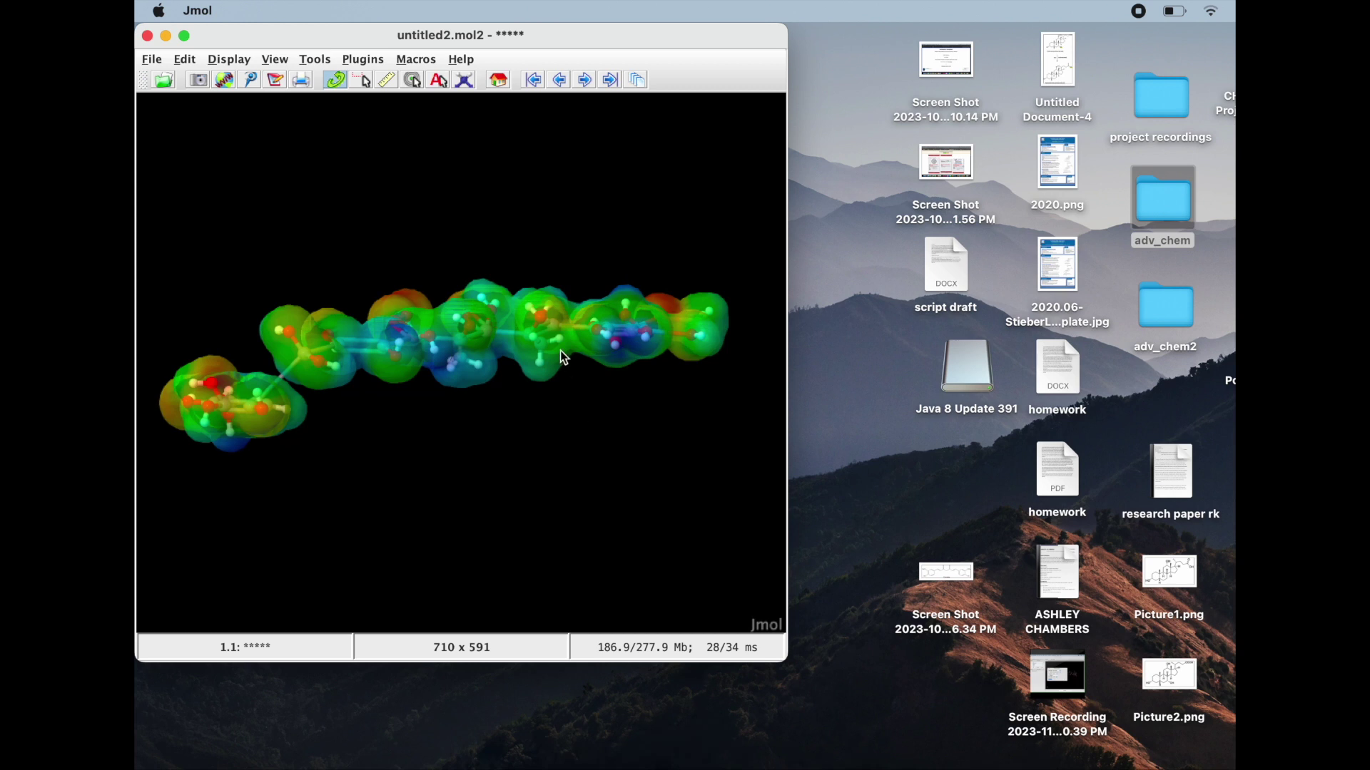
{"action": "scroll", "coordinate": [563, 357], "scroll_direction": "down", "scroll_amount": 3}
{"action": "scroll", "coordinate": [563, 357], "scroll_direction": "up", "scroll_amount": 5}
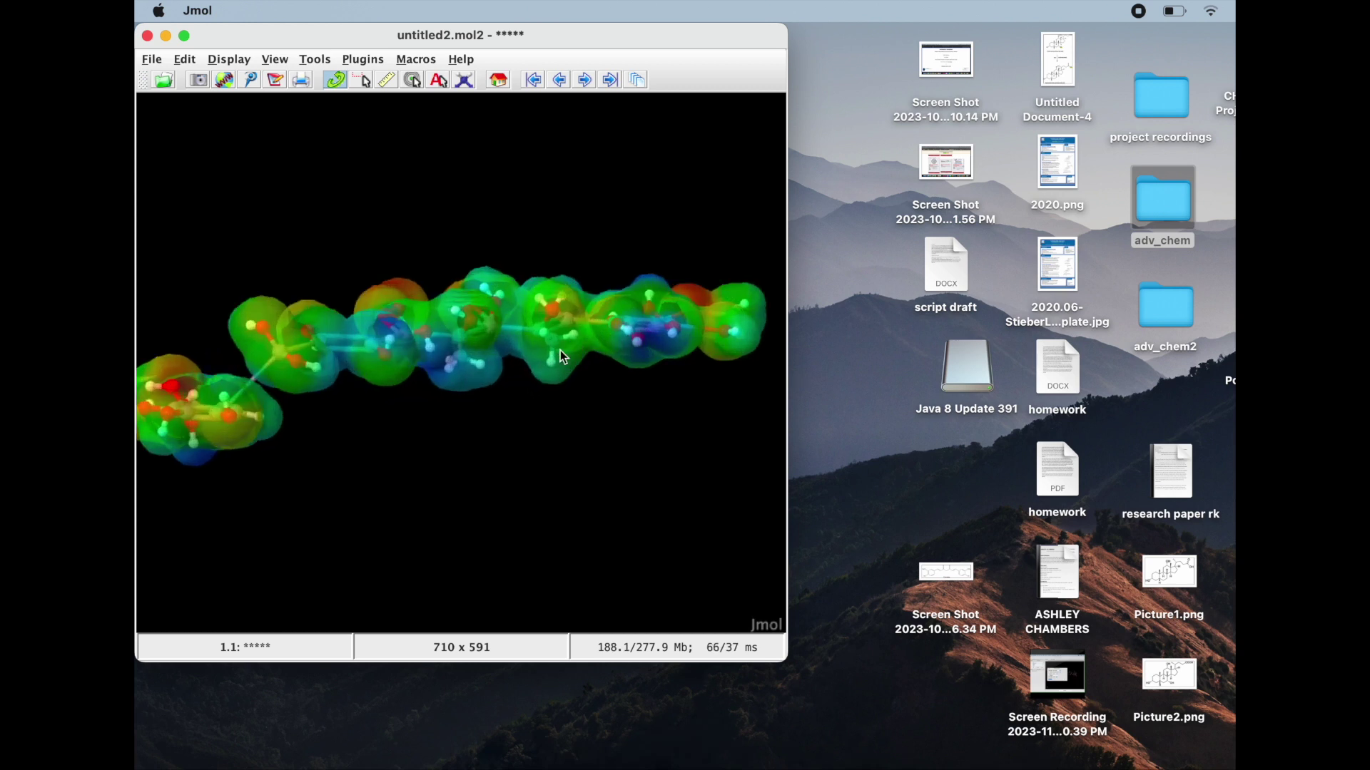
{"action": "scroll", "coordinate": [562, 353], "scroll_direction": "down", "scroll_amount": 1}
{"action": "left_click_drag", "start_coordinate": [553, 348], "coordinate": [558, 537]}
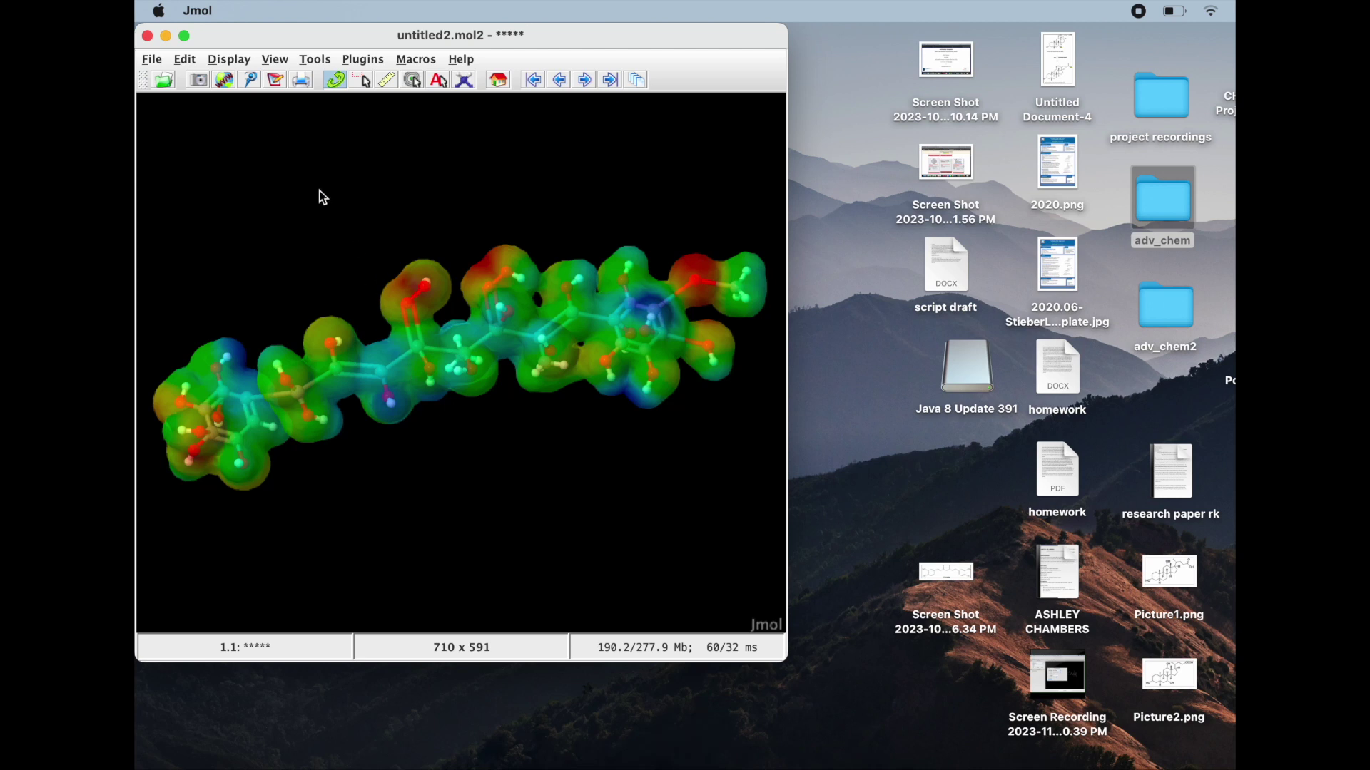
{"action": "left_click", "coordinate": [152, 60]}
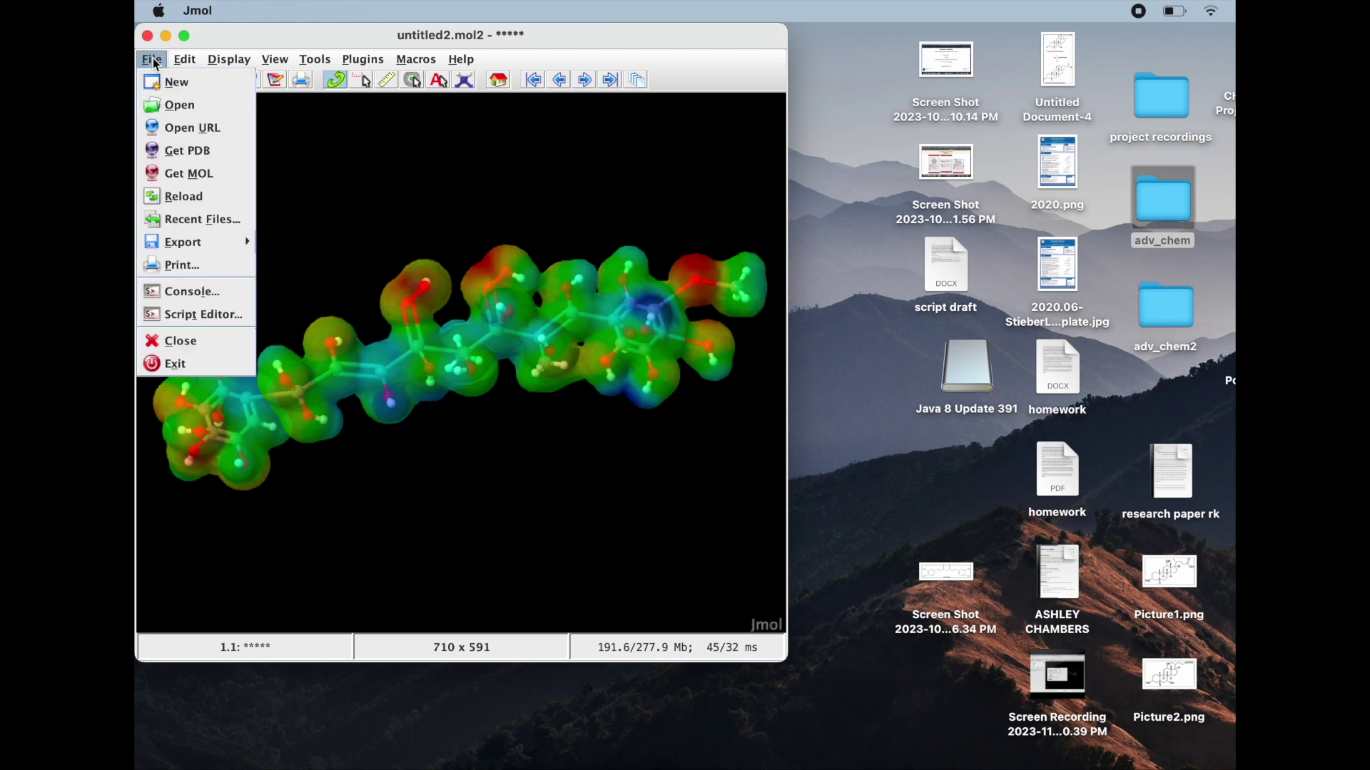
Open Jmol's Script Editor from the File menu and reposition its window
{"action": "mouse_move", "coordinate": [185, 59]}
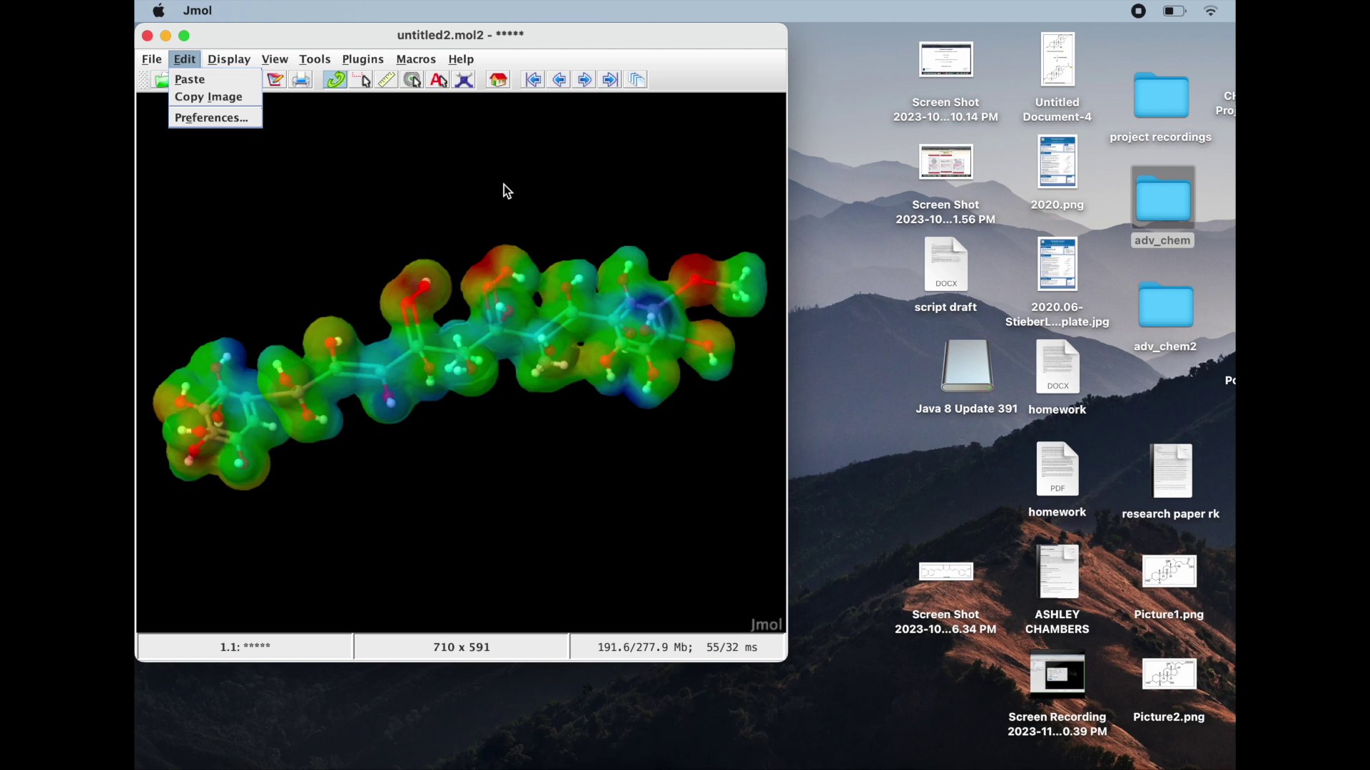
{"action": "left_click", "coordinate": [503, 185]}
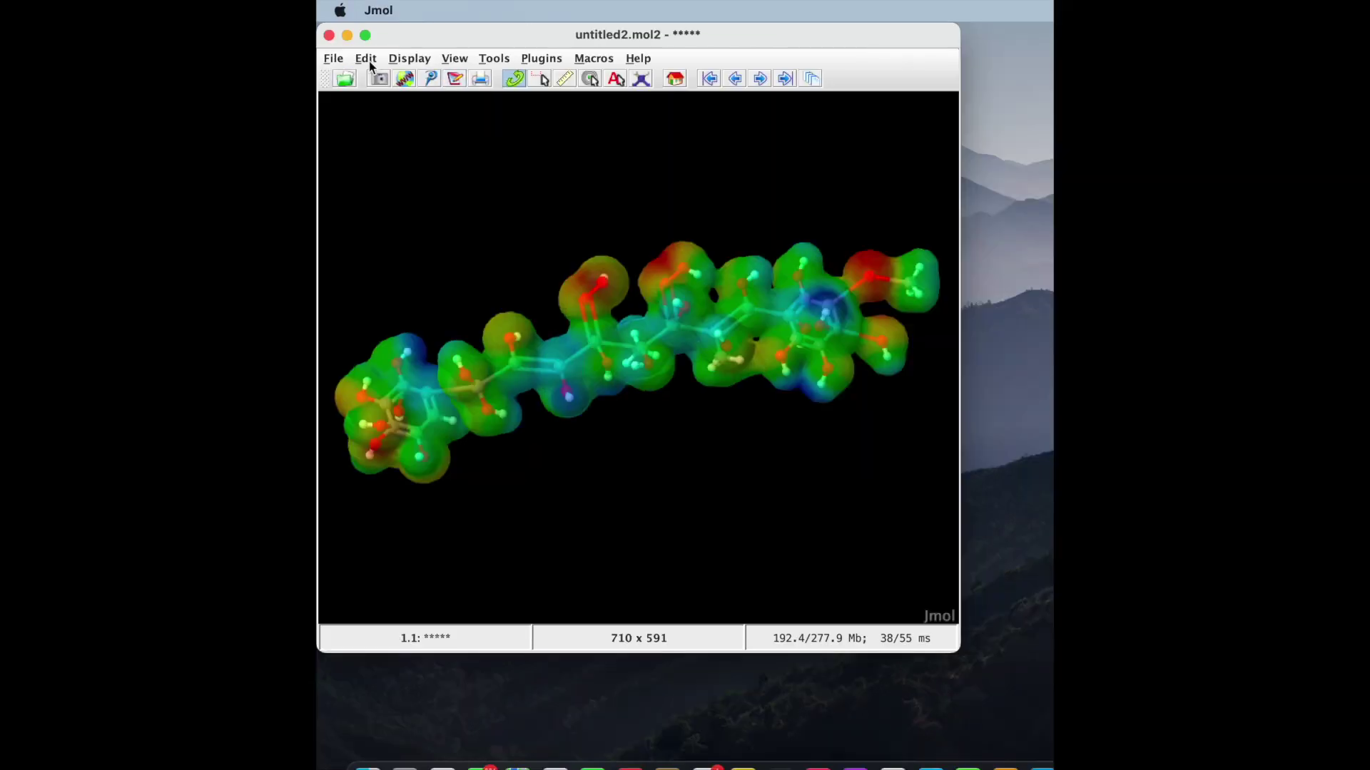
{"action": "left_click", "coordinate": [334, 60]}
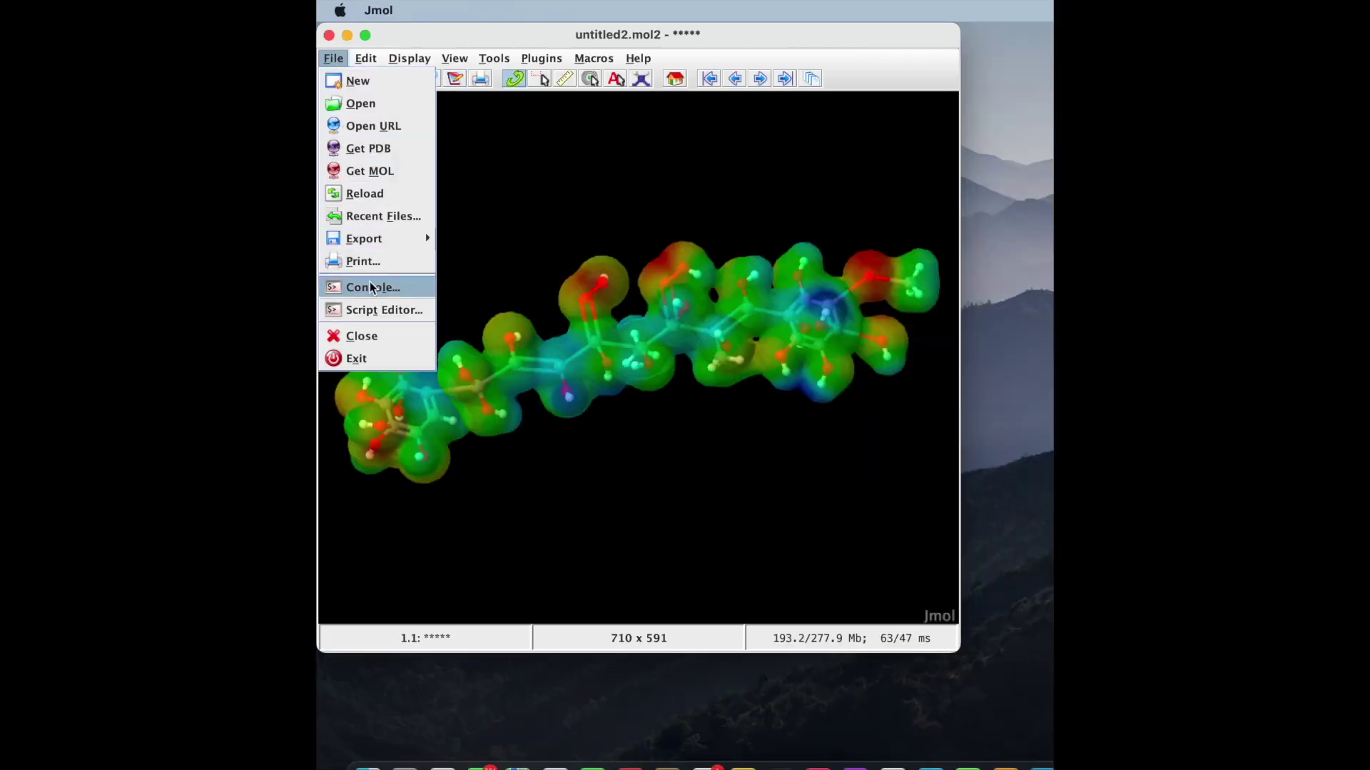
{"action": "left_click", "coordinate": [374, 311]}
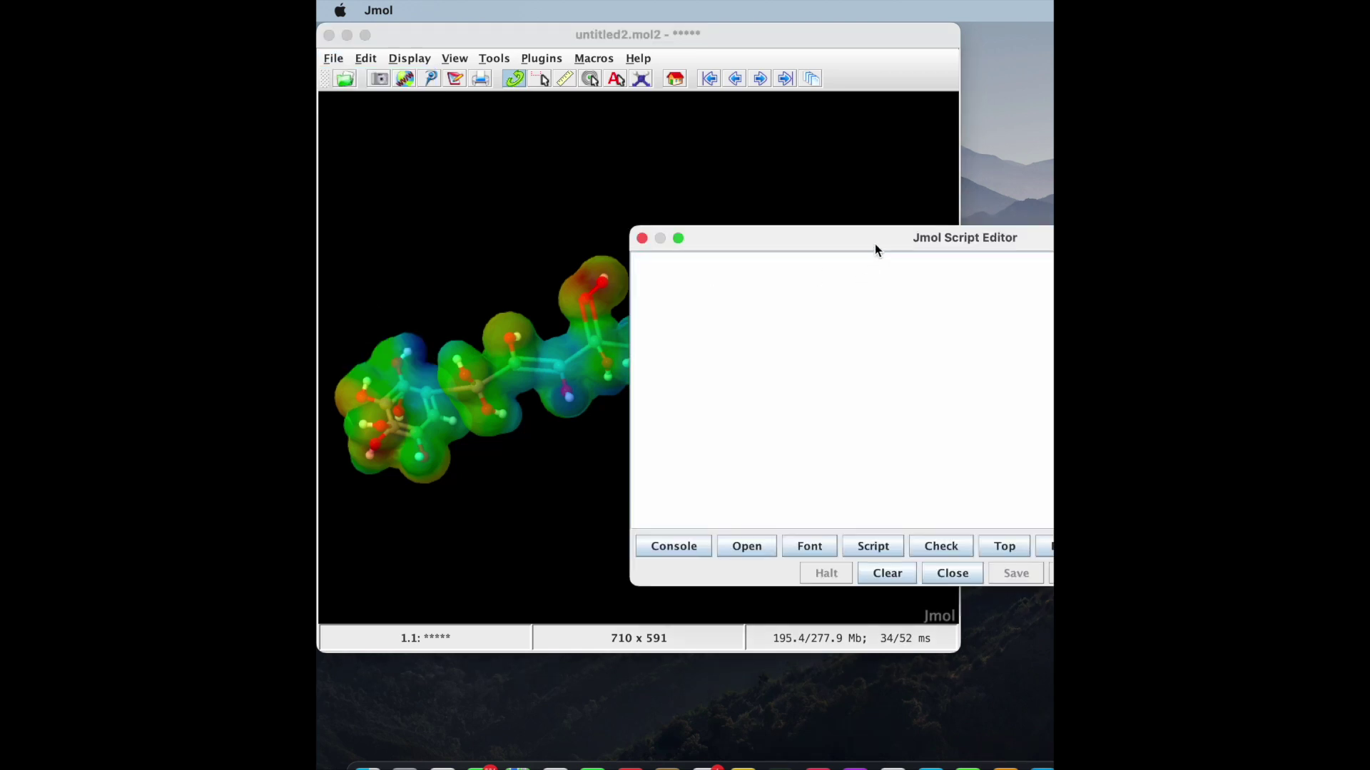
{"action": "mouse_move", "coordinate": [876, 243]}
{"action": "left_mouse_down"}
{"action": "mouse_move", "coordinate": [700, 225]}
{"action": "mouse_move", "coordinate": [621, 167]}
{"action": "left_mouse_up"}
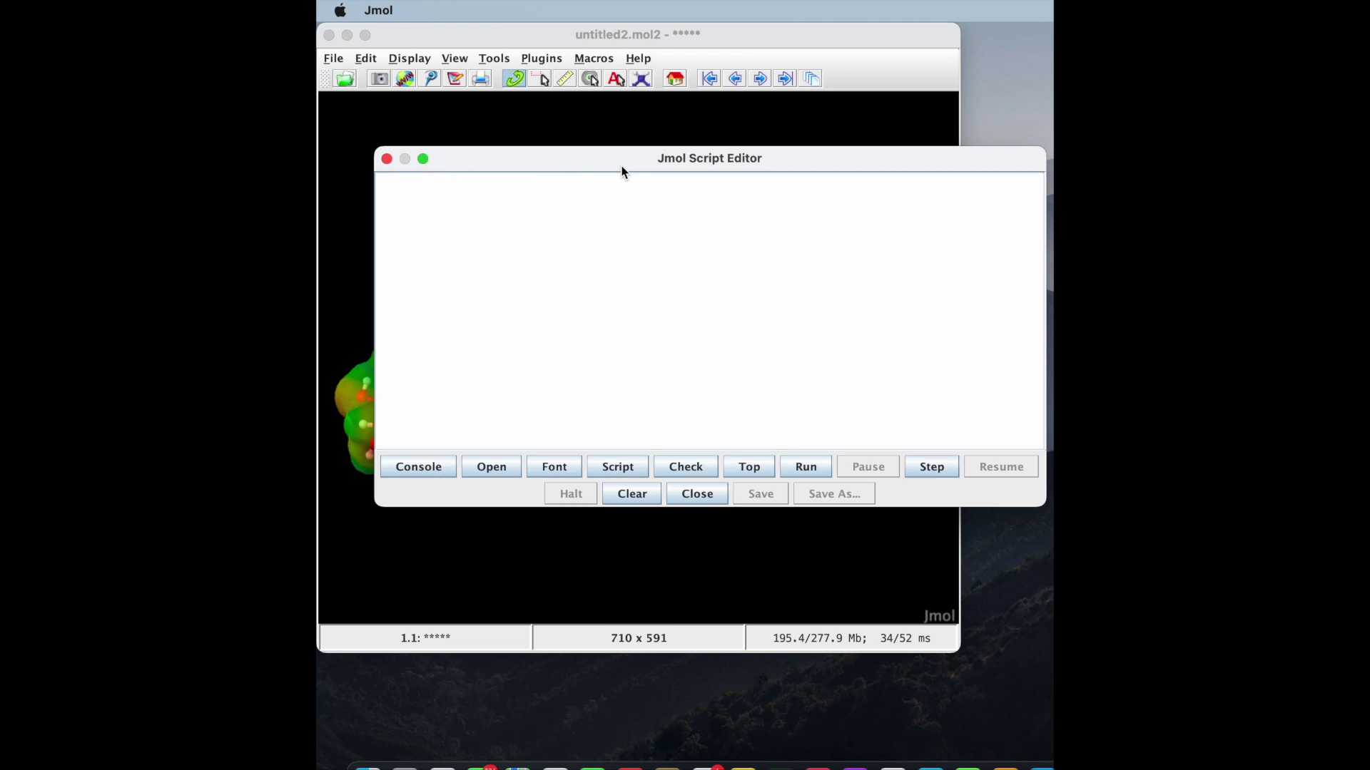
Run 'isosurface solvent color range -0.05 0.05 map mep' with 'color isosurface translucent' 0.5
{"action": "type", "text": "isosurface solvent colo"}
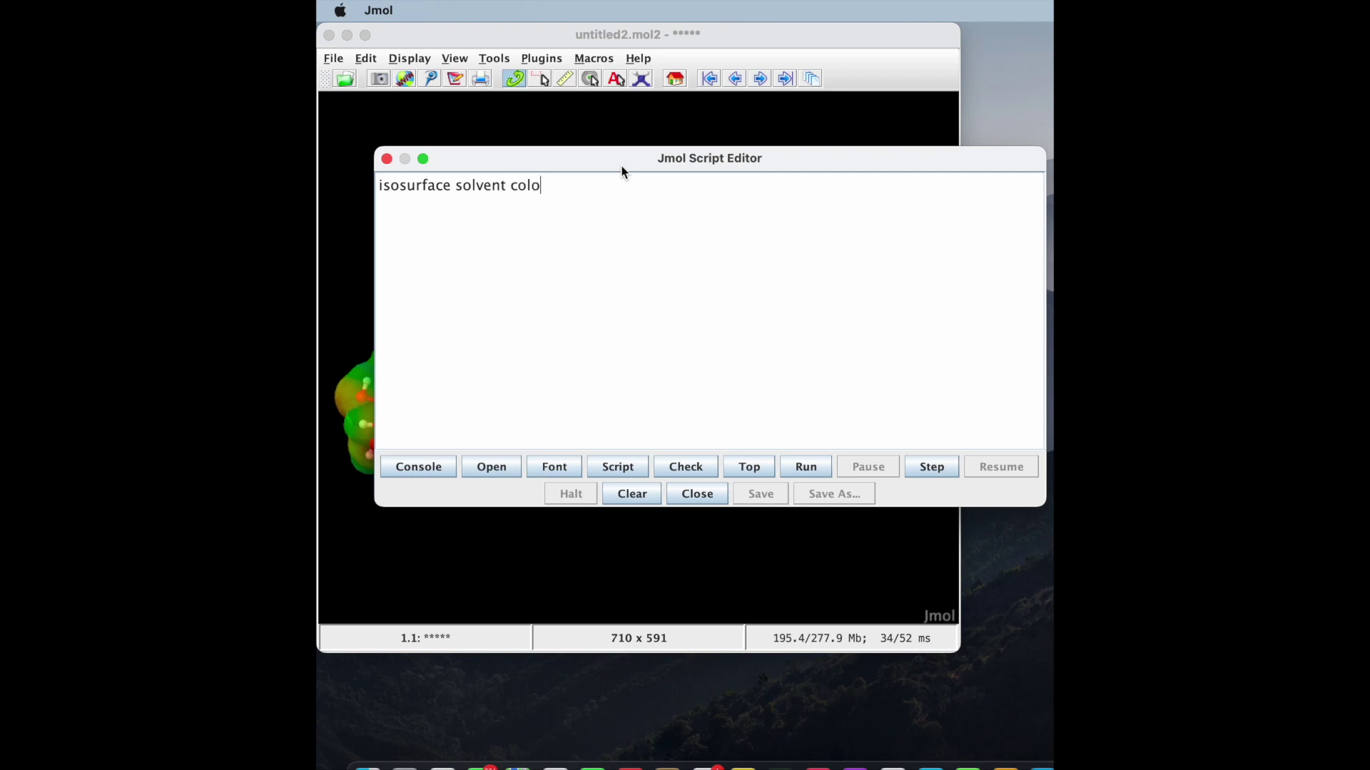
{"action": "type", "text": "r range -0.05 0.05 map mep"}
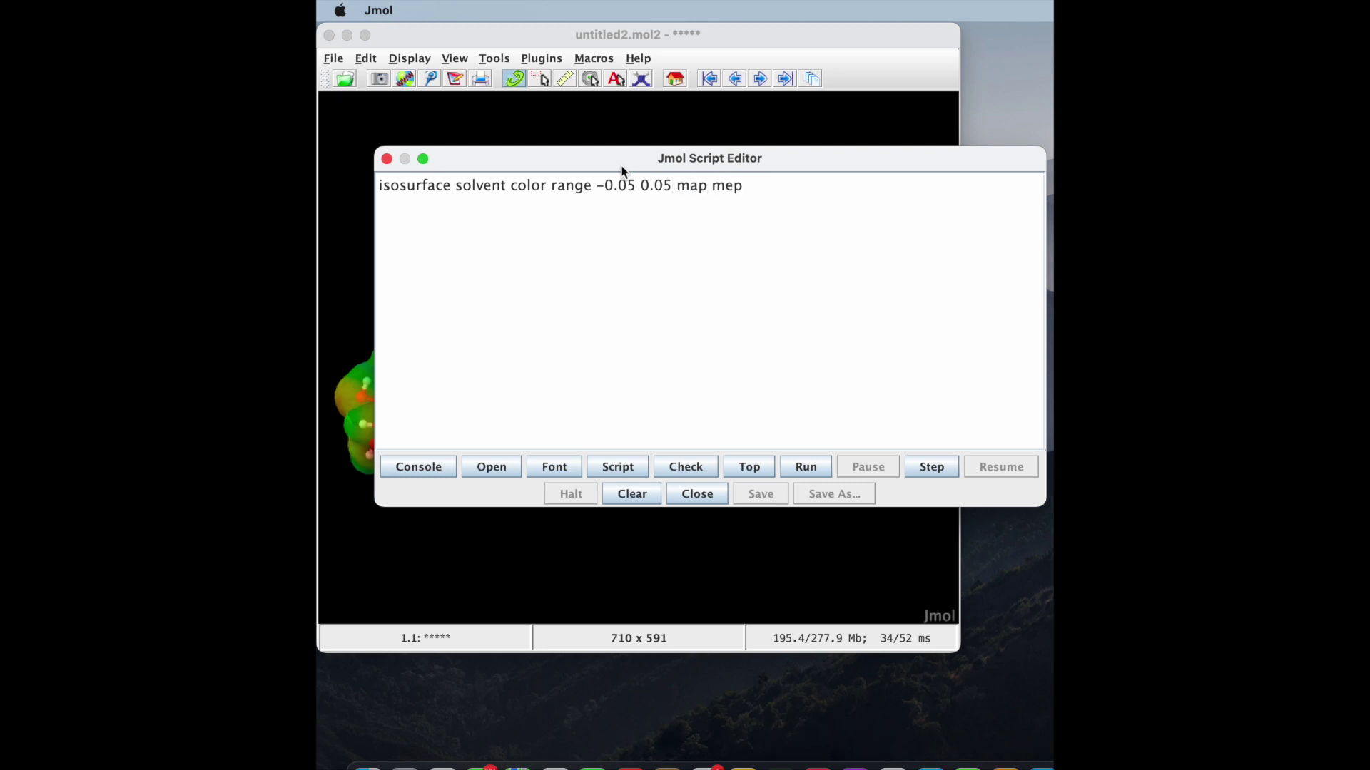
{"action": "key", "text": "Return"}
{"action": "type", "text": "color isosurface translu"}
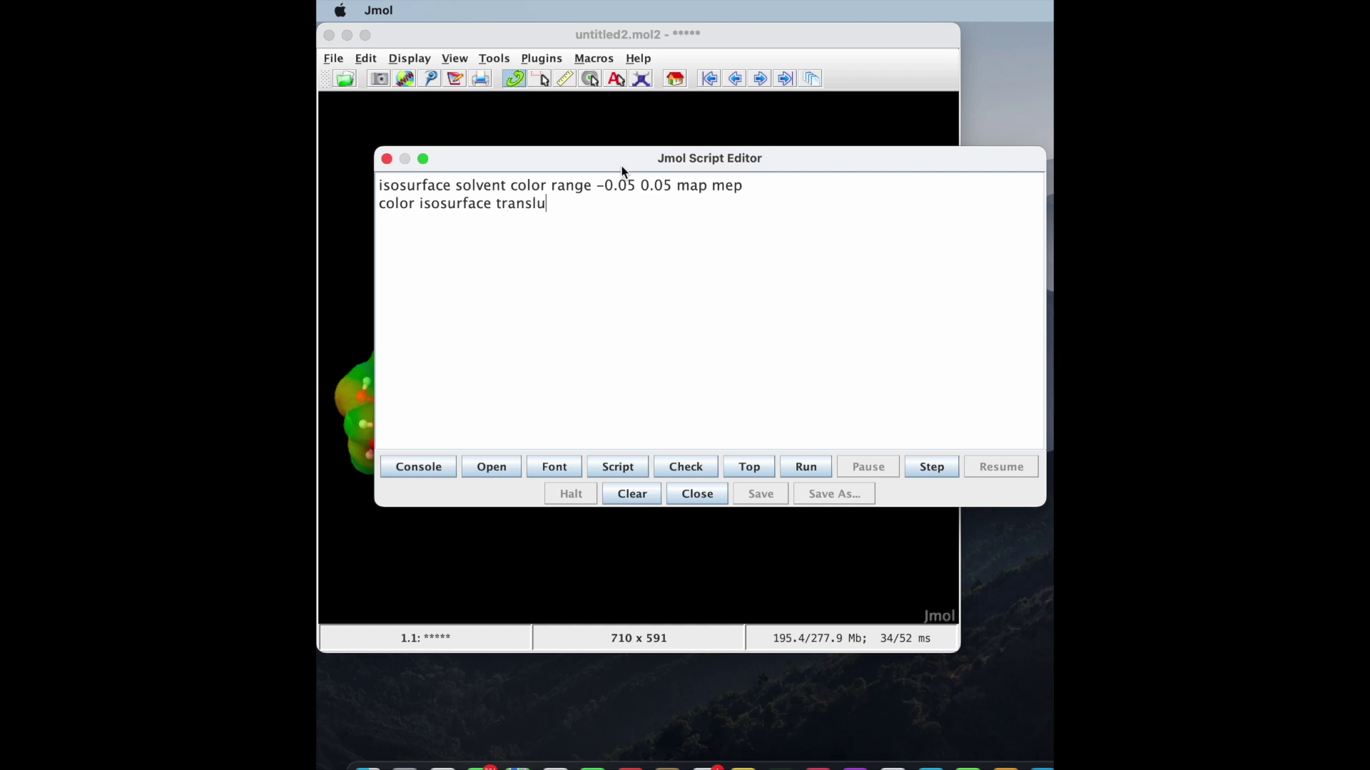
{"action": "type", "text": "cent 0.5"}
{"action": "left_click", "coordinate": [801, 468]}
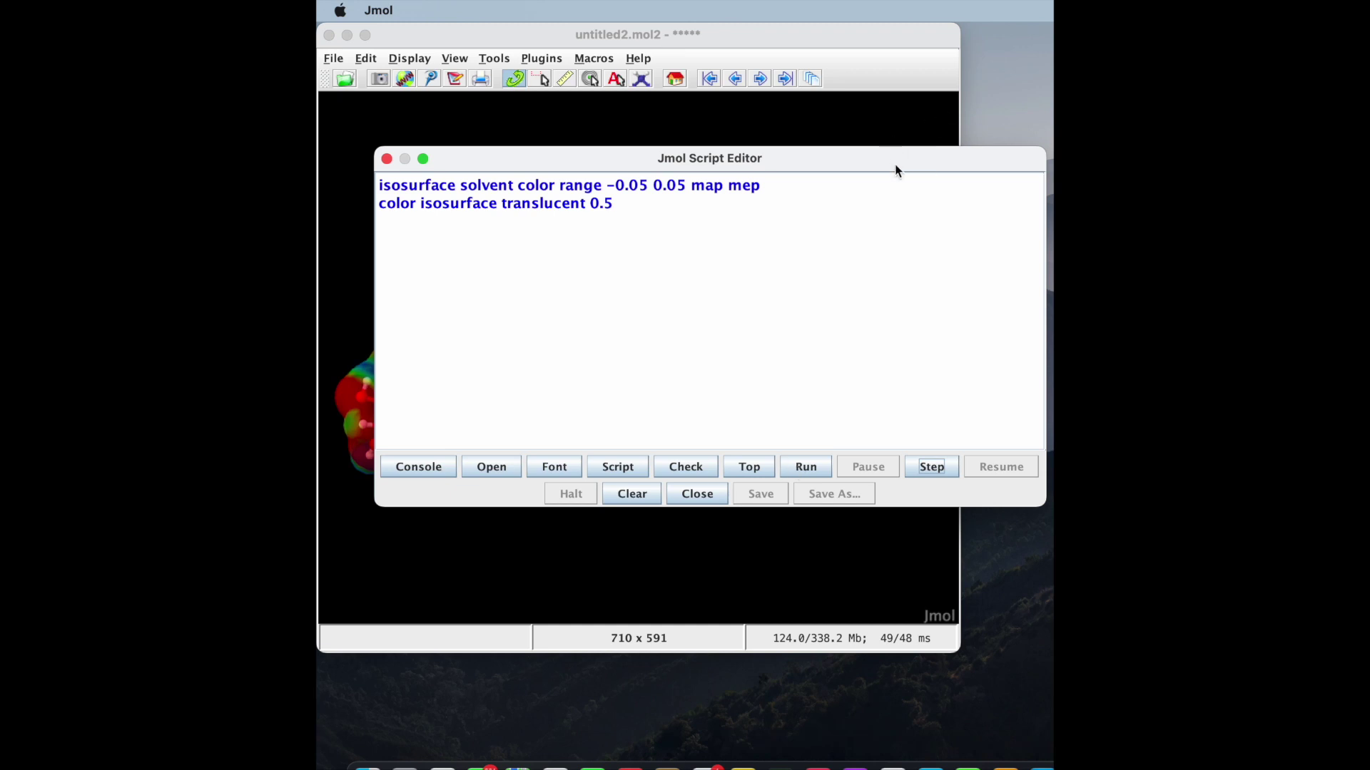
{"action": "left_click_drag", "start_coordinate": [897, 166], "coordinate": [1083, 471]}
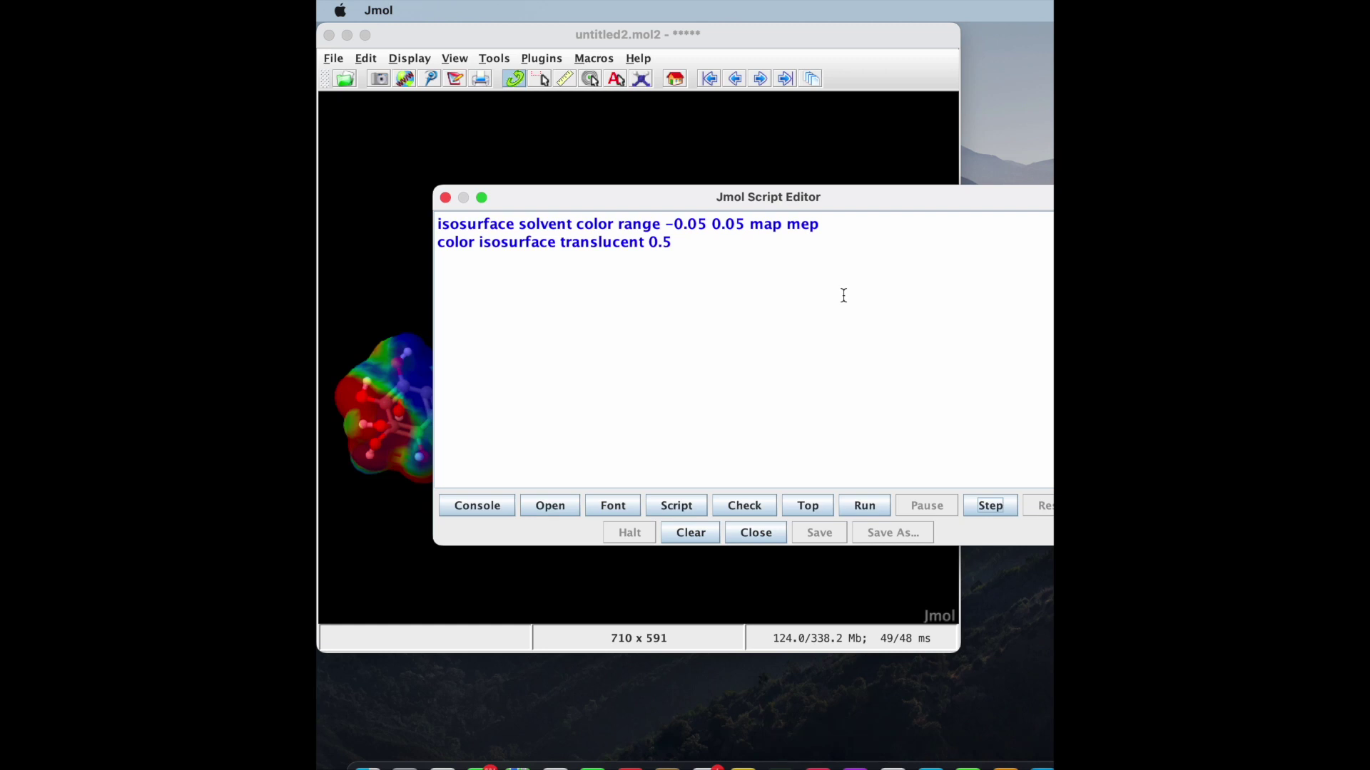
Edit the script to range -0.04 0.04 and translucency 0.2, and rerun it
{"action": "left_click", "coordinate": [707, 224]}
{"action": "key", "text": "BackSpace"}
{"action": "type", "text": "4"}
{"action": "left_click", "coordinate": [745, 224]}
{"action": "key", "text": "BackSpace"}
{"action": "type", "text": "4"}
{"action": "left_click", "coordinate": [678, 244]}
{"action": "key", "text": "BackSpace"}
{"action": "type", "text": "2"}
{"action": "left_click", "coordinate": [866, 511]}
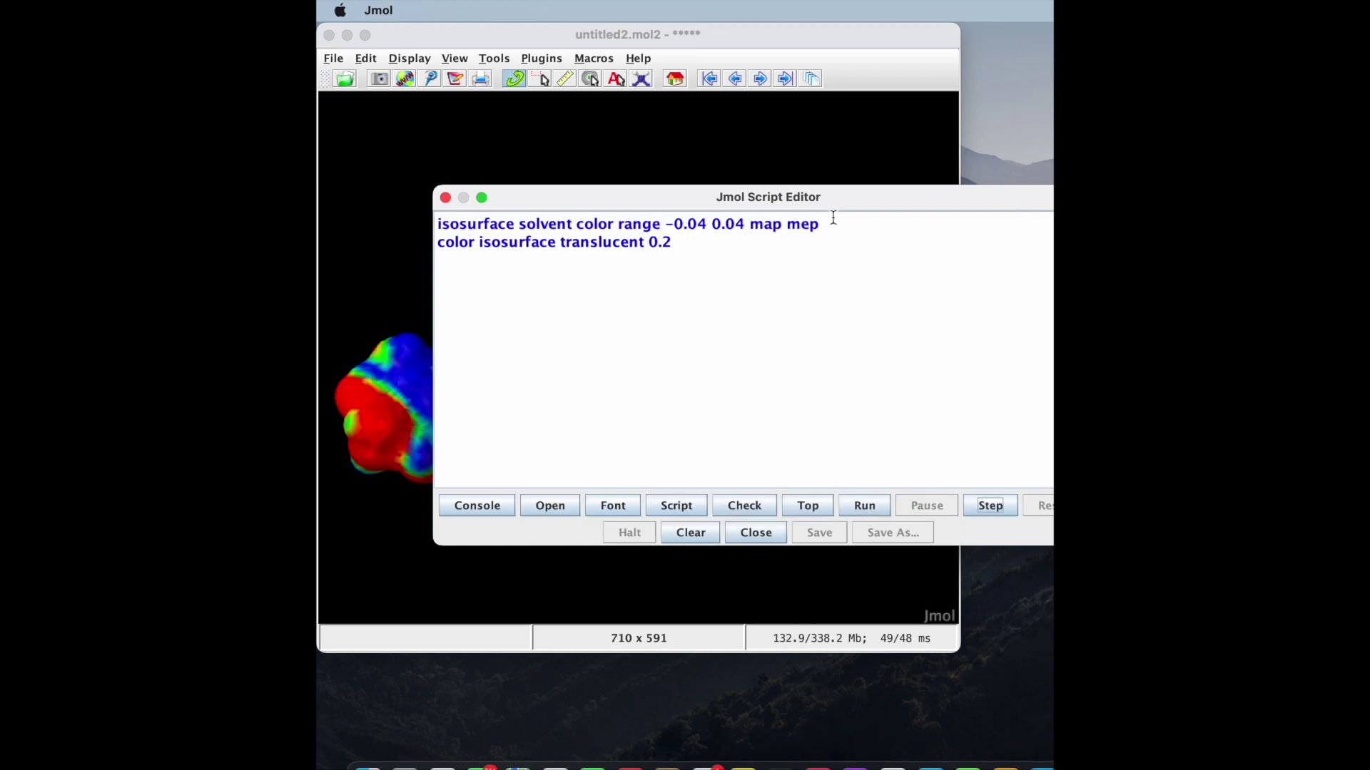
Move the script editor aside, rotate the surface slightly, and bring the editor back
{"action": "left_click_drag", "start_coordinate": [836, 206], "coordinate": [824, 586]}
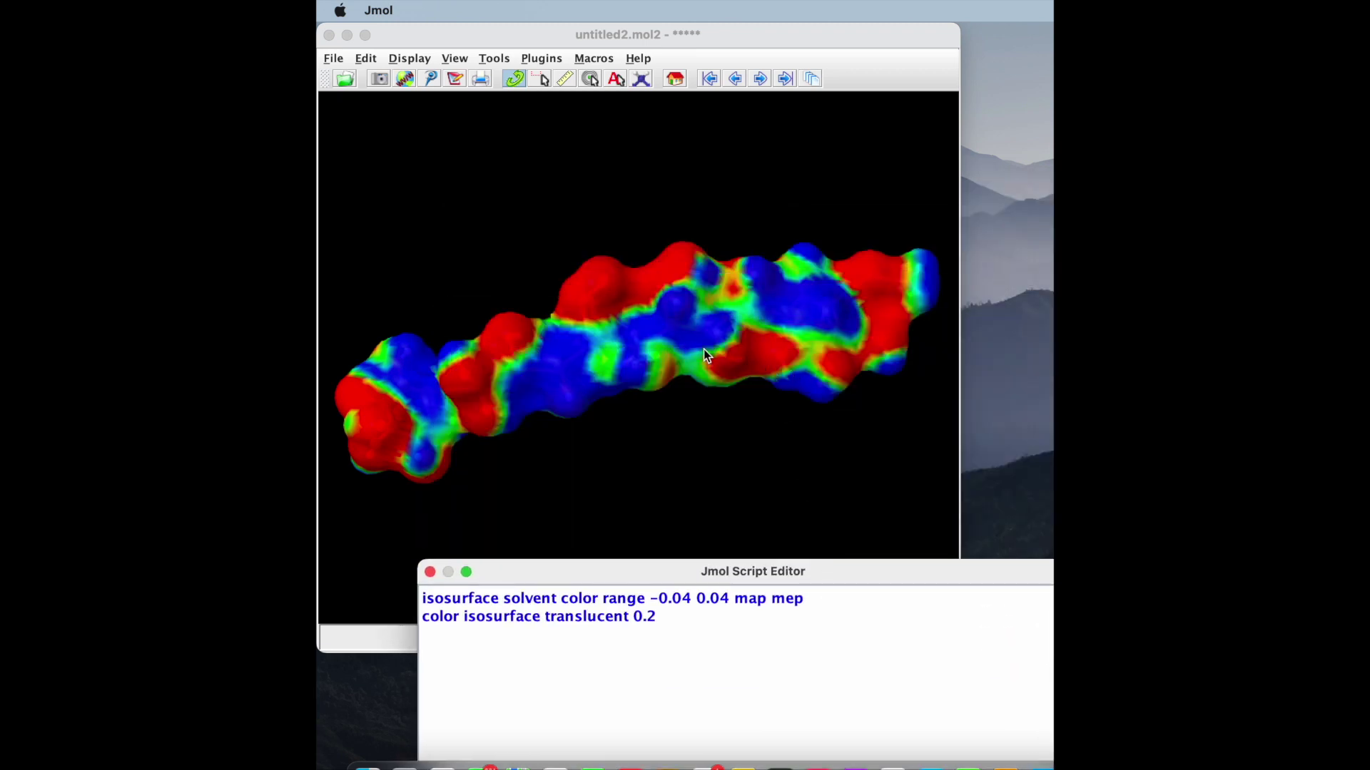
{"action": "mouse_move", "coordinate": [703, 348]}
{"action": "left_mouse_down"}
{"action": "mouse_move", "coordinate": [702, 375]}
{"action": "mouse_move", "coordinate": [678, 366]}
{"action": "mouse_move", "coordinate": [704, 346]}
{"action": "mouse_move", "coordinate": [704, 375]}
{"action": "left_mouse_up"}
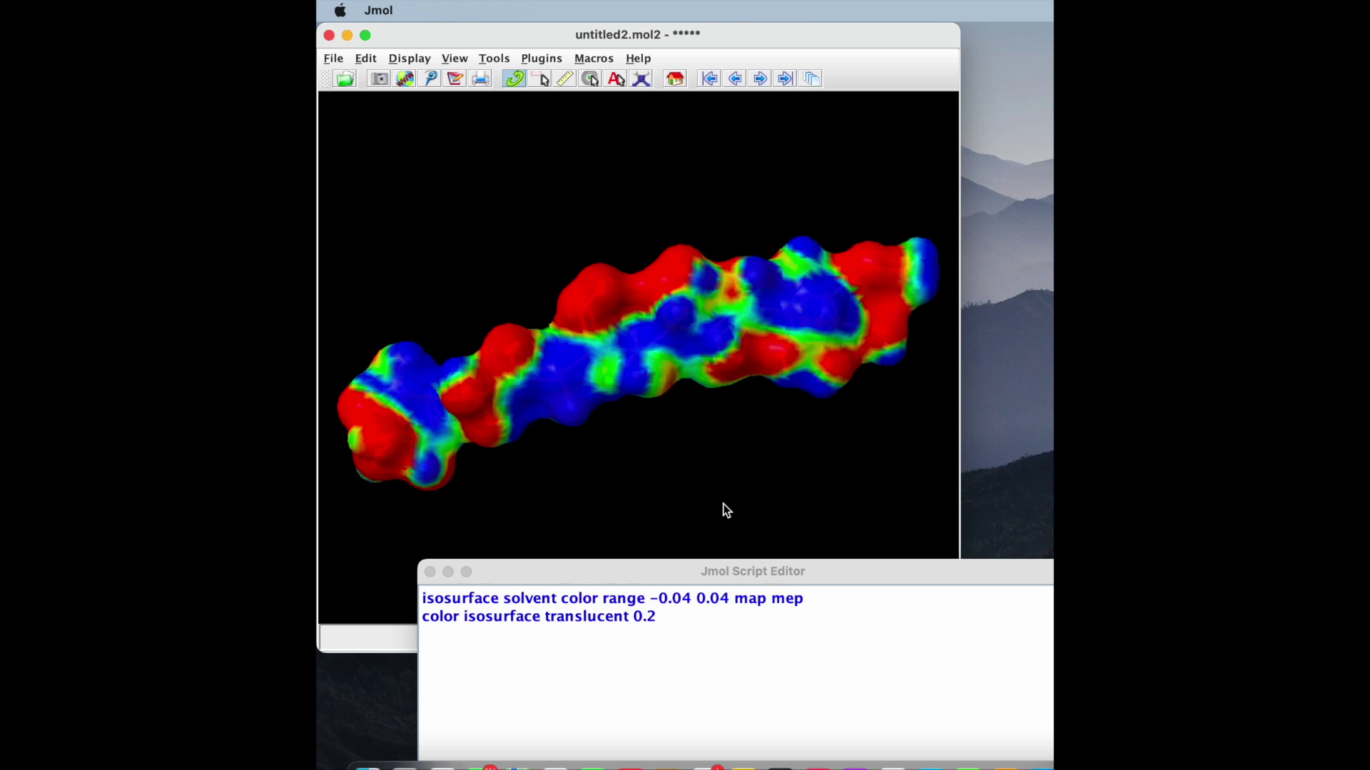
{"action": "left_click_drag", "start_coordinate": [1007, 577], "coordinate": [943, 408]}
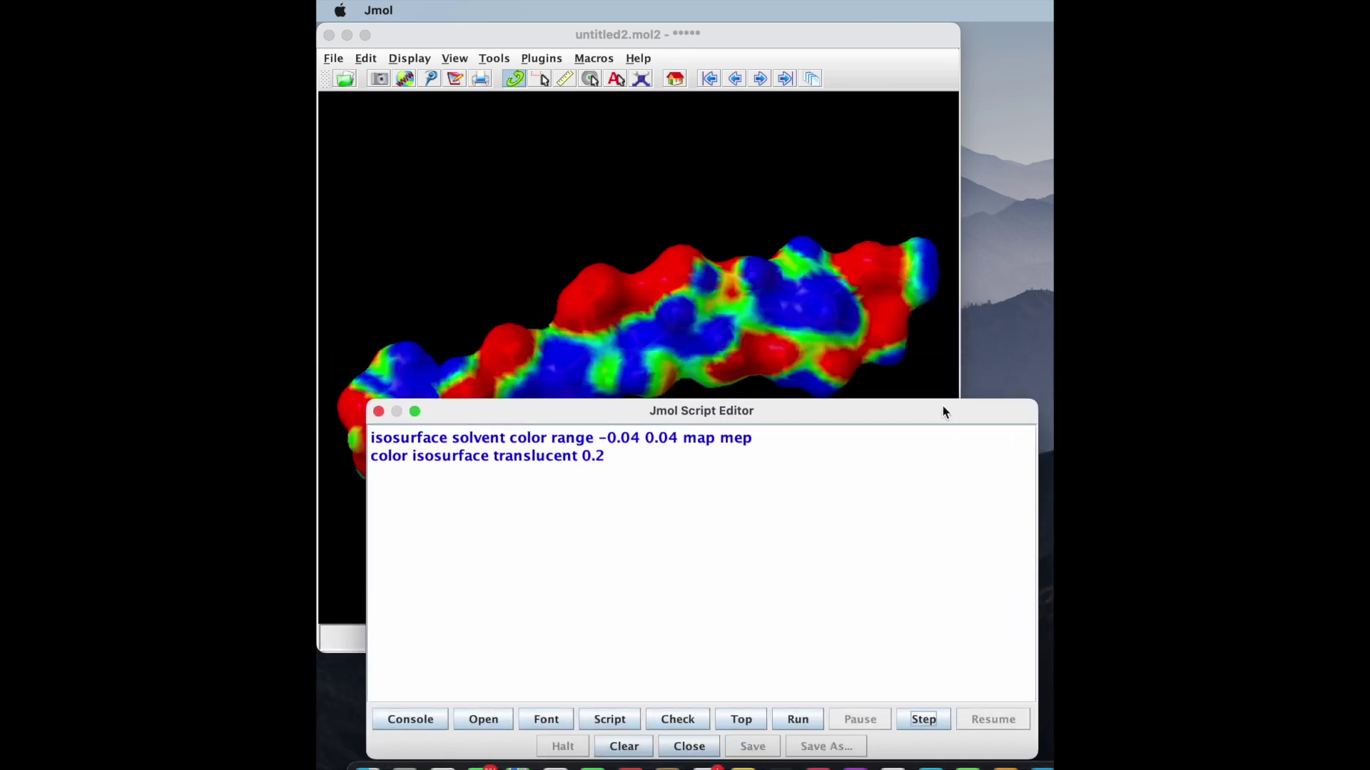
{"action": "left_click", "coordinate": [640, 438]}
Change the script to range -0.03 0.03 and translucency 0.1, and rerun it
{"action": "key", "text": "BackSpace"}
{"action": "type", "text": "3"}
{"action": "key", "text": "Right"}
{"action": "key", "text": "Right"}
{"action": "key", "text": "Right"}
{"action": "key", "text": "Right"}
{"action": "key", "text": "Right"}
{"action": "key", "text": "BackSpace"}
{"action": "type", "text": "3"}
{"action": "key", "text": "Down"}
{"action": "type", "text": "1"}
{"action": "left_click", "coordinate": [808, 718]}
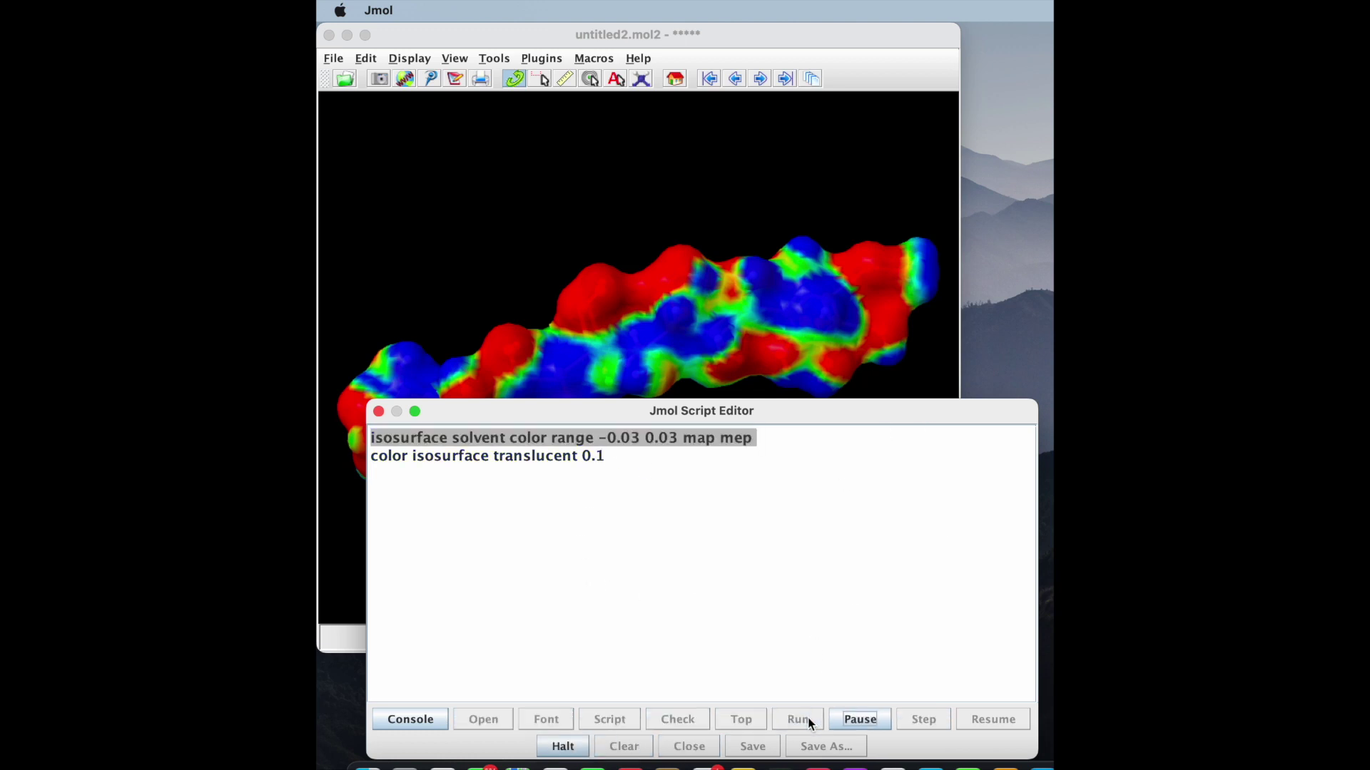
Lower the script editor and rotate the nearly opaque surface toward a diagonal view
{"action": "left_click_drag", "start_coordinate": [792, 418], "coordinate": [793, 556]}
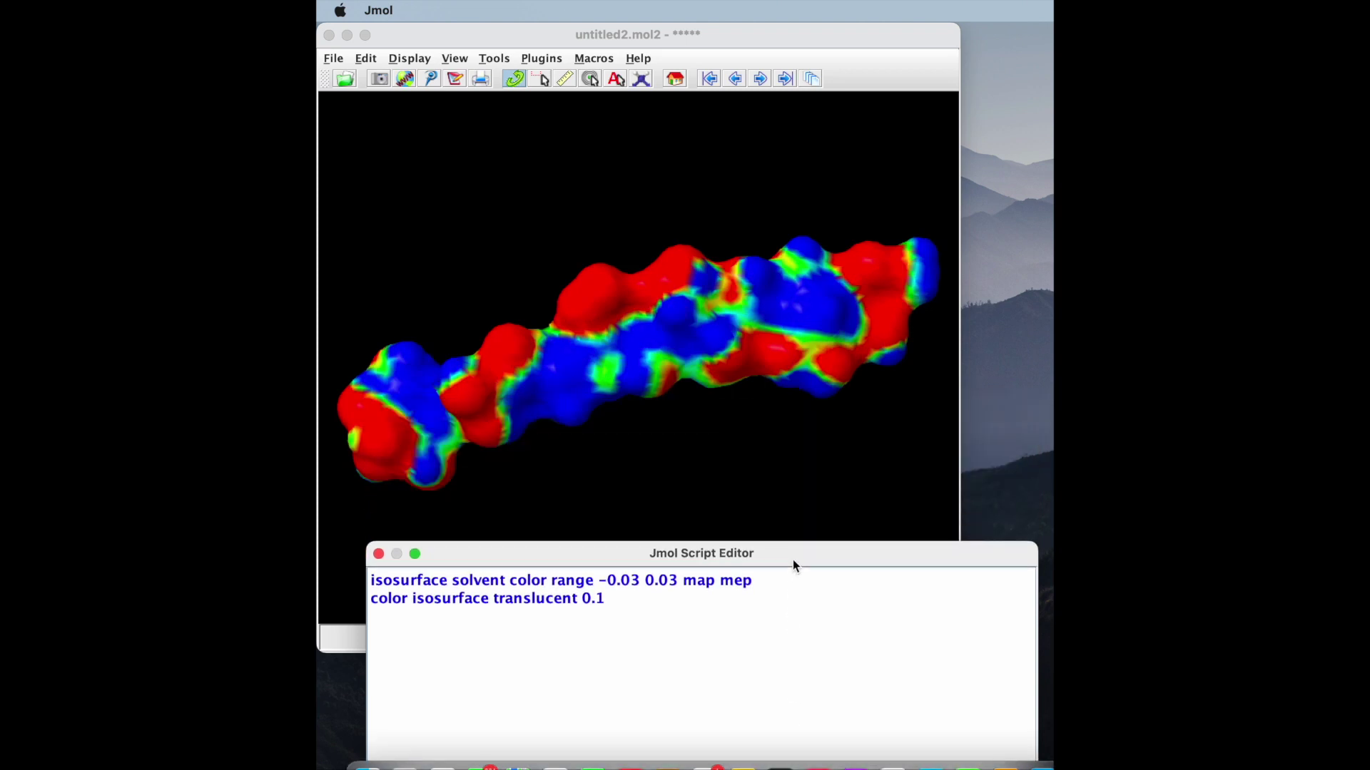
{"action": "left_click_drag", "start_coordinate": [751, 305], "coordinate": [508, 431]}
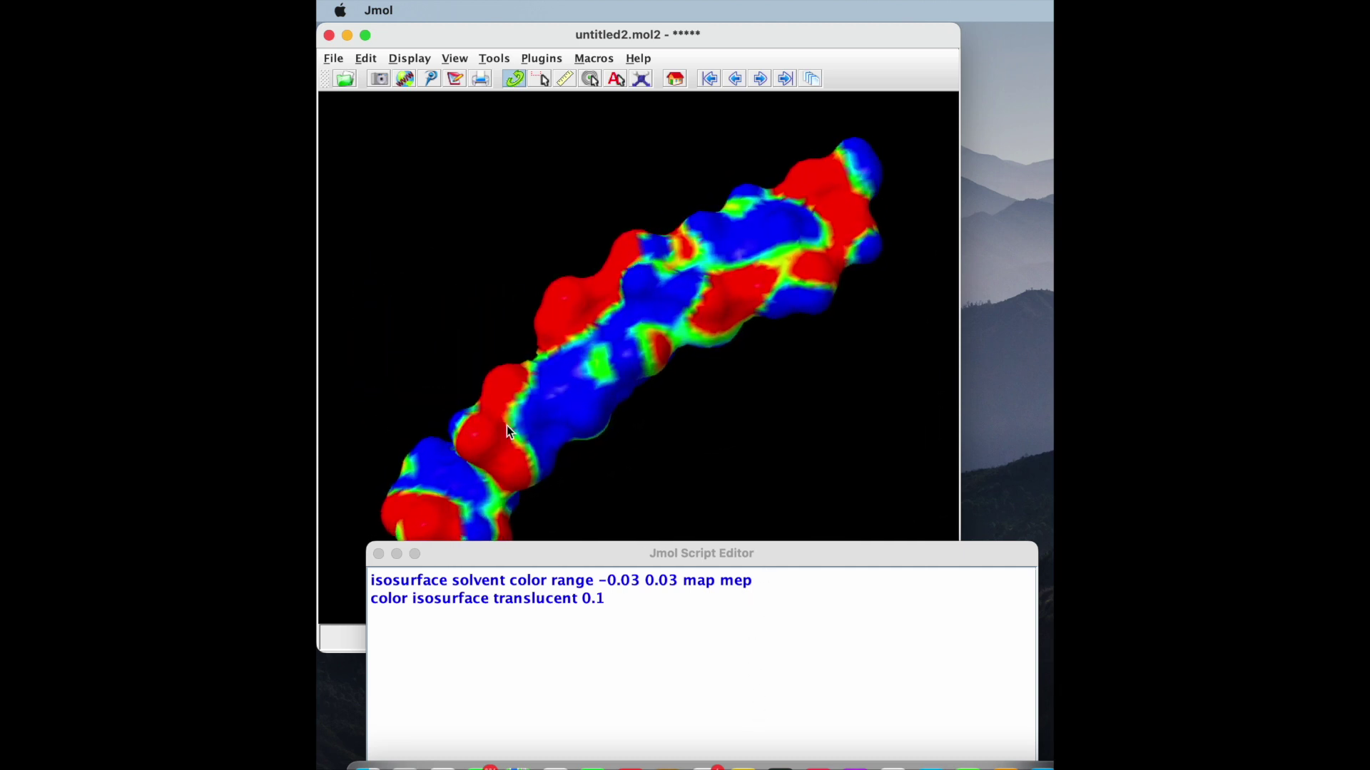
{"action": "left_click_drag", "start_coordinate": [445, 473], "coordinate": [910, 179]}
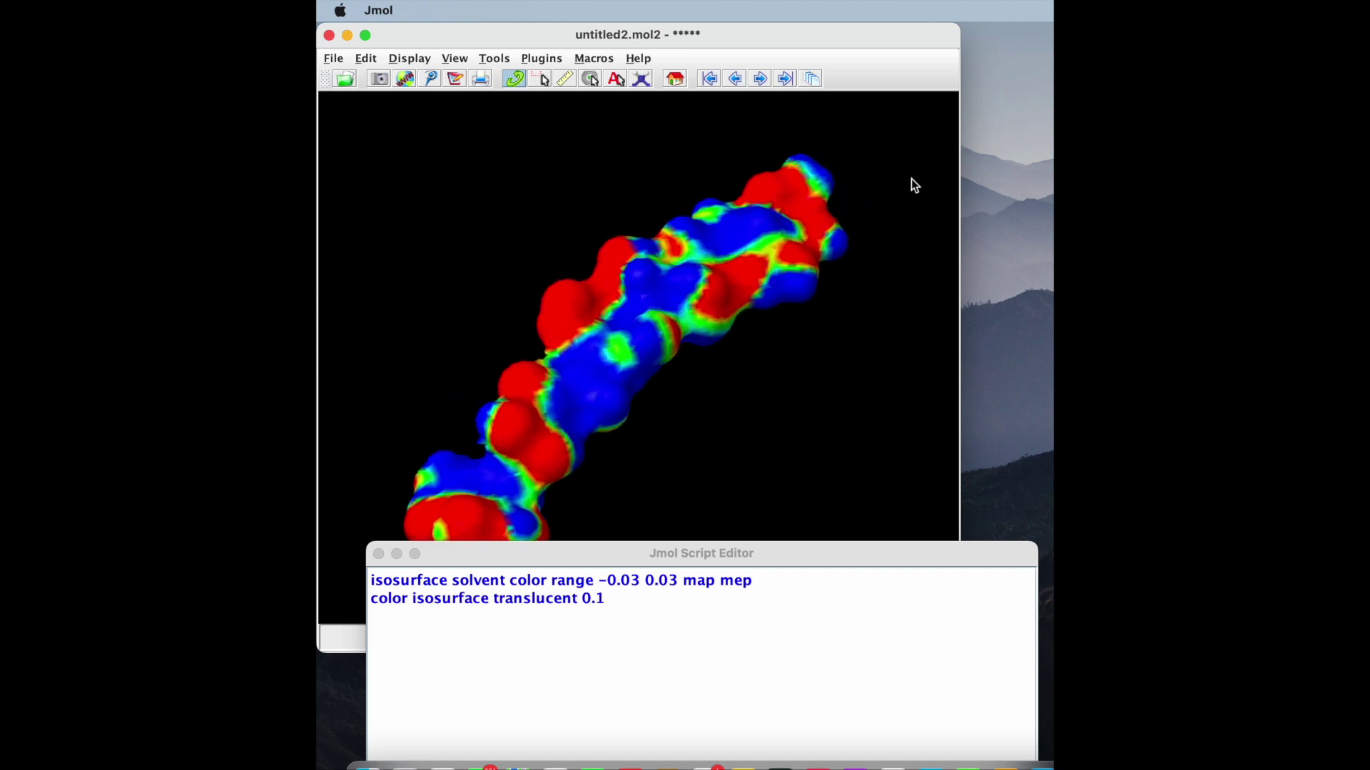
{"action": "left_click_drag", "start_coordinate": [828, 189], "coordinate": [853, 266]}
{"action": "mouse_move", "coordinate": [715, 559]}
{"action": "left_mouse_down"}
{"action": "mouse_move", "coordinate": [714, 598]}
{"action": "mouse_move", "coordinate": [710, 580]}
{"action": "left_mouse_up"}
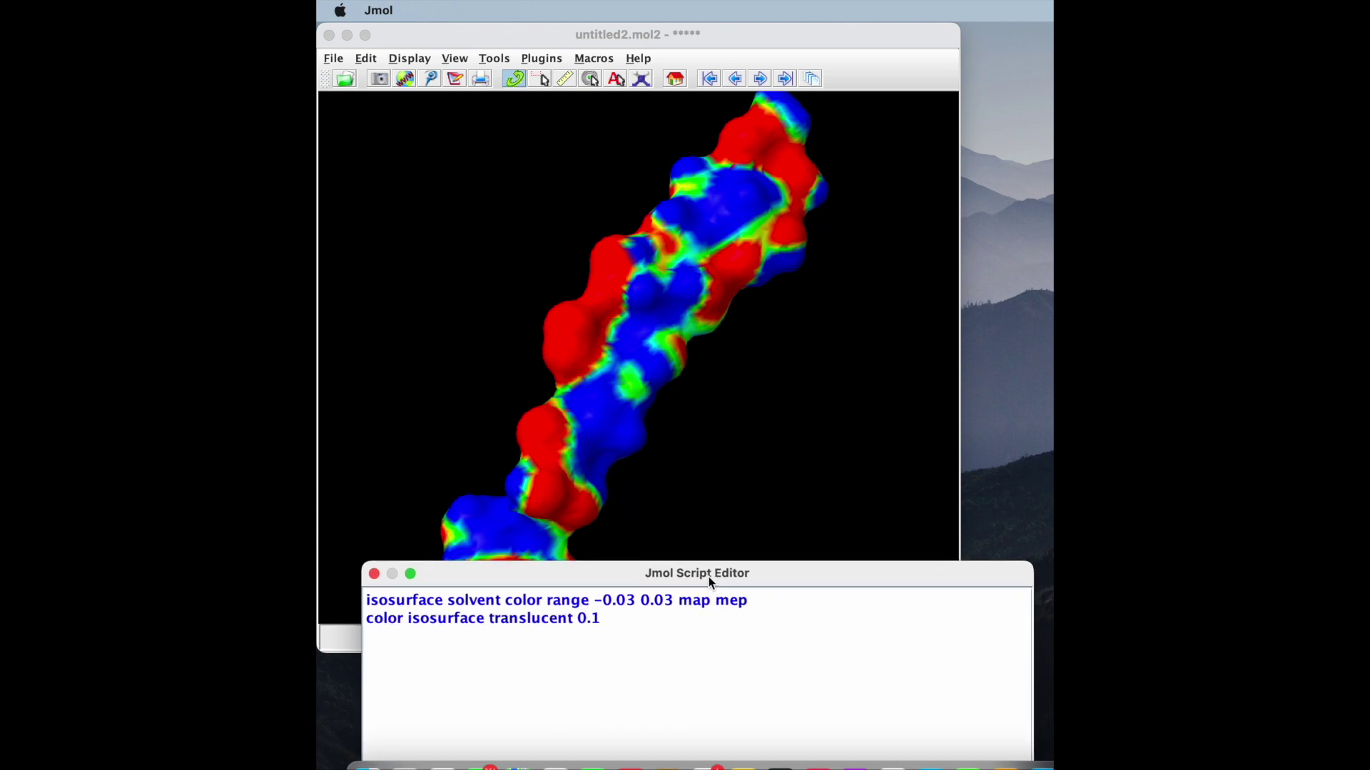